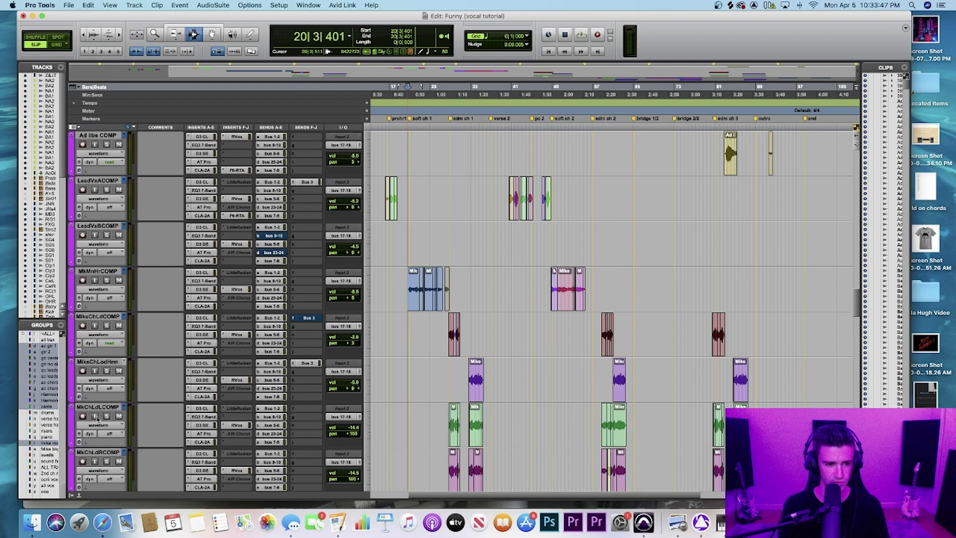
Play the first soft chorus from bar 20, once with the full mix and once with only the vocal tracks soloed.
key("space")
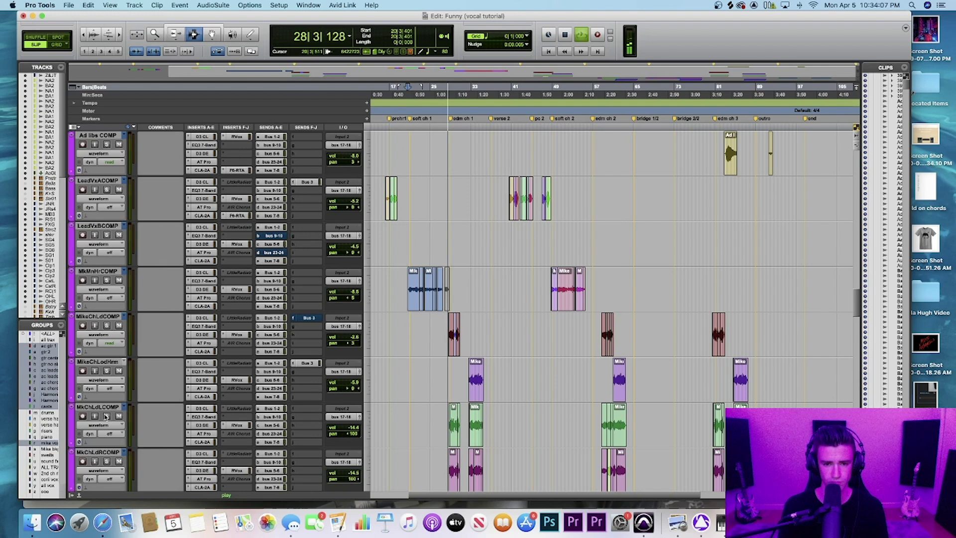
key("space")
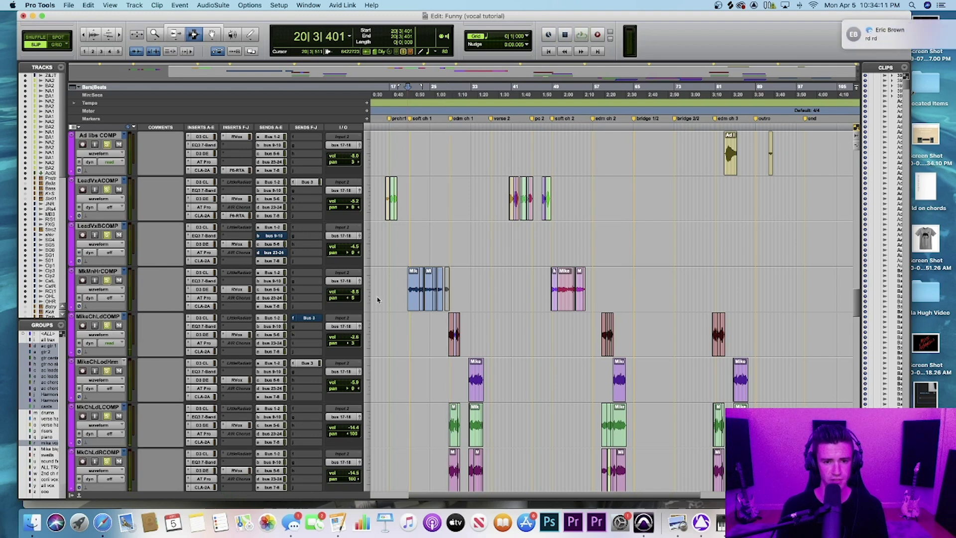
key("super+bracketright")
key("super+bracketright")
key("space")
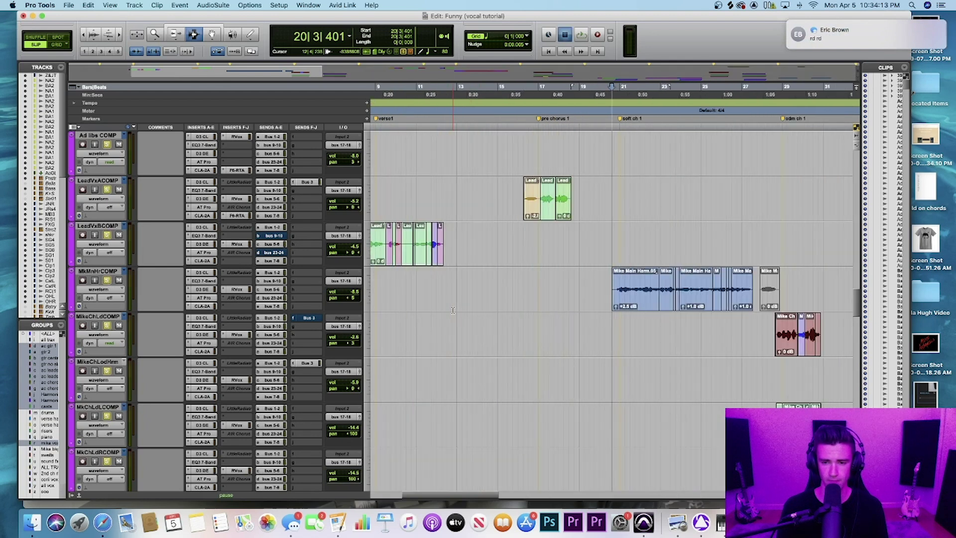
scroll(452, 309, "right", 3)
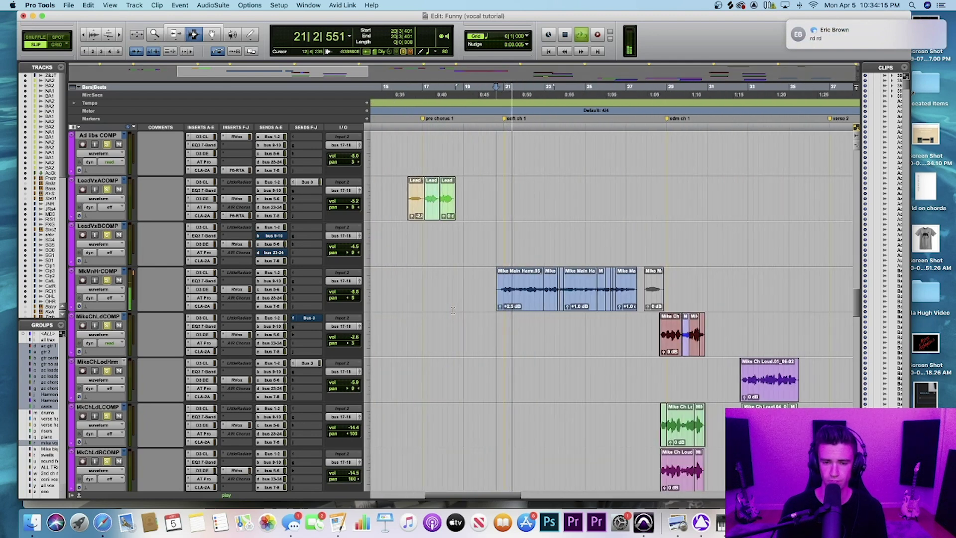
scroll(454, 311, "right", 3)
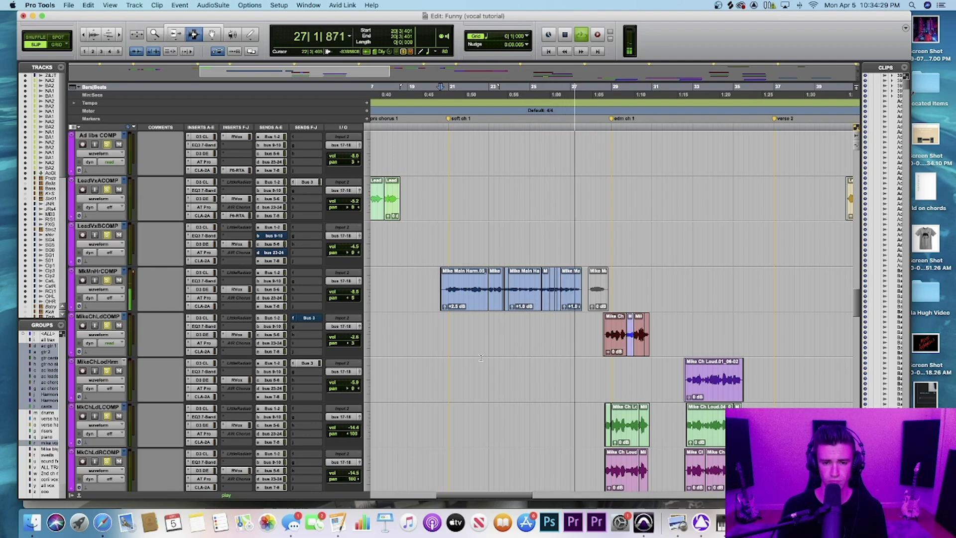
key("space")
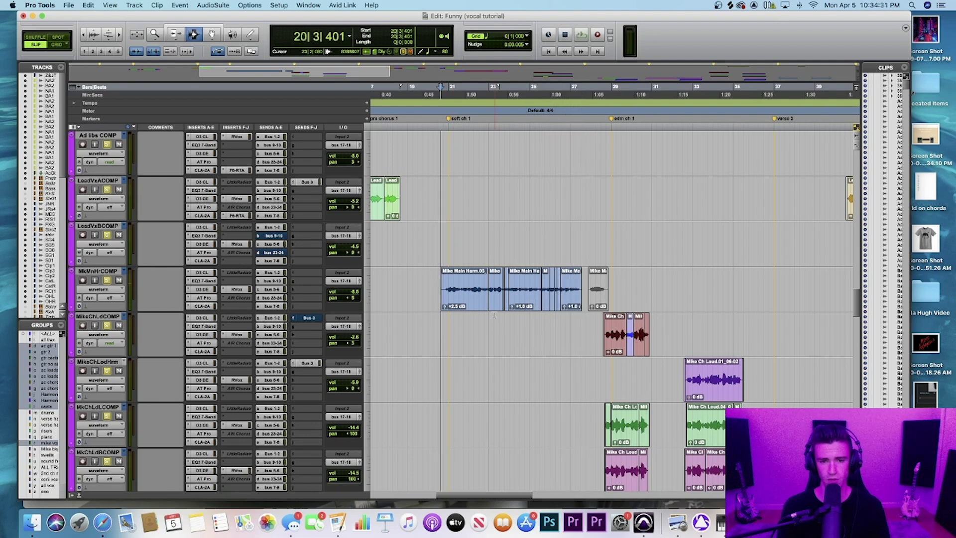
Leave only the MkMnHrCOMP track soloed and switch it from waveform to playlists view.
scroll(482, 321, "down", 5)
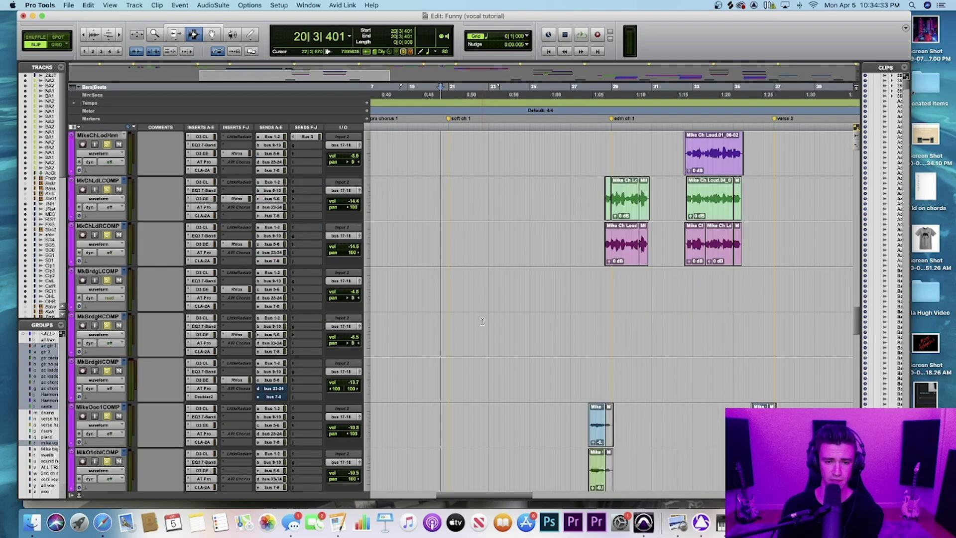
scroll(481, 321, "up", 5)
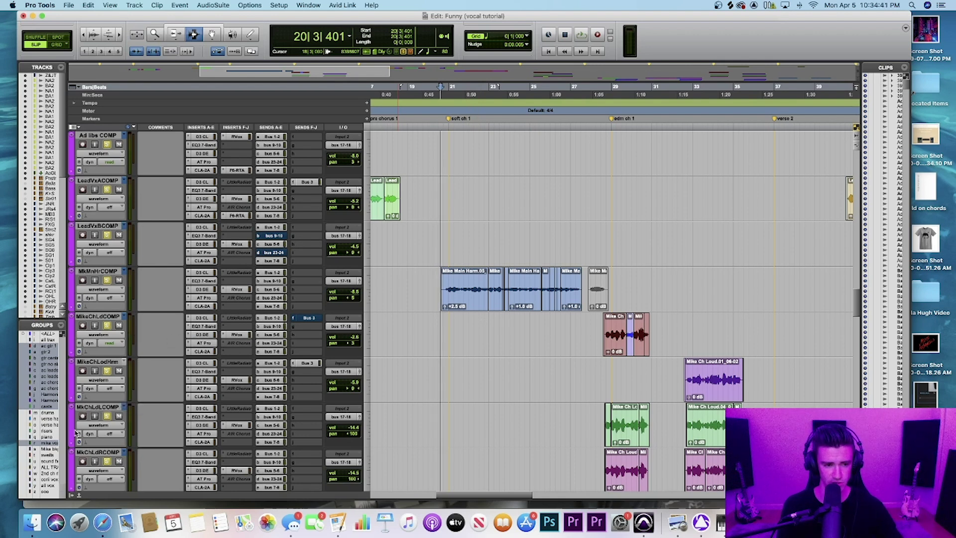
left_click(107, 280)
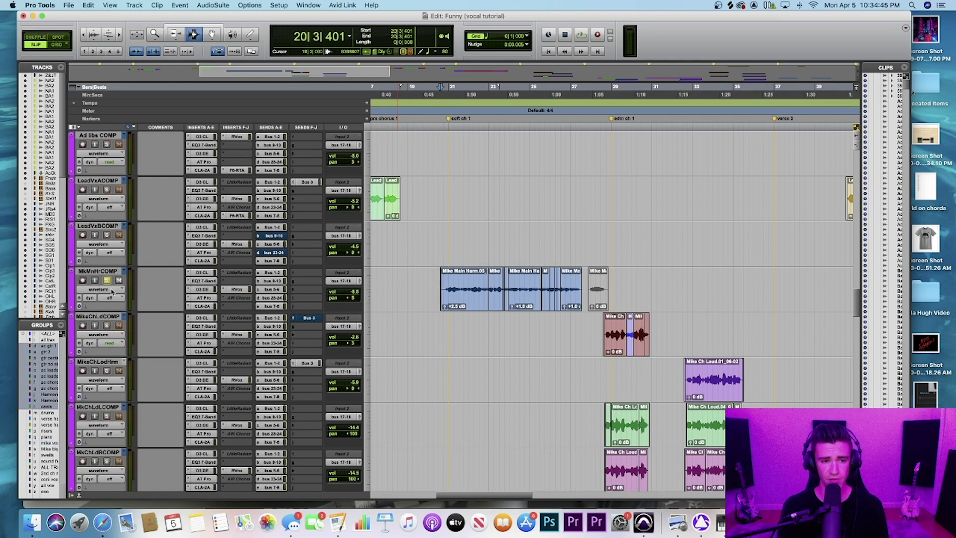
left_click(113, 290)
left_click(111, 269)
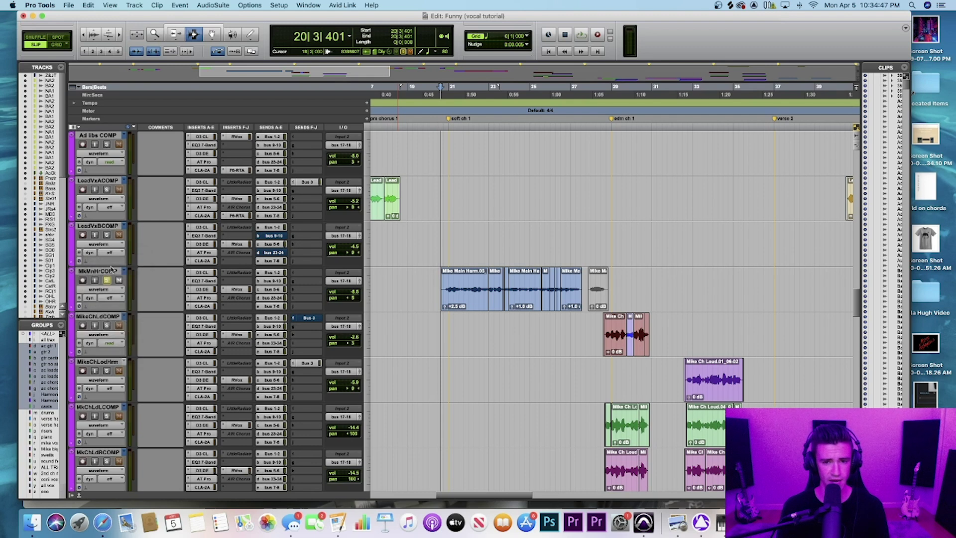
scroll(454, 331, "down", 2)
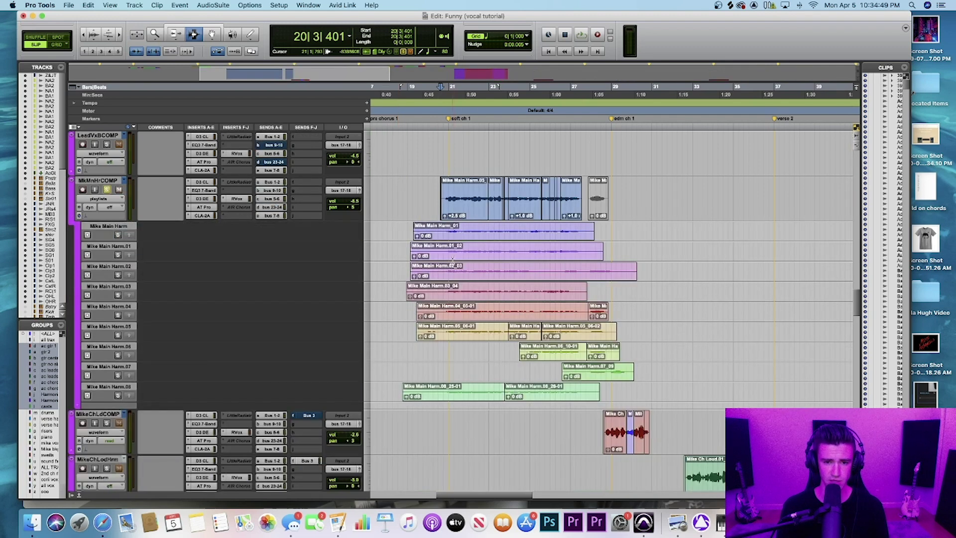
scroll(514, 332, "up", 1)
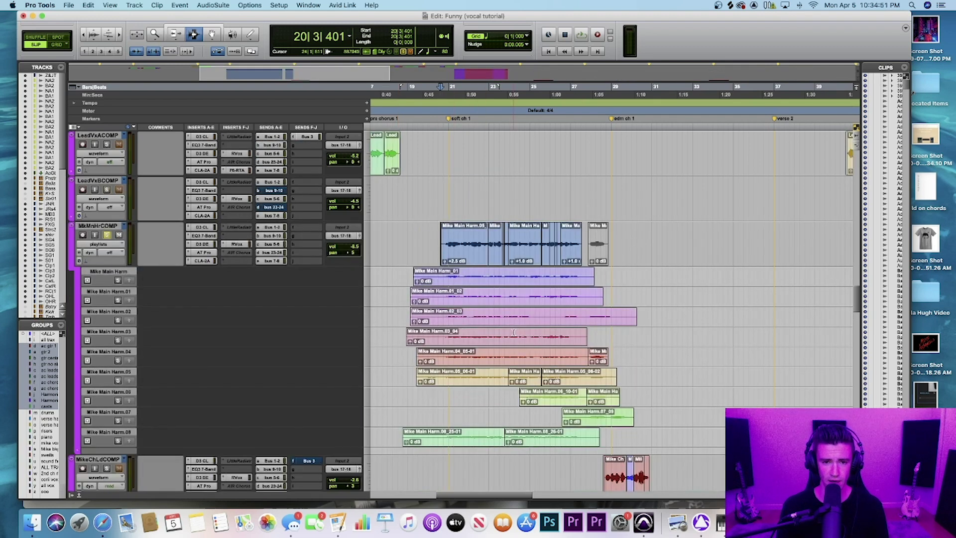
Audition the soft chorus takes one after another, starting with the original main harmony playlist, 01 and 02.
key("super+bracketright")
scroll(493, 329, "right", 5)
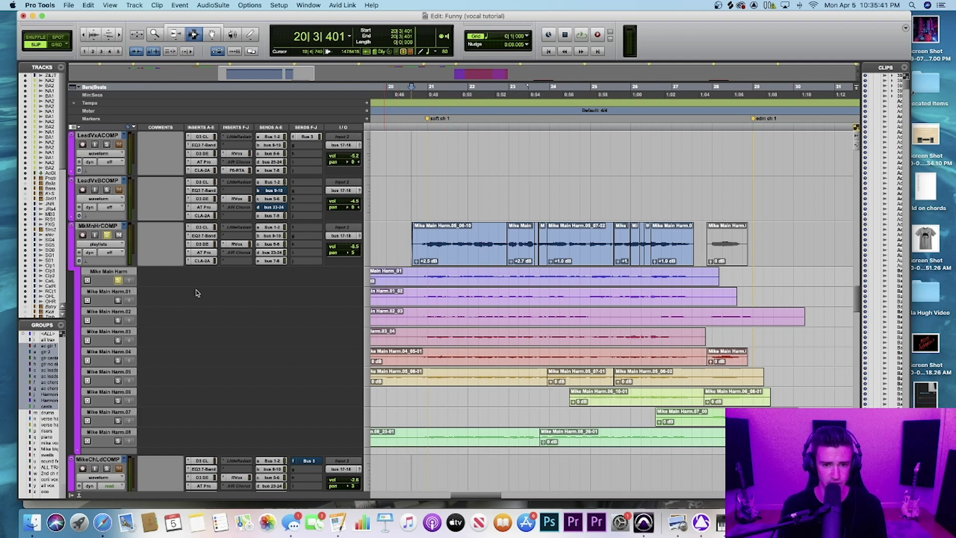
key("space")
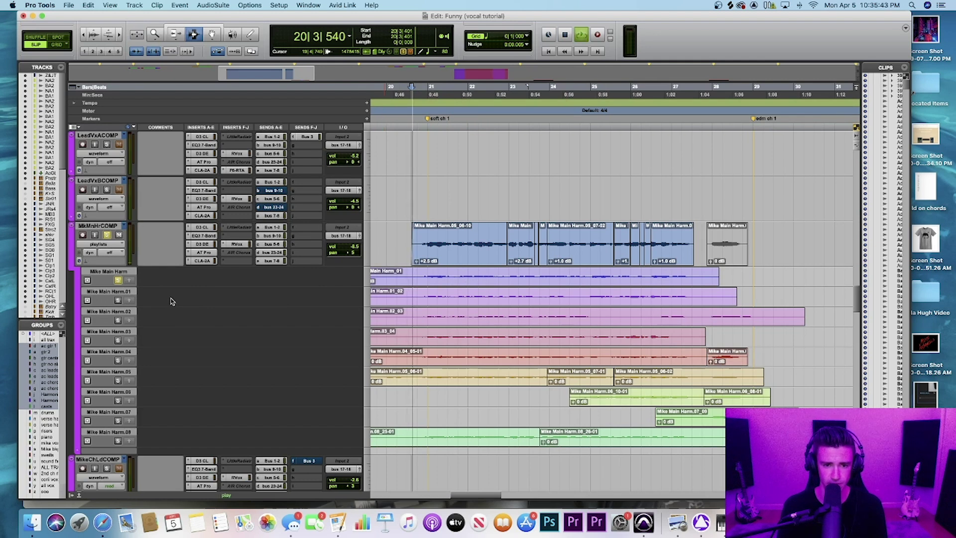
left_click(117, 300)
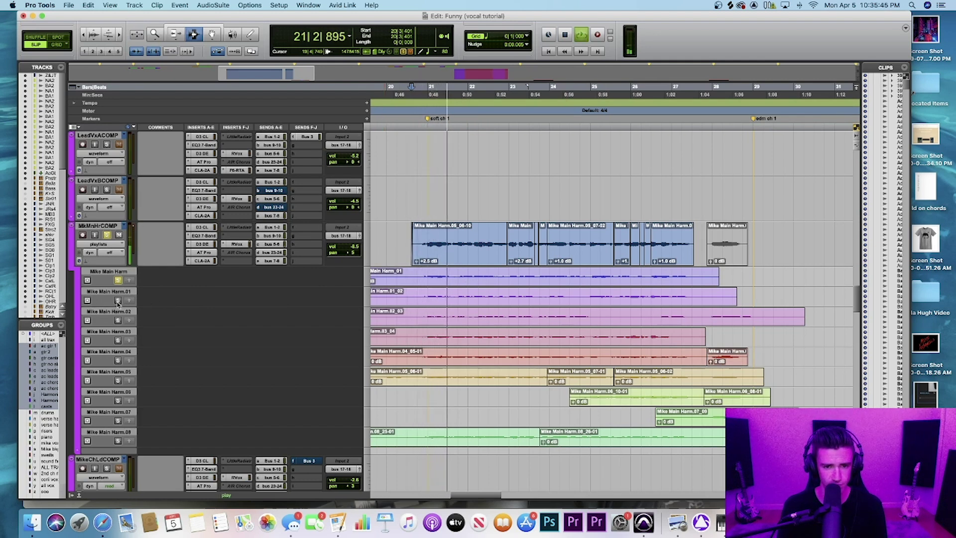
key("space")
key("space")
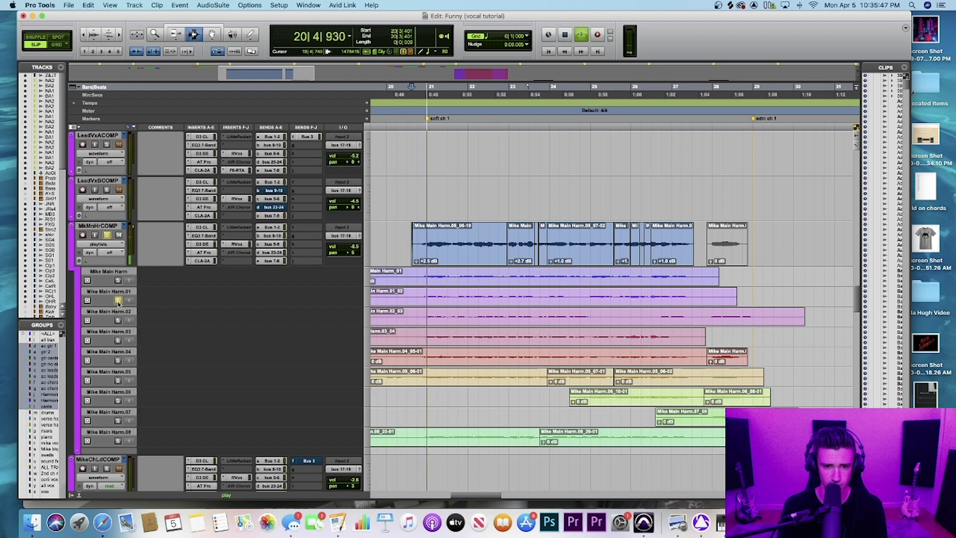
left_click(118, 320)
key("space")
key("space")
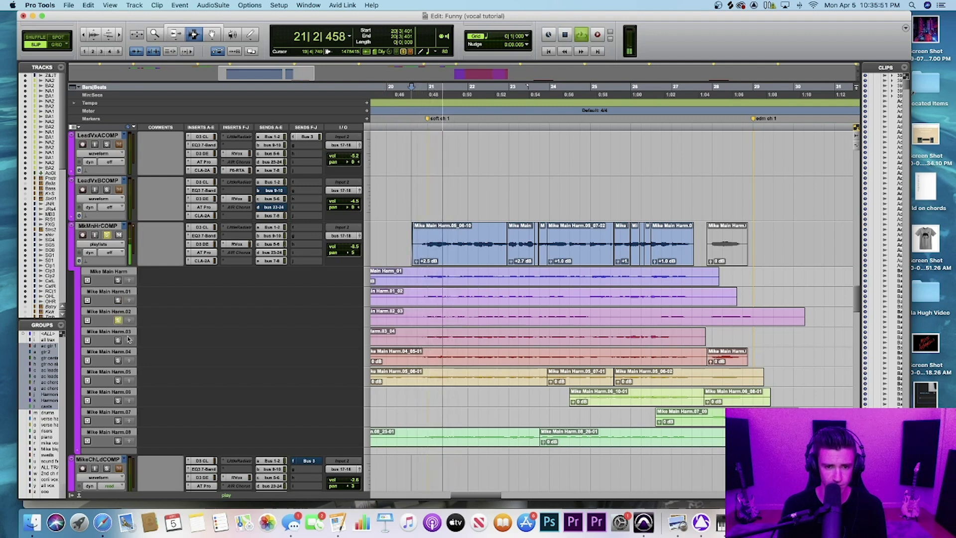
key("space")
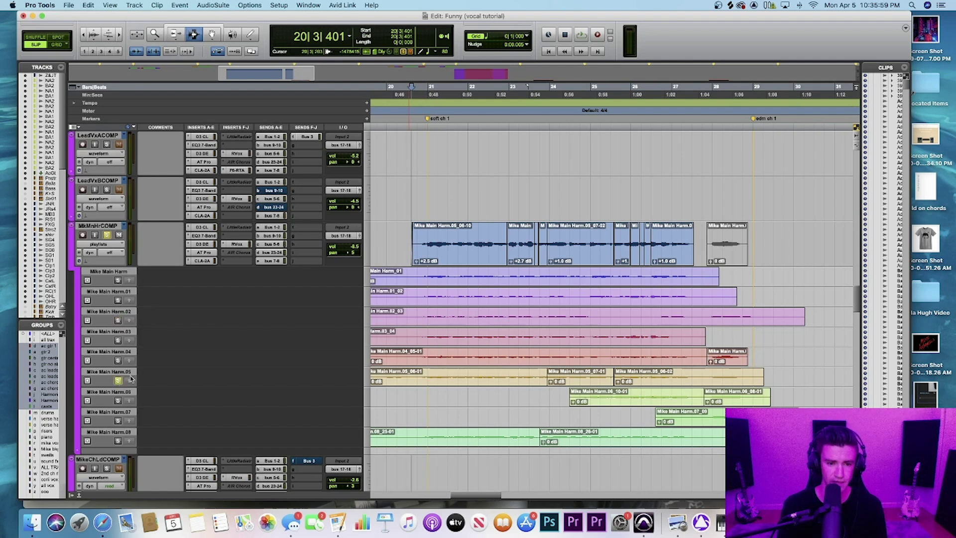
Audition main harmony take 05, and play the comped MkMnHrCOMP track over the same soft chorus for comparison.
key("space")
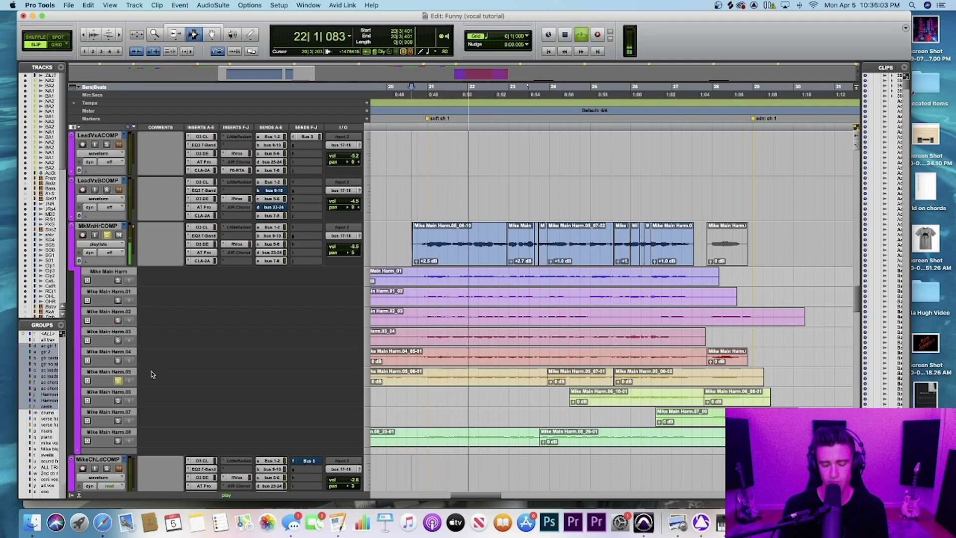
key("space")
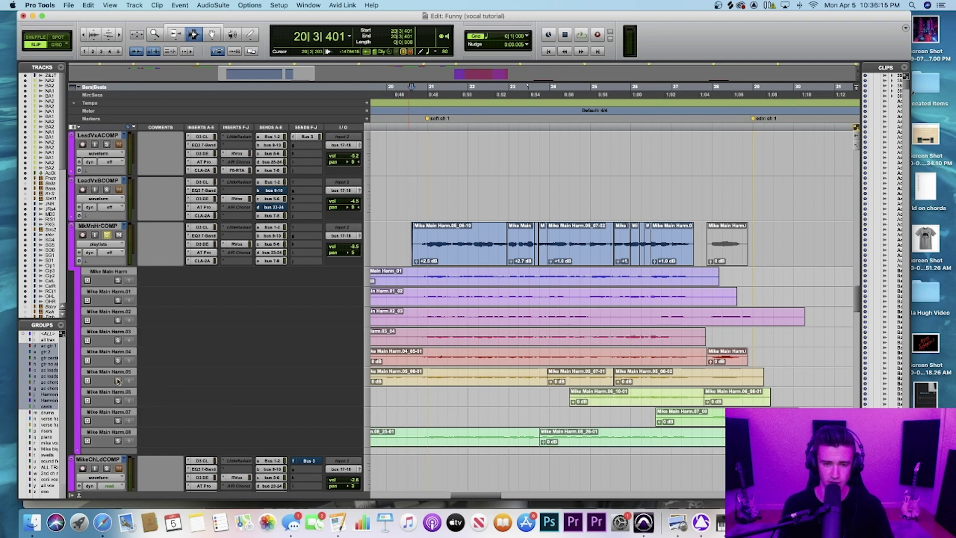
key("space")
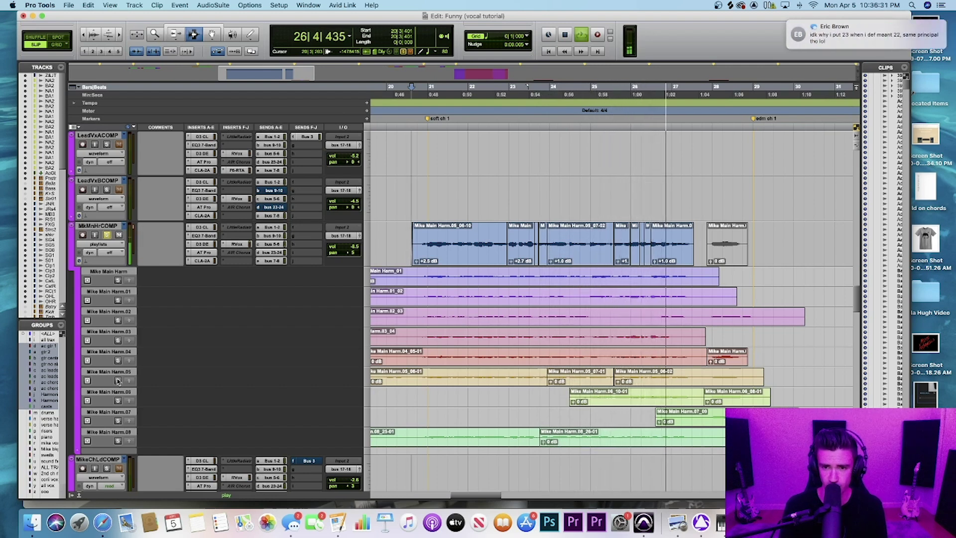
key("space")
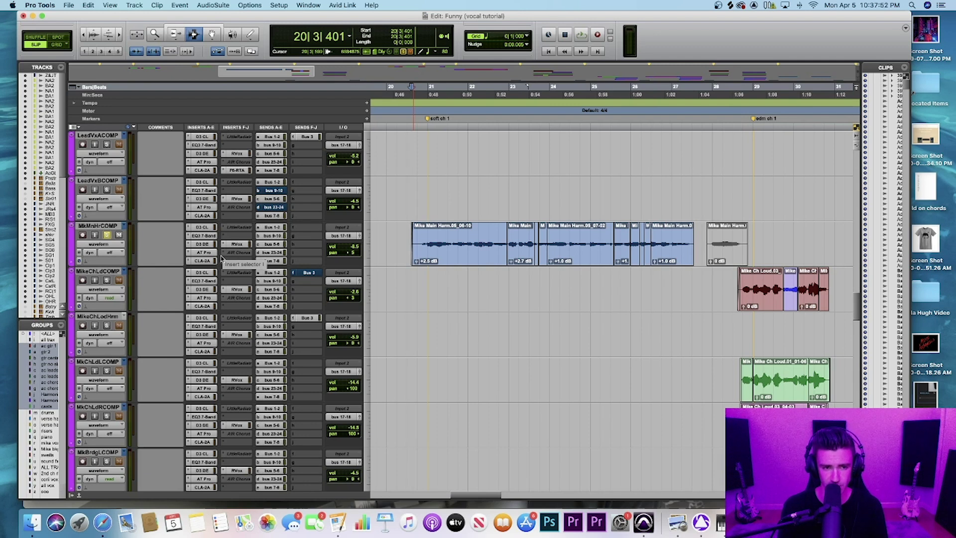
Examine the Dyn3 Compressor/Limiter and EQ3 7-Band settings on MkMnHrCOMP, and close the plug-in window.
left_click(211, 229)
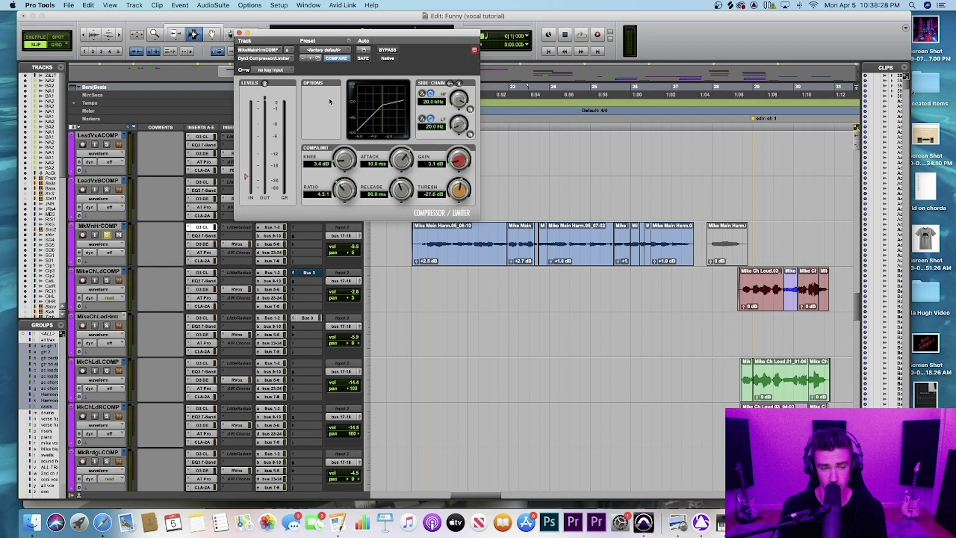
left_click(206, 235)
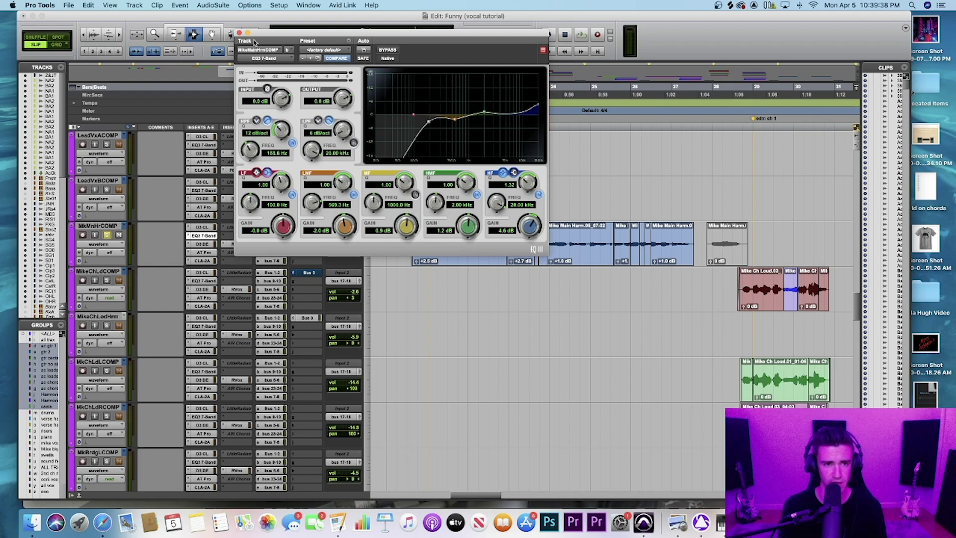
left_click(238, 32)
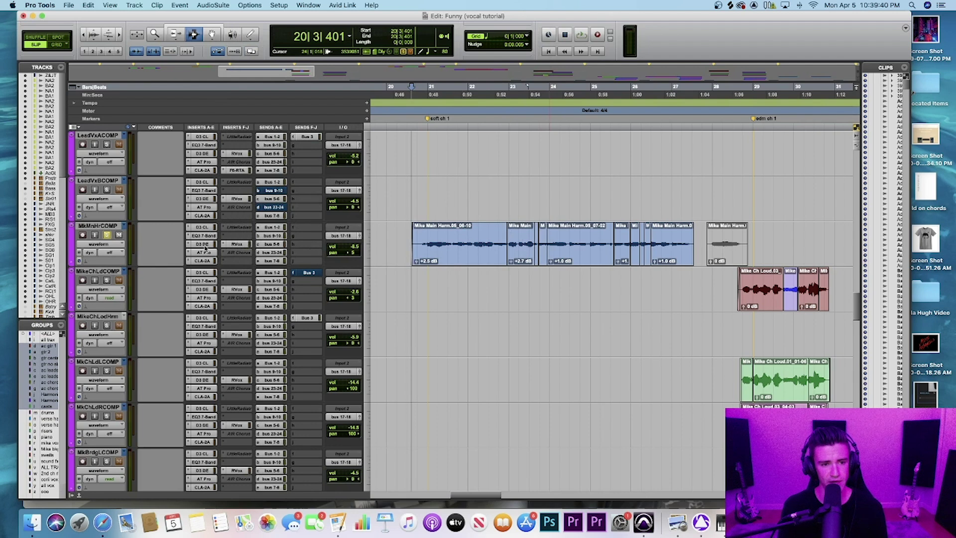
Examine the De-Esser, AT Pro and CLA-2A inserts of MkMnHrCOMP in chain order.
left_click(203, 244)
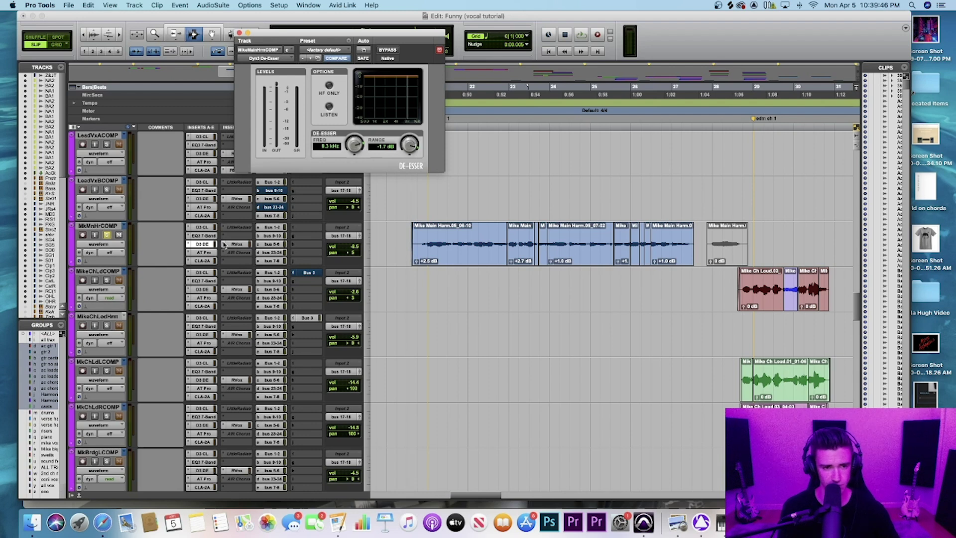
left_click(213, 256)
left_click(204, 253)
left_click(202, 261)
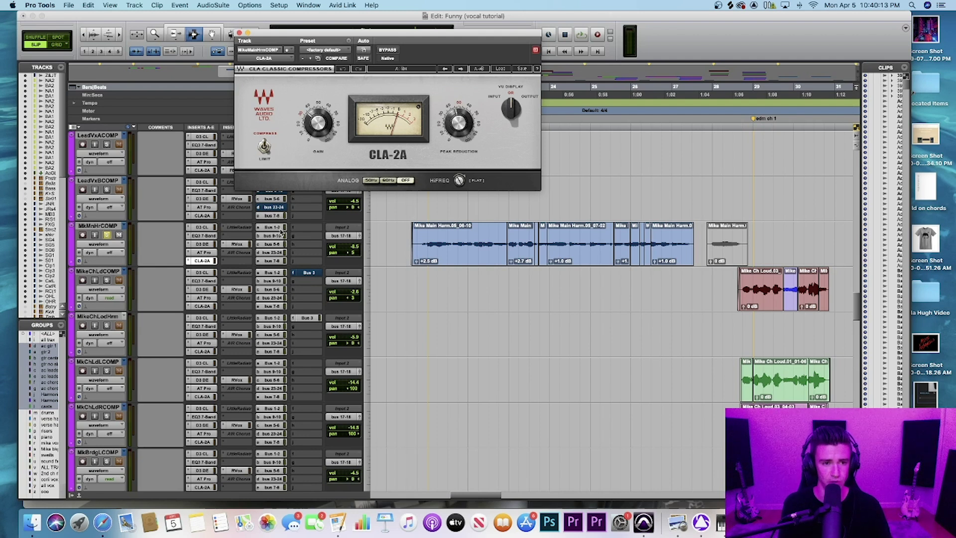
Compare the track's Dyn3 compressor with its CLA-2A, and examine the RVox settings before closing the plug-in.
left_click(201, 227)
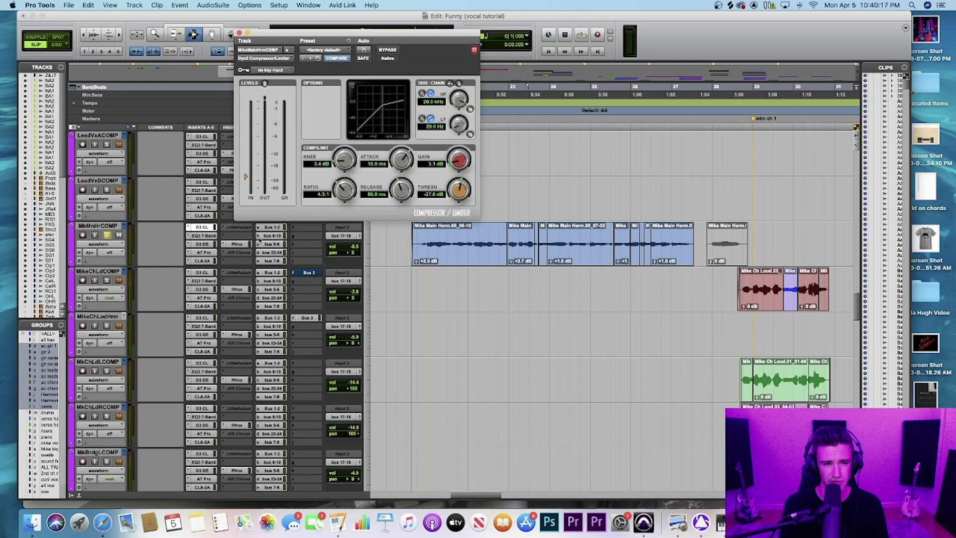
left_click(209, 263)
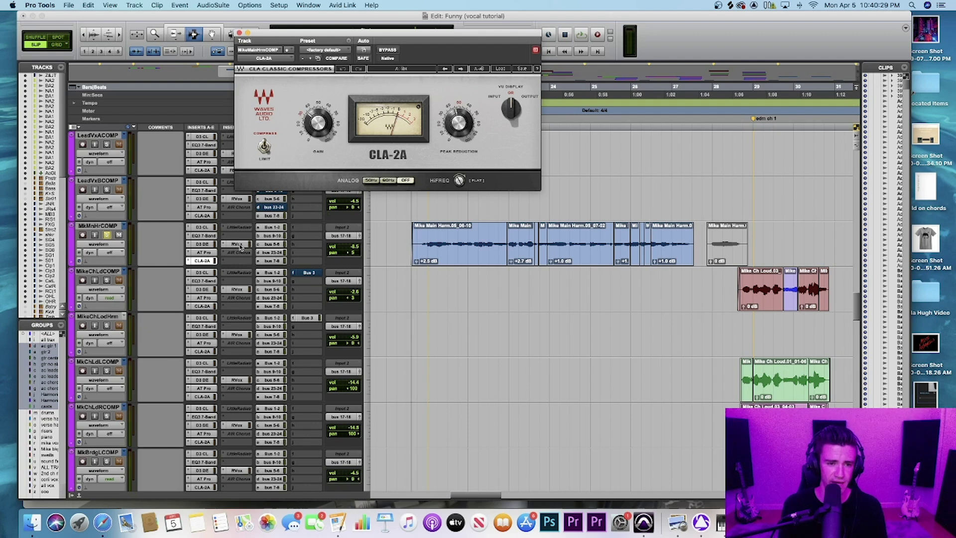
left_click(238, 245)
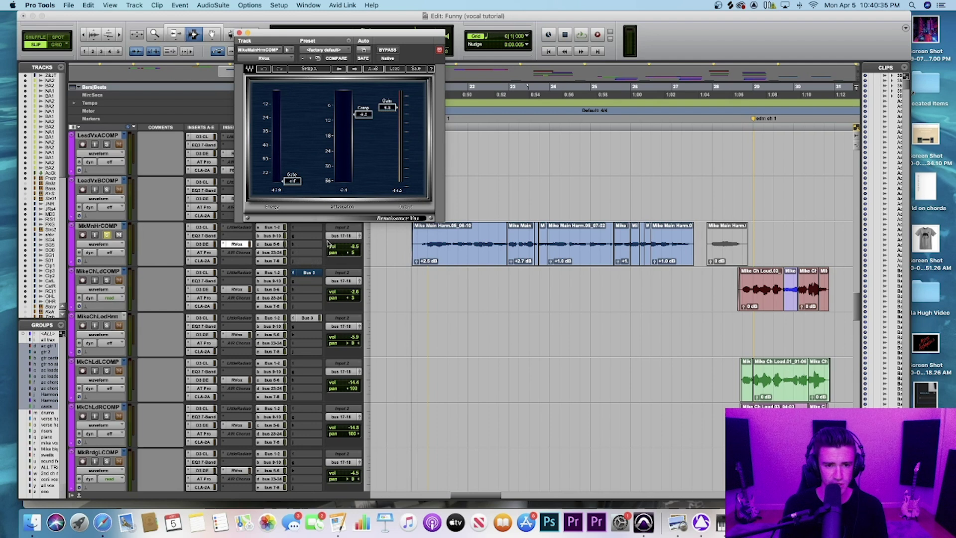
left_click(239, 33)
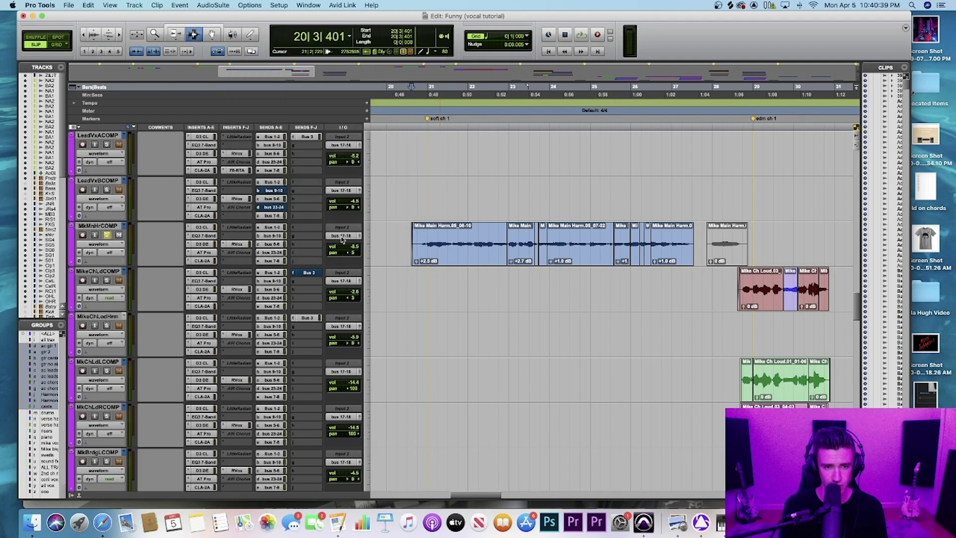
Select the vocal bus fed by bus 17-18, review its insert chain, and return to the lead vocal comp tracks.
scroll(134, 237, "down", 2)
scroll(134, 236, "down", 15)
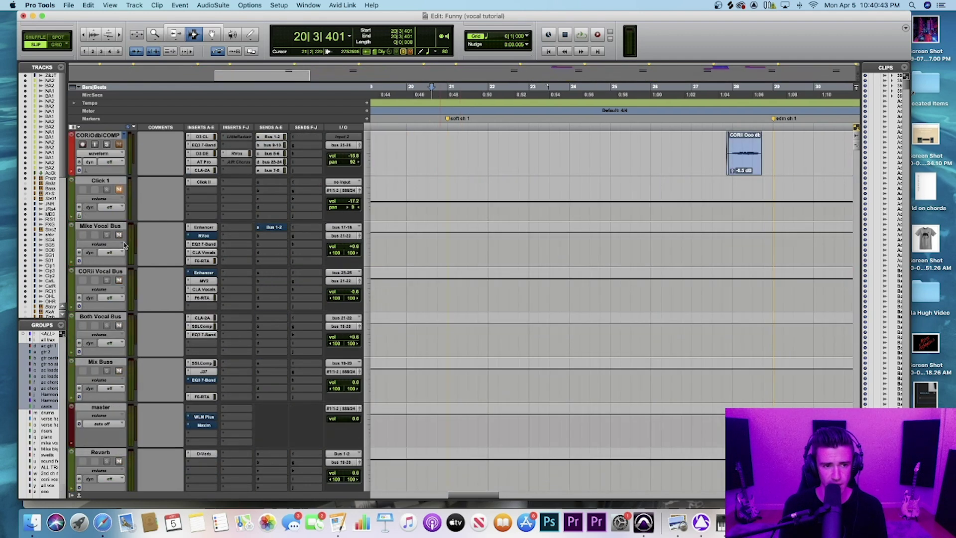
left_click(109, 227)
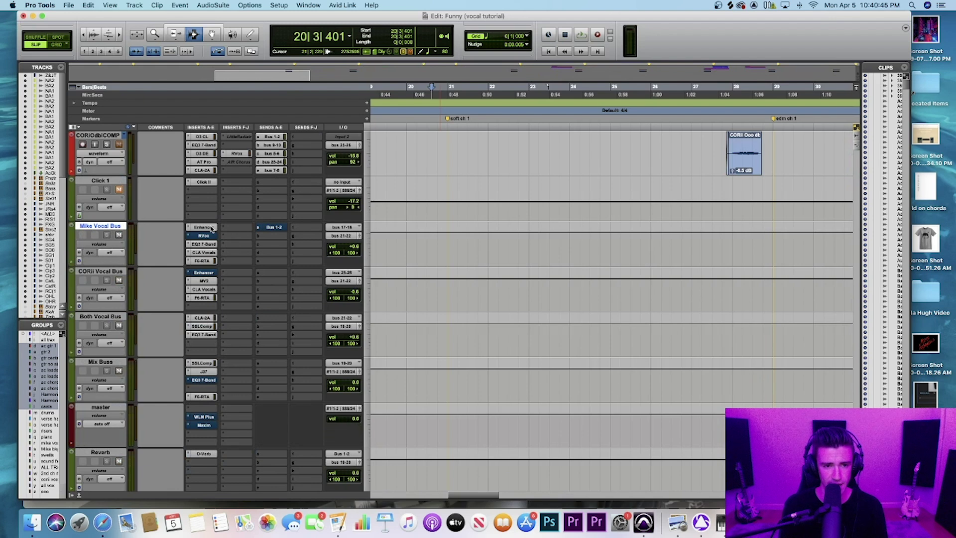
scroll(221, 247, "down", 15)
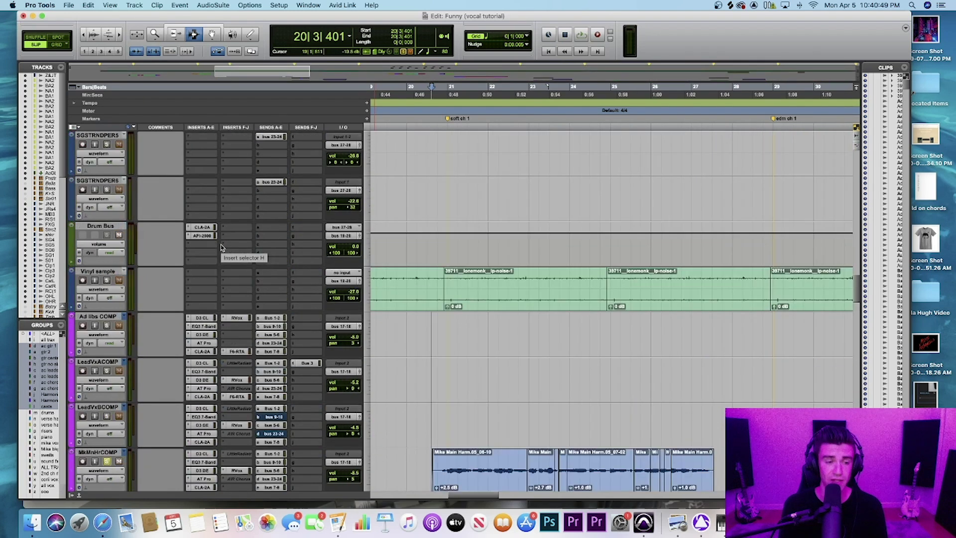
scroll(221, 248, "down", 5)
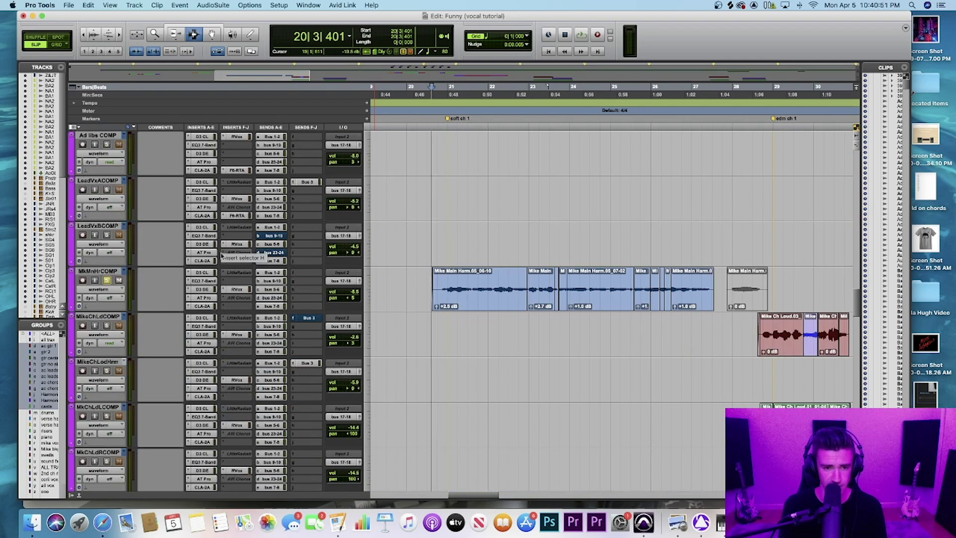
Examine the Enhancer, EQ3 7-Band and CLA Vocals inserts on the vocal bus fed by bus 17-18.
scroll(244, 273, "down", 10)
scroll(244, 272, "down", 6)
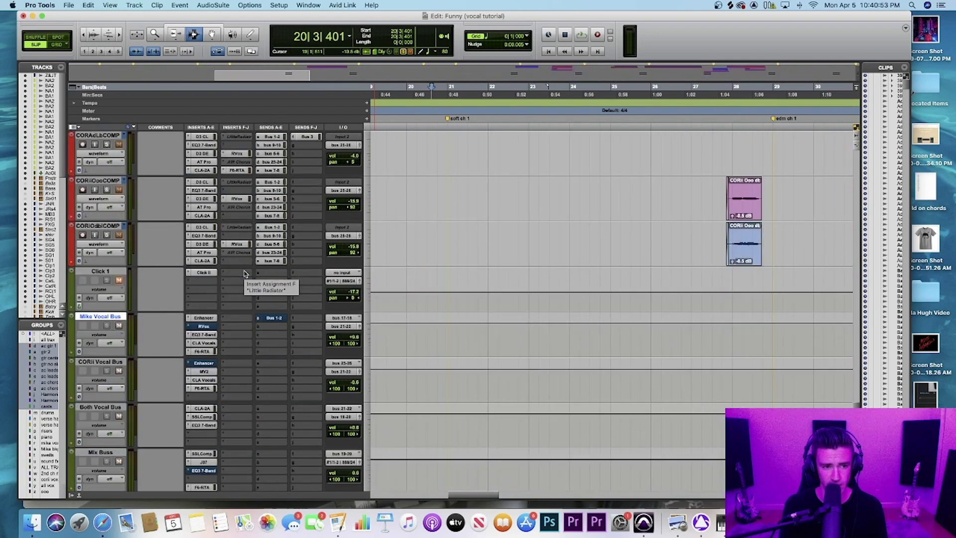
left_click(214, 319)
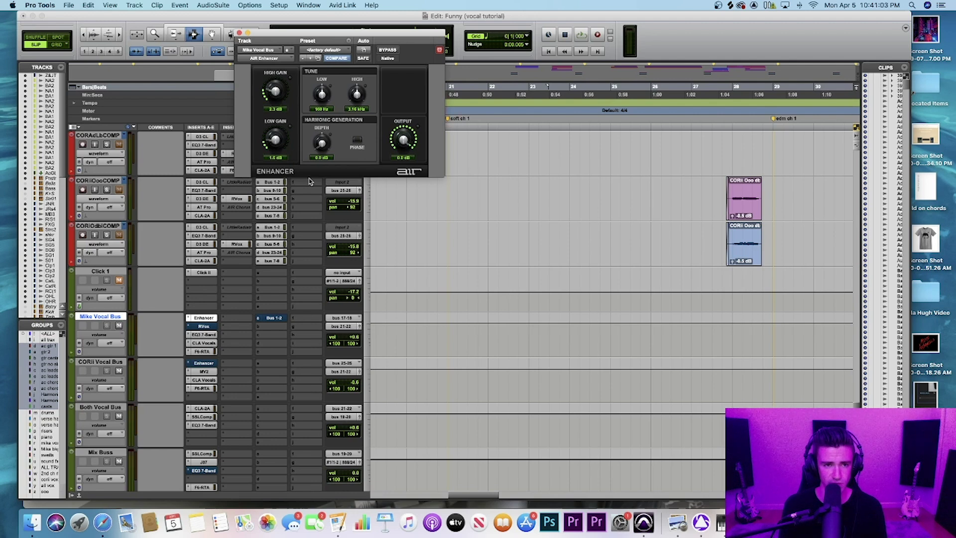
left_click(211, 334)
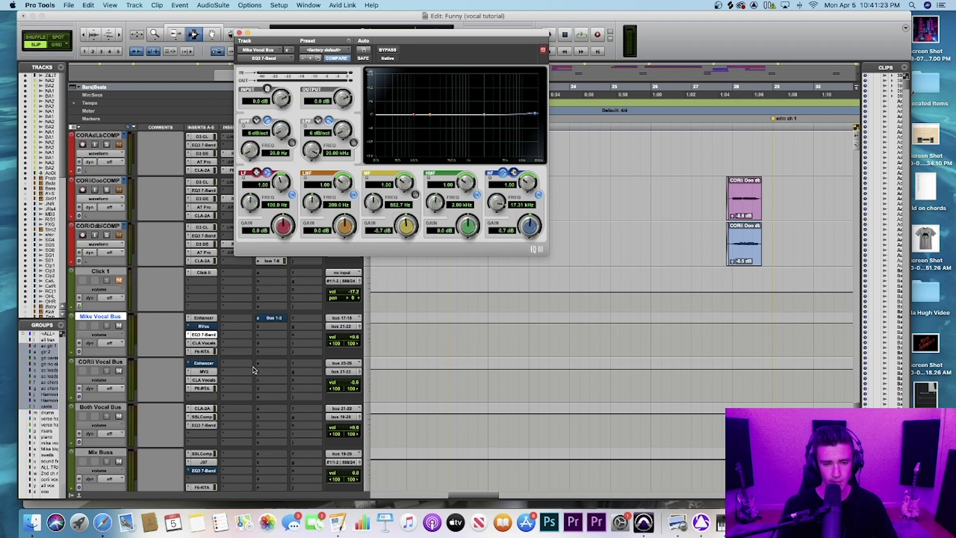
left_click(213, 347)
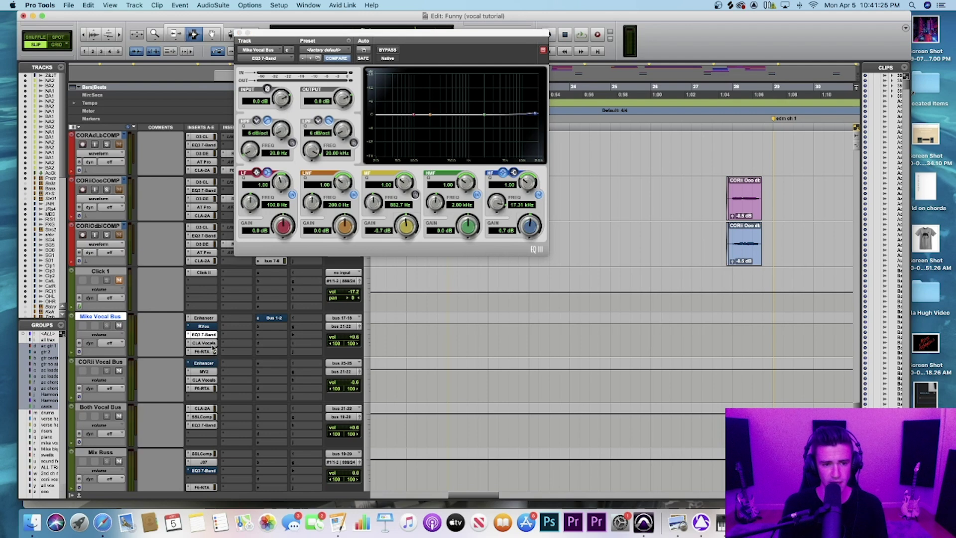
left_click(213, 347)
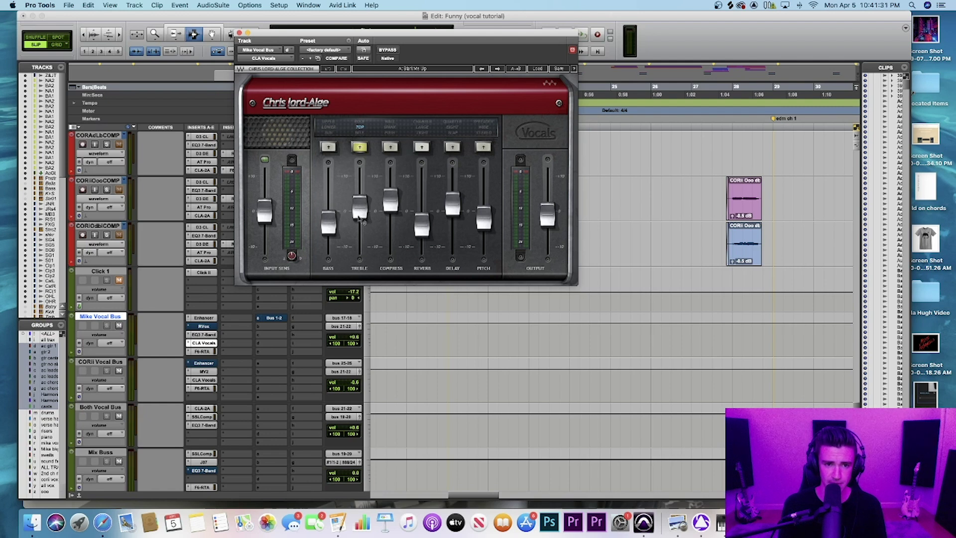
mouse_move(362, 213)
Examine the bus's F6-RTA equalizer during a short playback, stop playback and close the plug-in window.
left_click(206, 352)
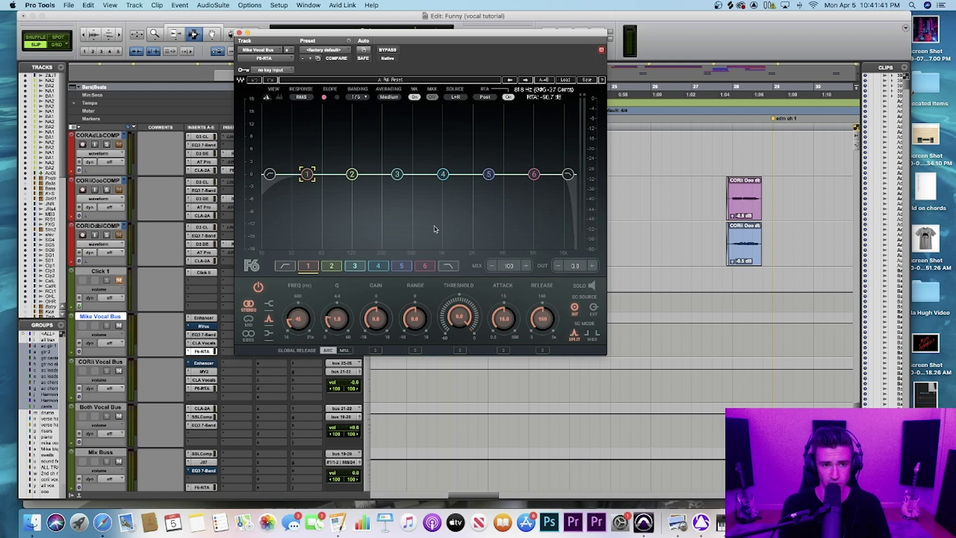
key("space")
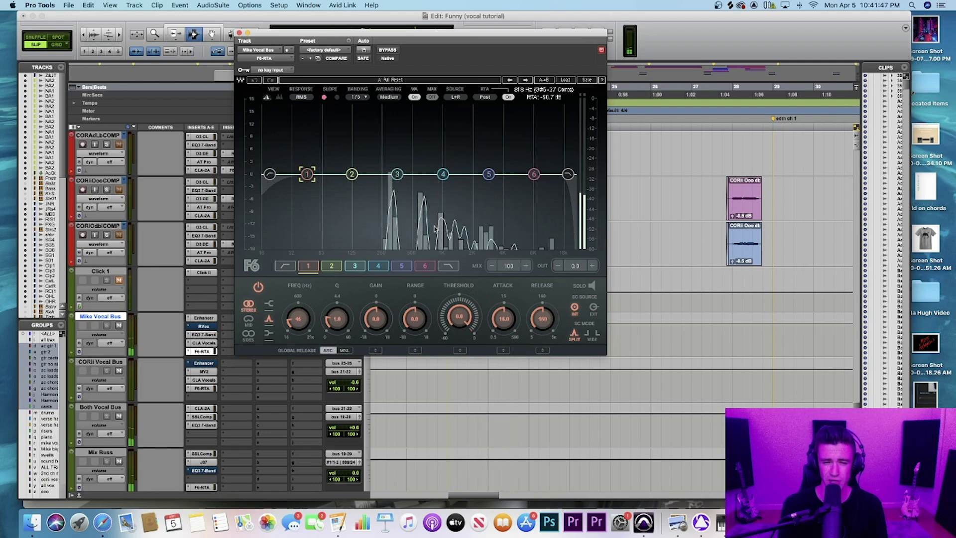
key("space")
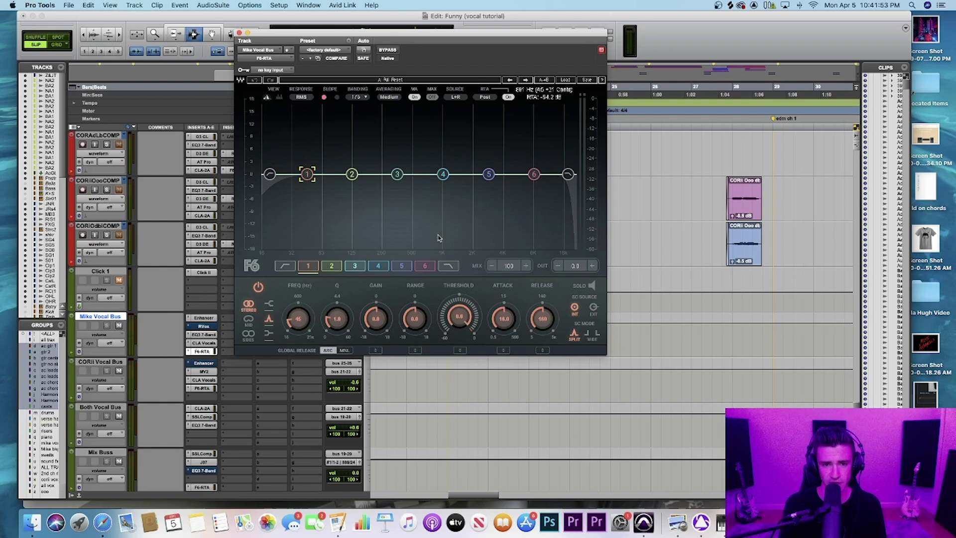
left_click(238, 33)
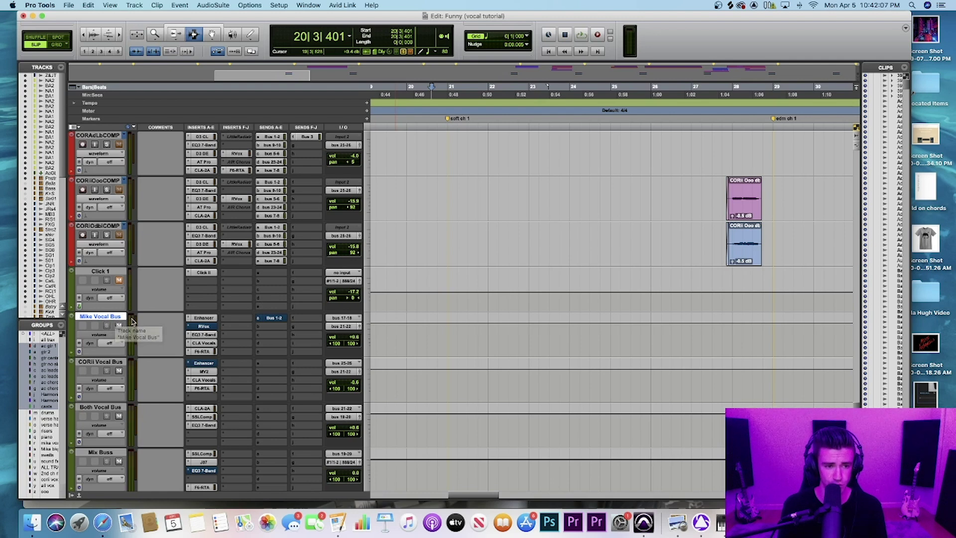
Select Both Vocal Bus, examine its CLA-2A, SSLComp and EQ3 7-Band inserts in chain order, and close the plug-in window.
left_click(102, 408)
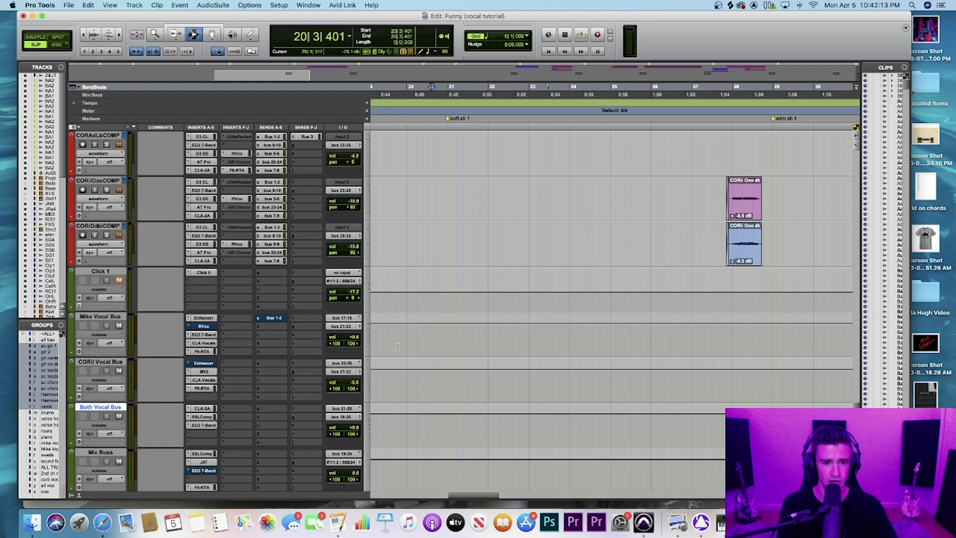
left_click(210, 409)
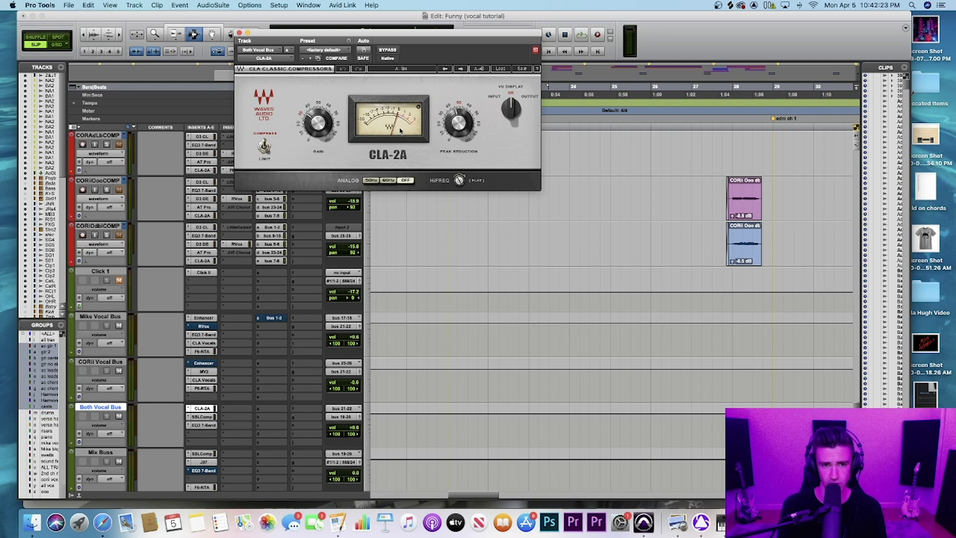
left_click(203, 417)
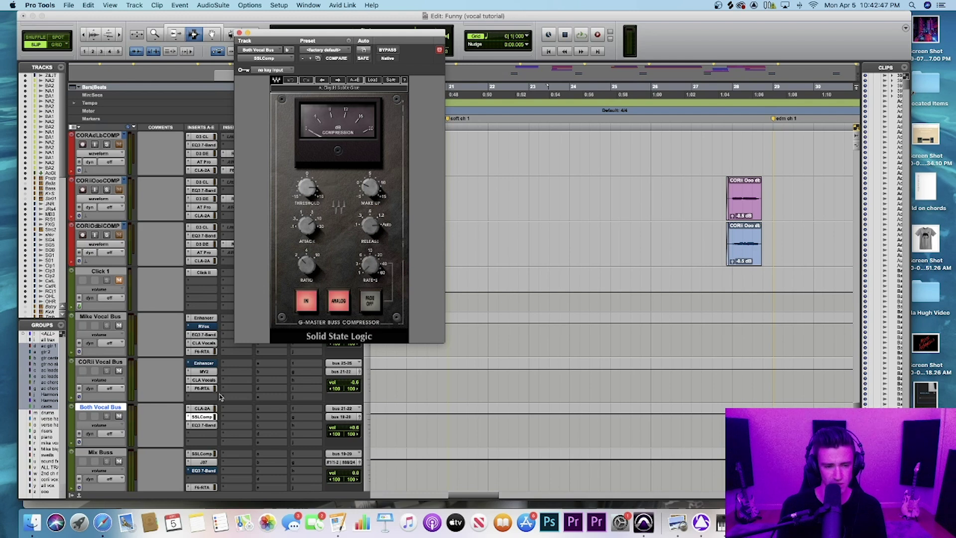
left_click(208, 426)
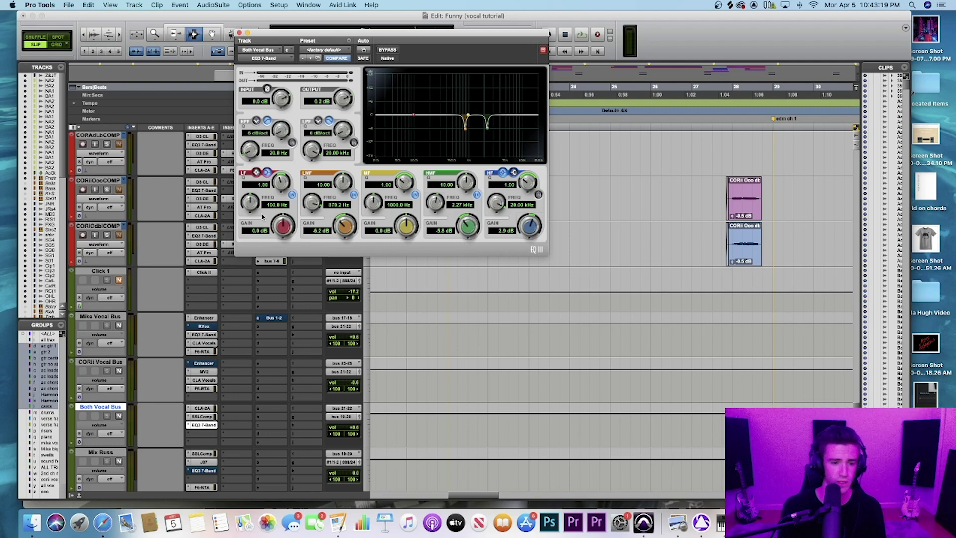
left_click(239, 33)
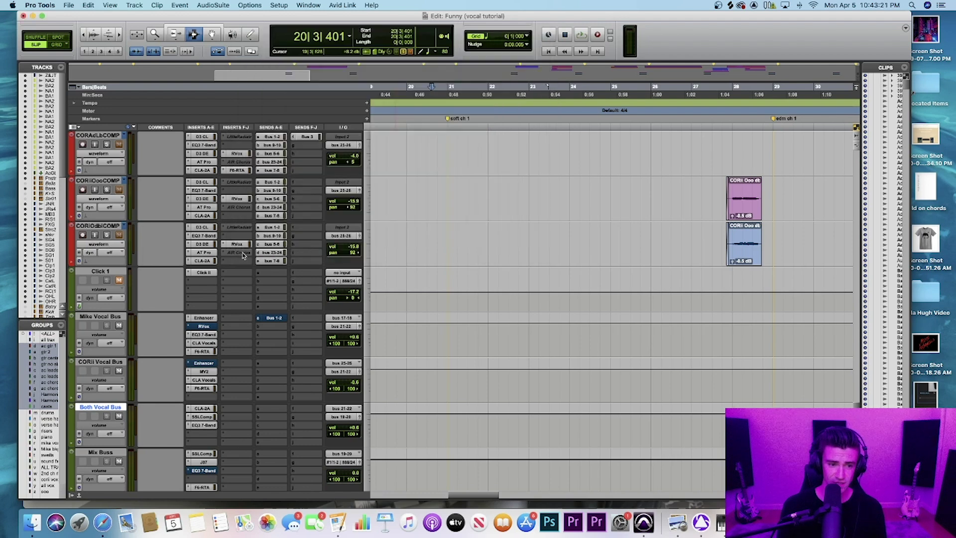
Review the send levels of MkMnHrCOMP to buses 1-2, 9-10, 5-6, 23-24 and 7-8, and close the send window.
scroll(238, 316, "up", 15)
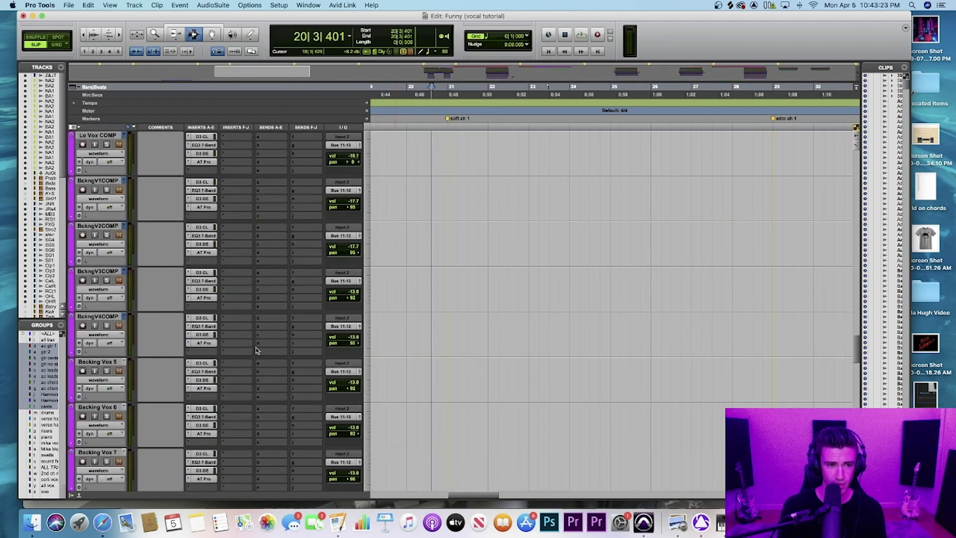
scroll(256, 350, "up", 5)
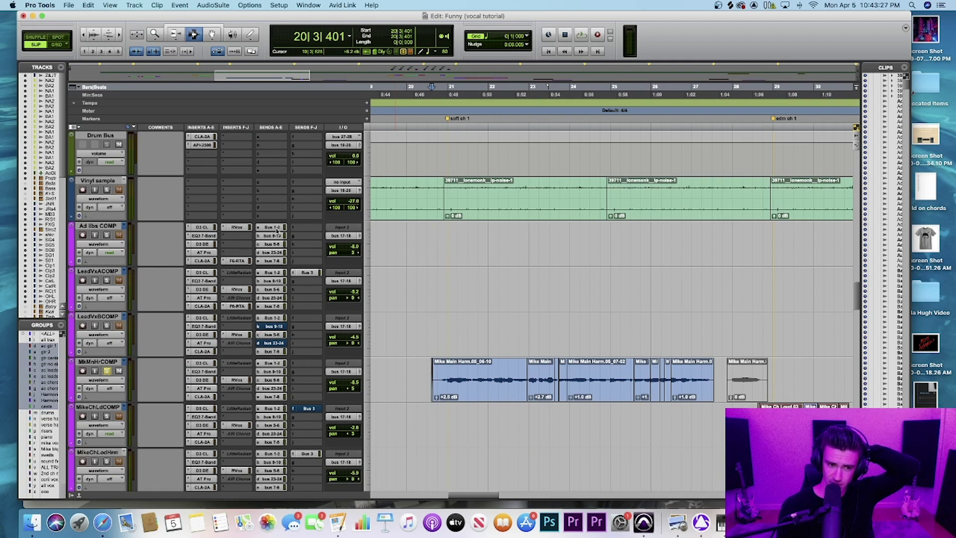
scroll(300, 387, "down", 2)
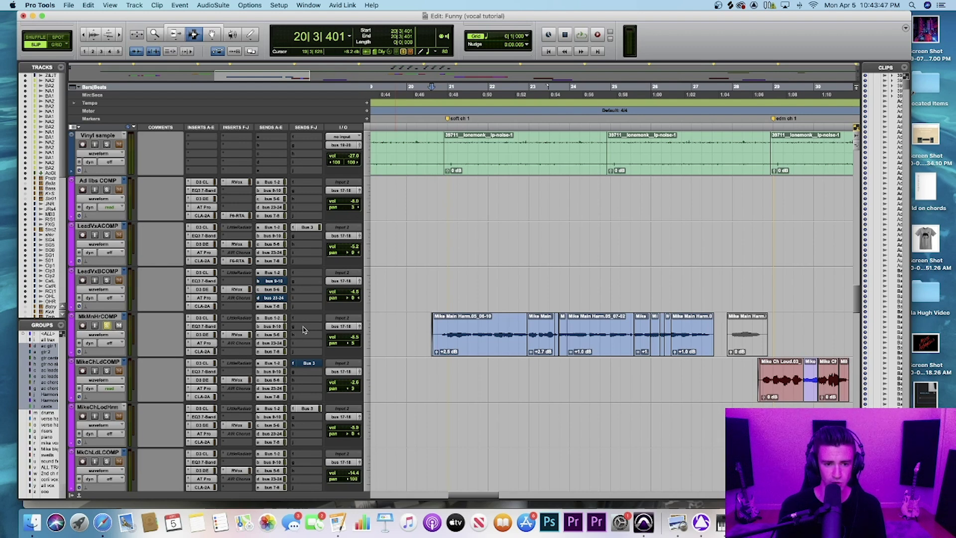
left_click(277, 320)
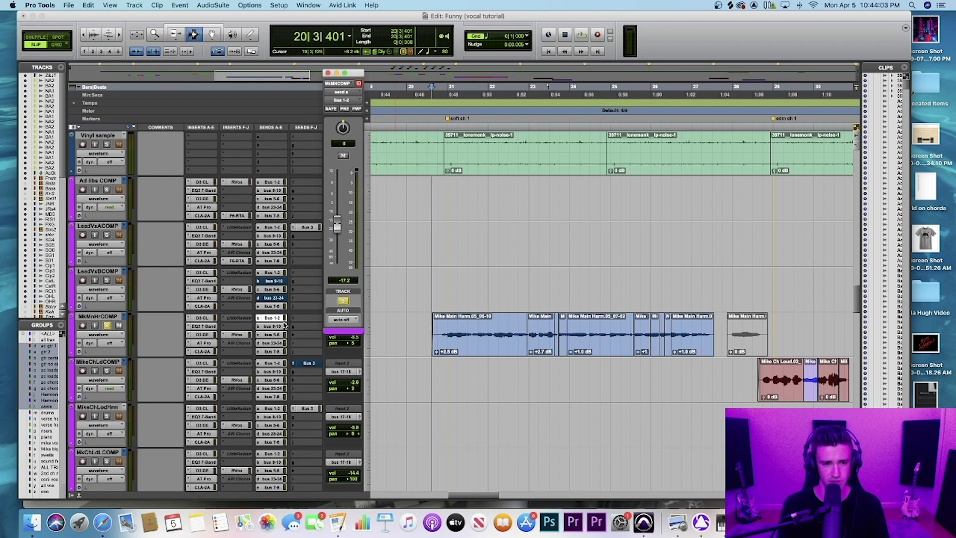
left_click(279, 326)
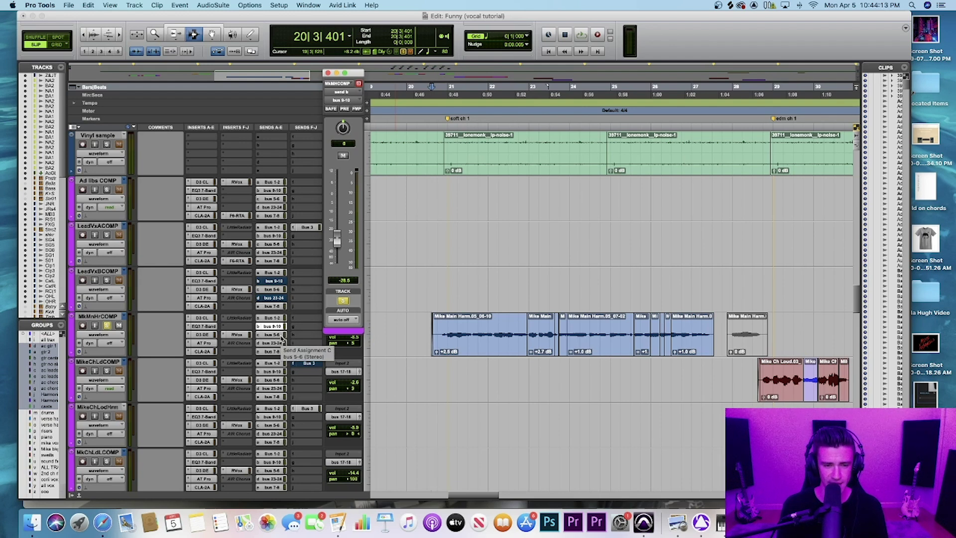
left_click(281, 337)
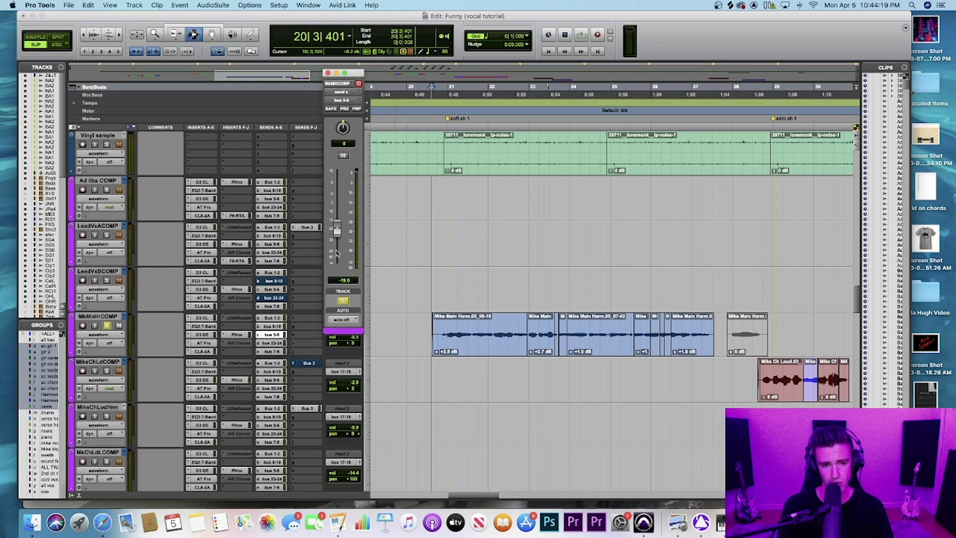
left_click(281, 344)
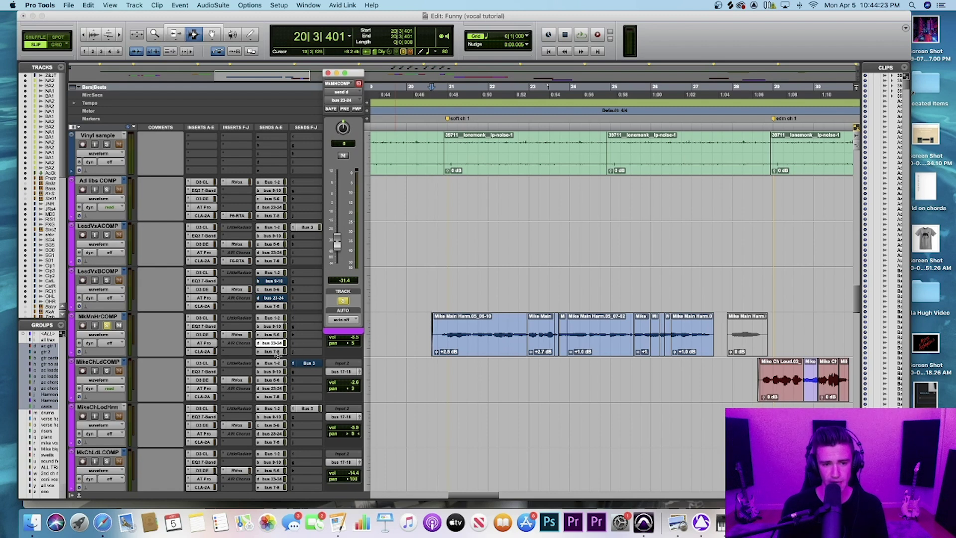
left_click(282, 352)
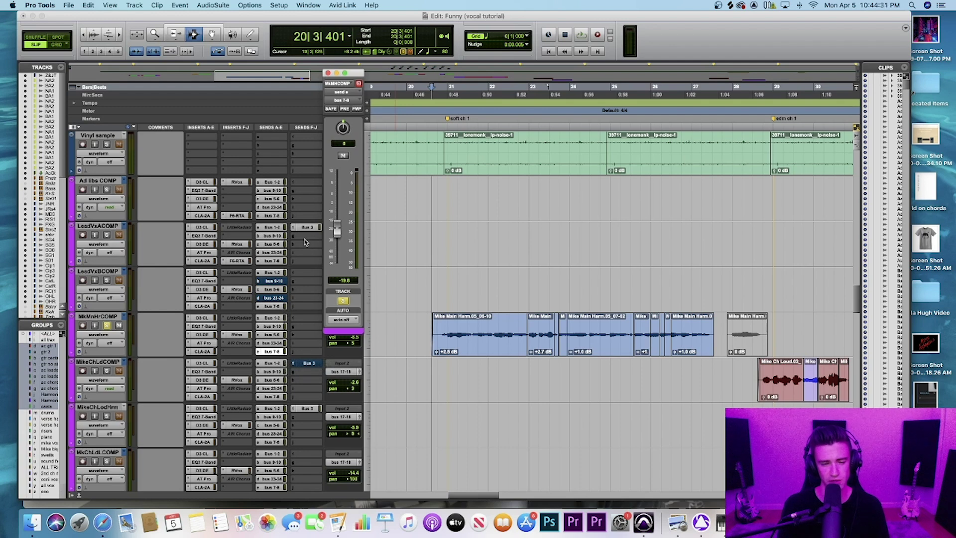
left_click(328, 73)
Compare the D-Verb settings on the Reverb and Vocal Reverb tracks, and close the plug-in window.
scroll(271, 281, "down", 10)
scroll(271, 281, "down", 10)
scroll(270, 281, "up", 3)
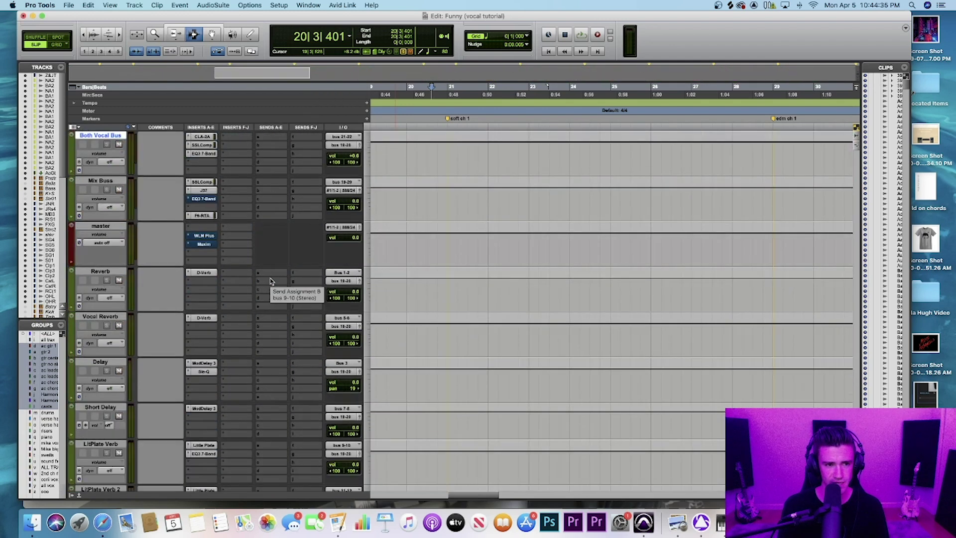
left_click(203, 272)
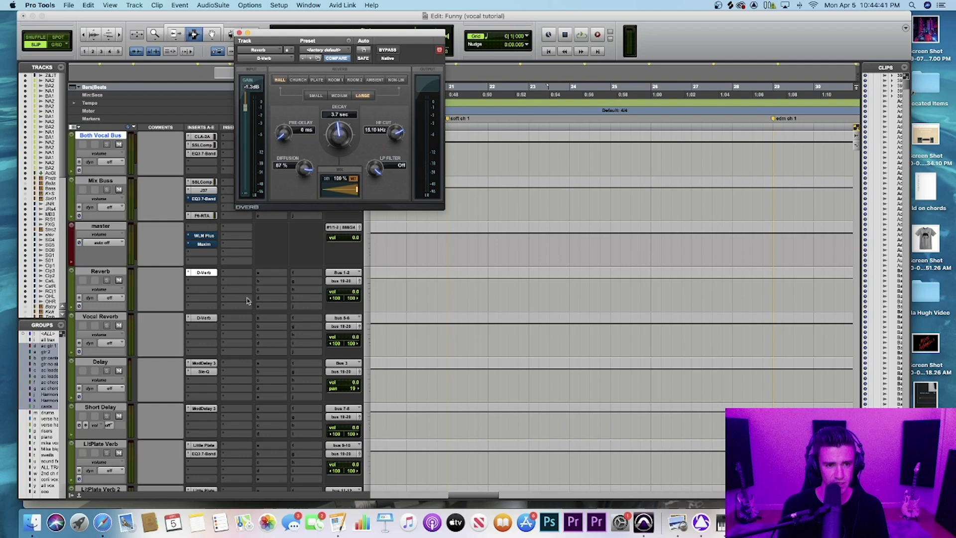
left_click(203, 318)
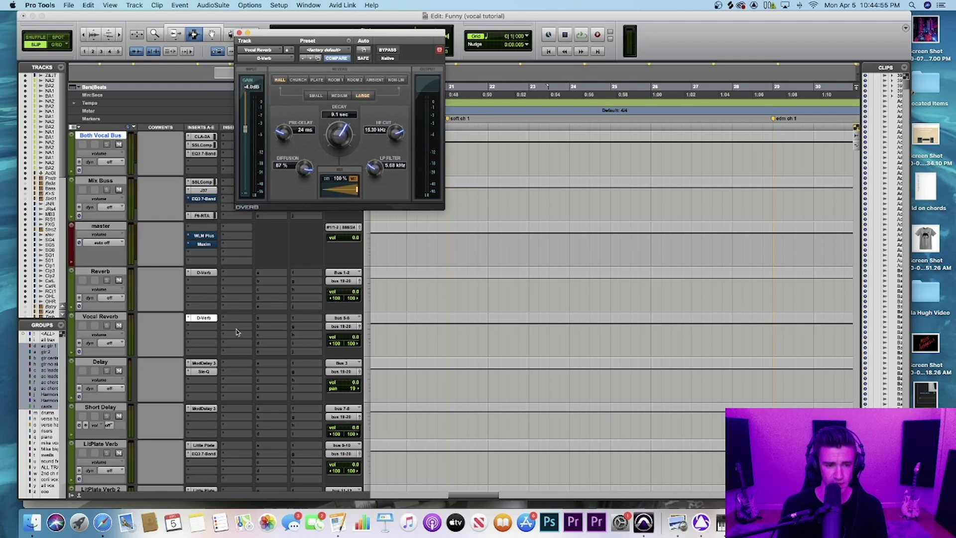
left_click(239, 33)
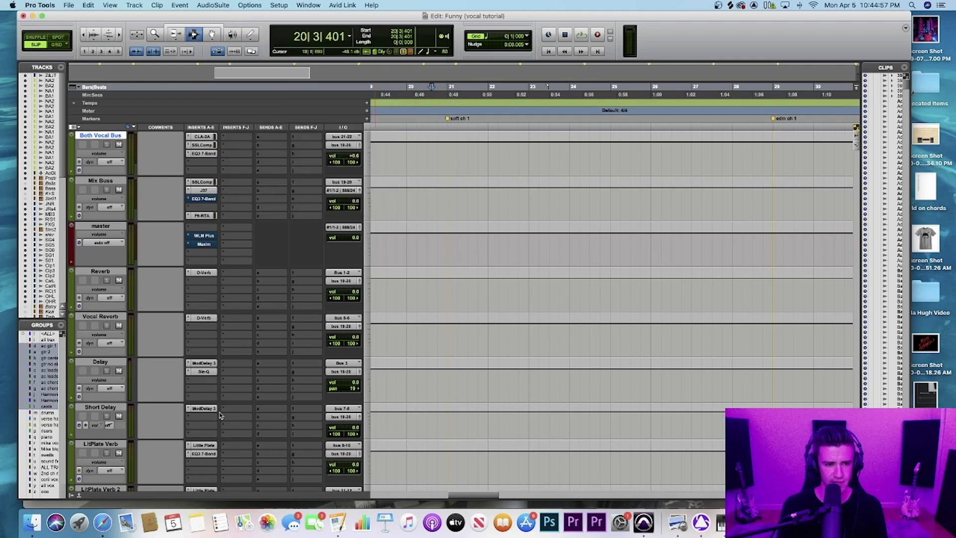
Examine the Little Plate and EQ3 7-Band inserts on the LitPlate Verb track.
scroll(220, 415, "down", 2)
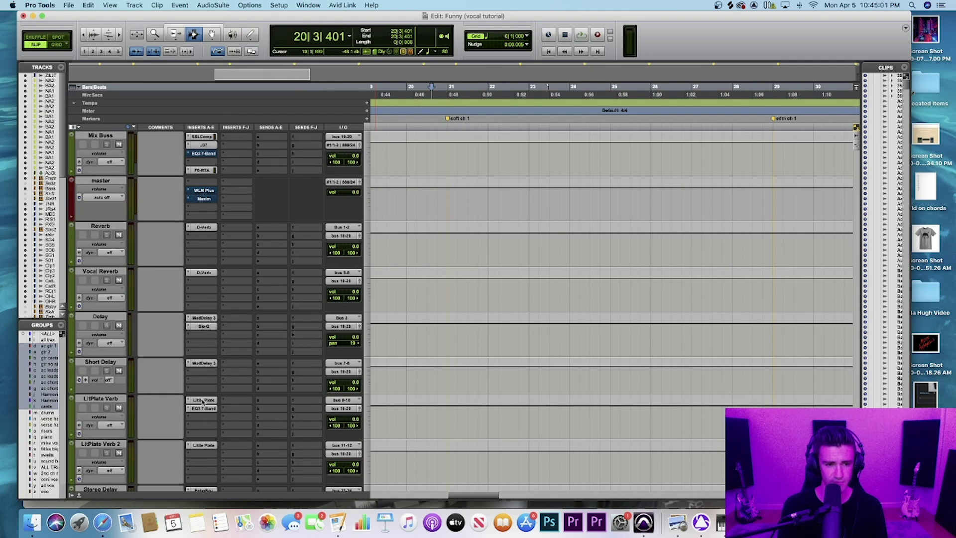
left_click(202, 401)
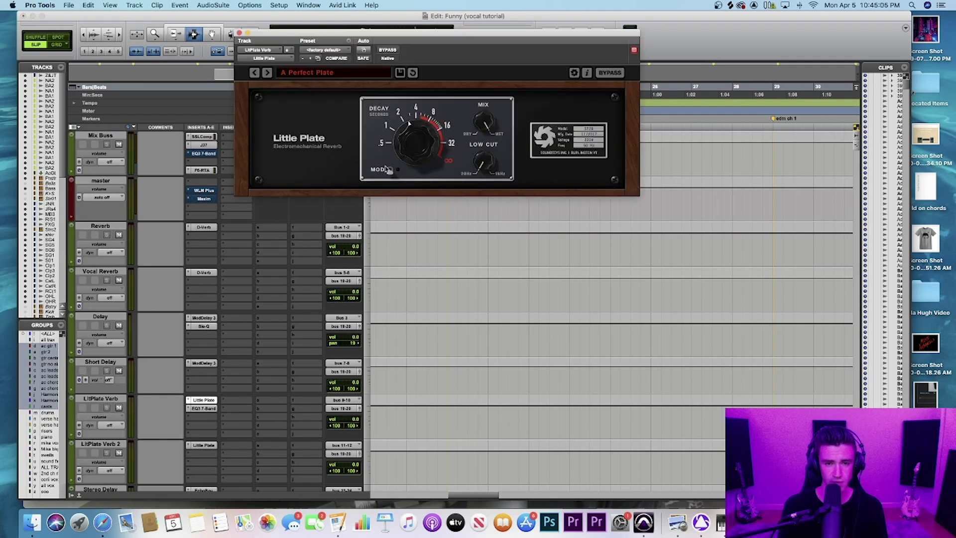
left_click(211, 409)
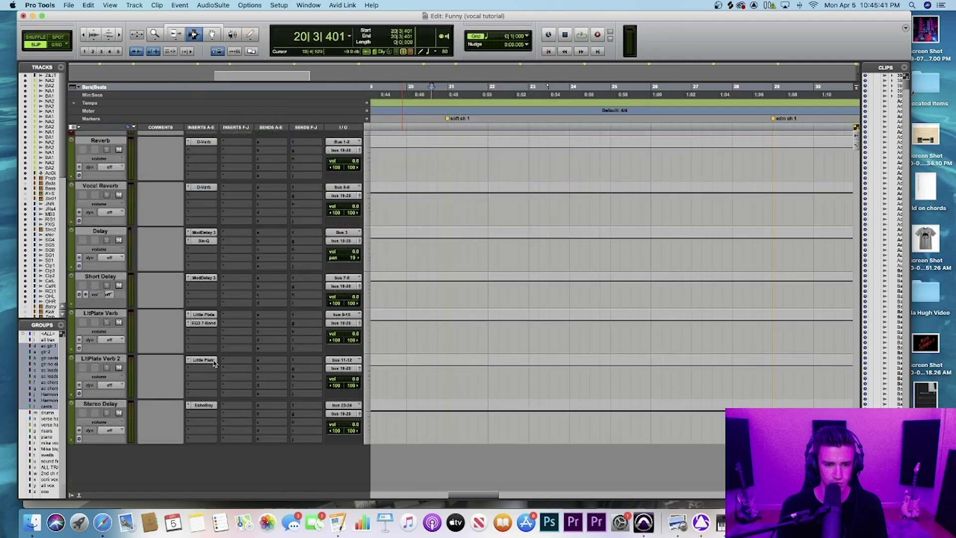
Examine EchoBoy on the Stereo Delay track and Mod Delay III on the Short Delay track, closing each plug-in window.
left_click(203, 405)
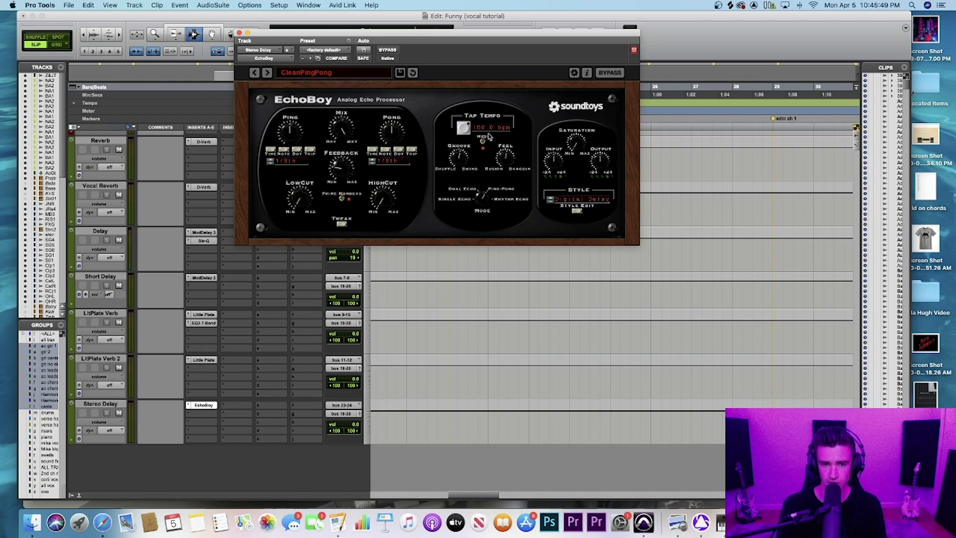
left_click(239, 33)
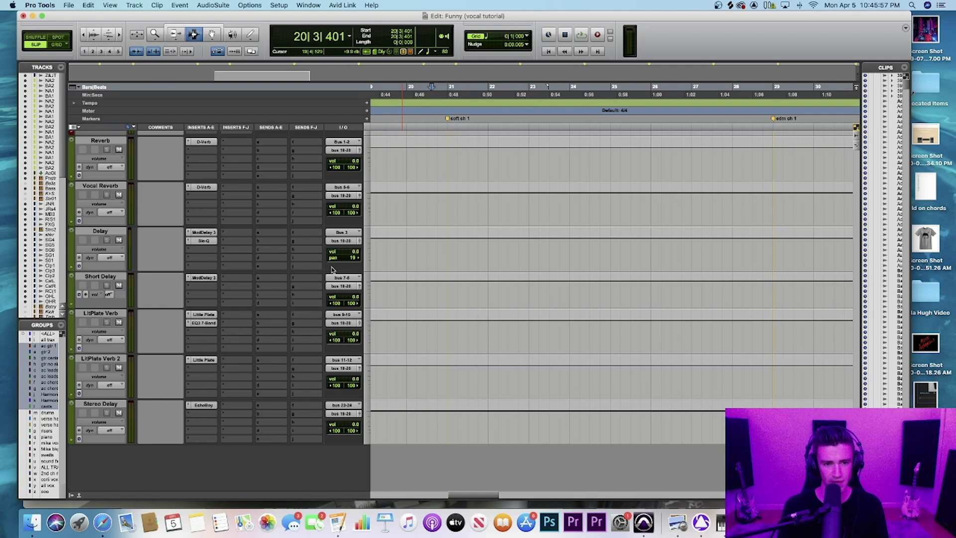
left_click(204, 278)
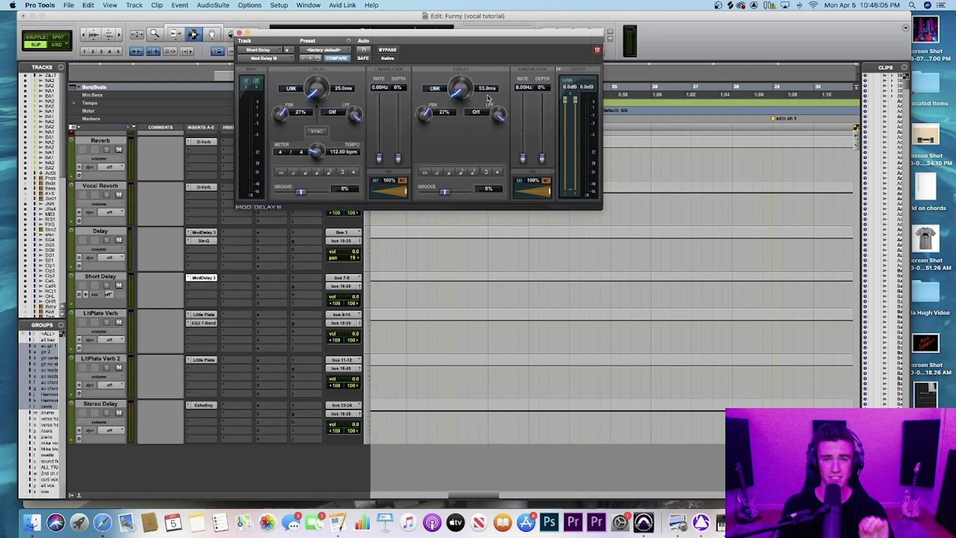
left_click(239, 33)
Return to MkMnHrCOMP, open its send to bus 7-8 and start playback of the main harmony.
scroll(230, 313, "up", 3)
scroll(230, 312, "down", 10)
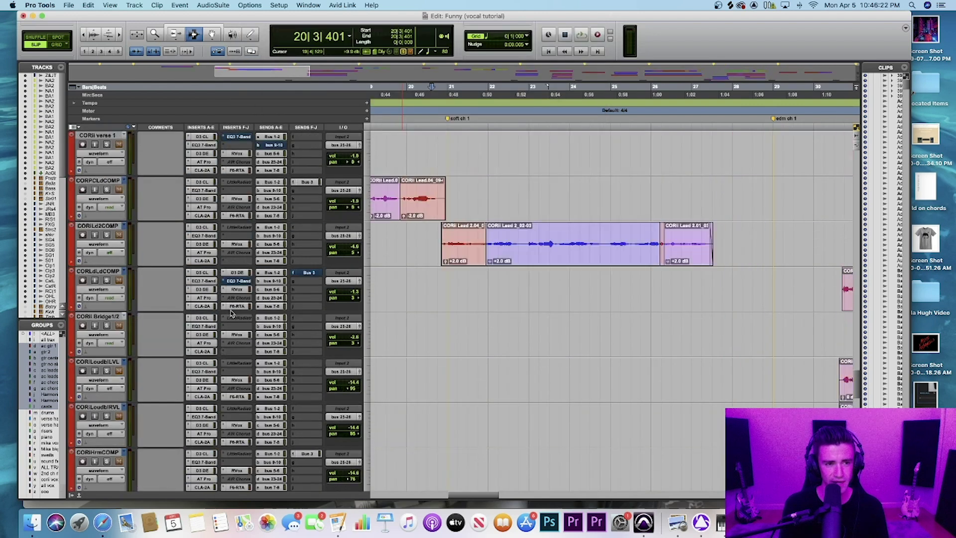
scroll(230, 313, "down", 2)
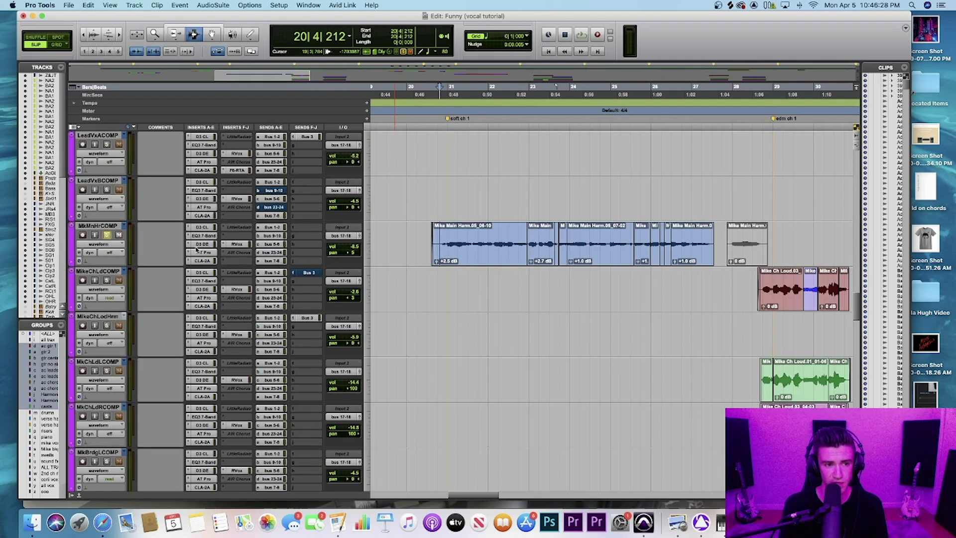
left_click(282, 261)
key("space")
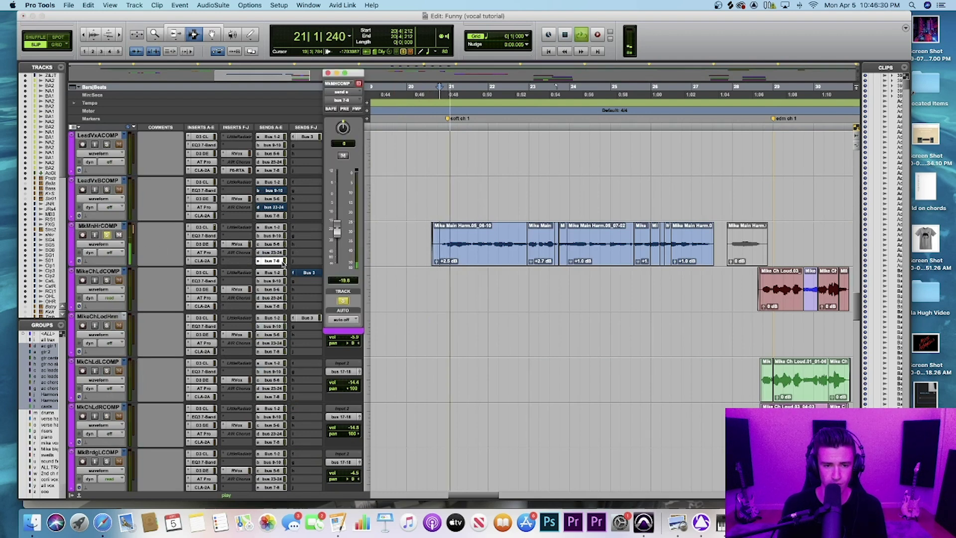
Try the bus 7-8 send on MkMnHrCOMP fully down and at +3.6 dB, dismissing the CPU error and playing the harmony at the higher level.
left_click_drag(337, 228, 343, 336)
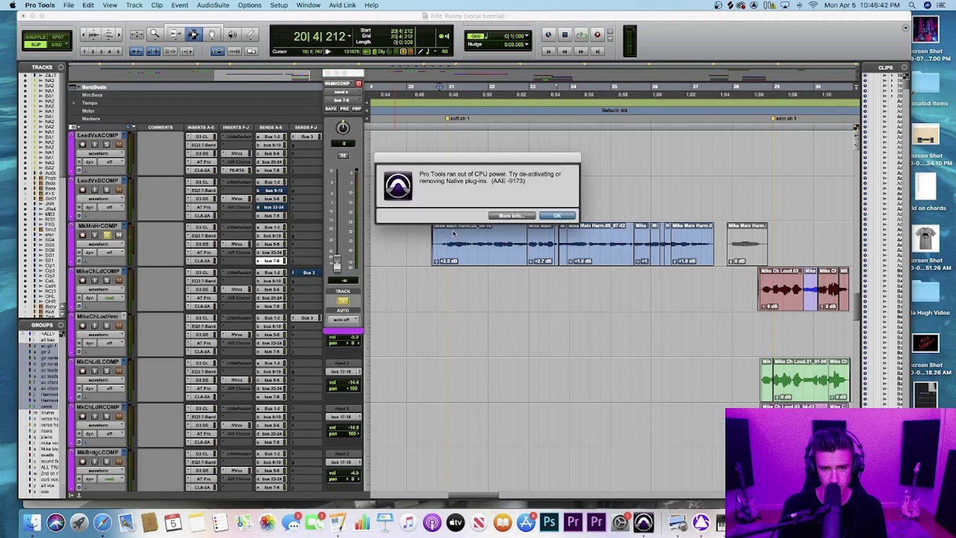
left_click(549, 213)
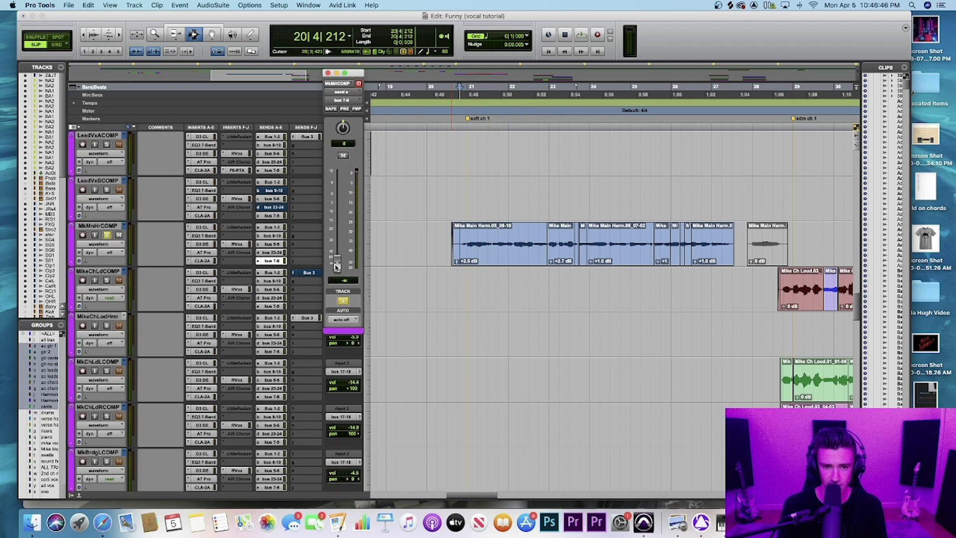
left_click_drag(337, 266, 338, 188)
key("space")
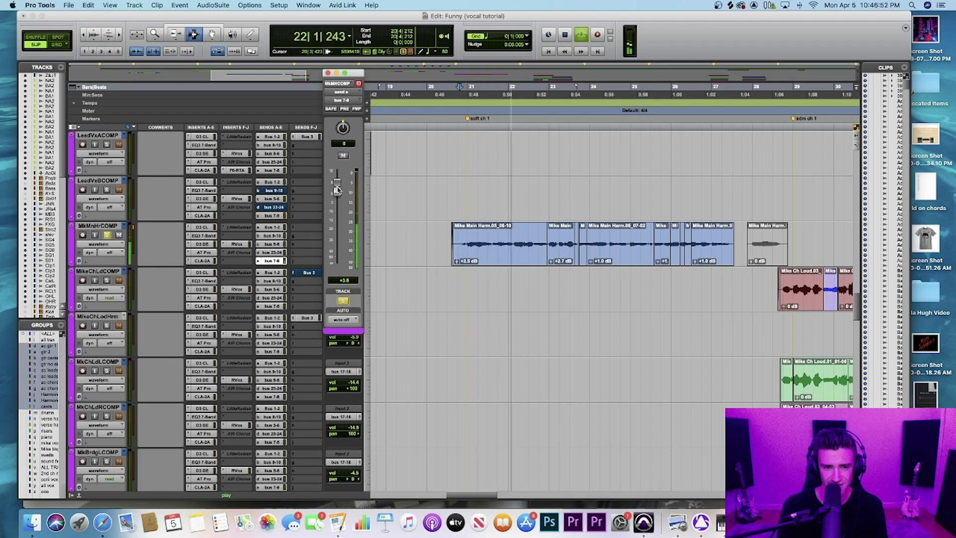
key("space")
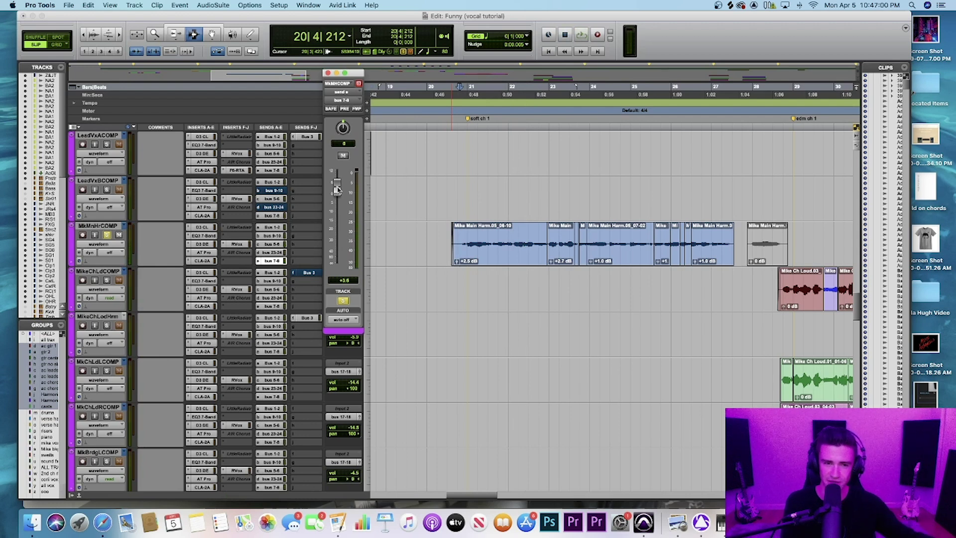
Set the bus 7-8 send level on MkMnHrCOMP to -19.8 dB, play the harmony, and close the send window.
left_click_drag(337, 189, 337, 229)
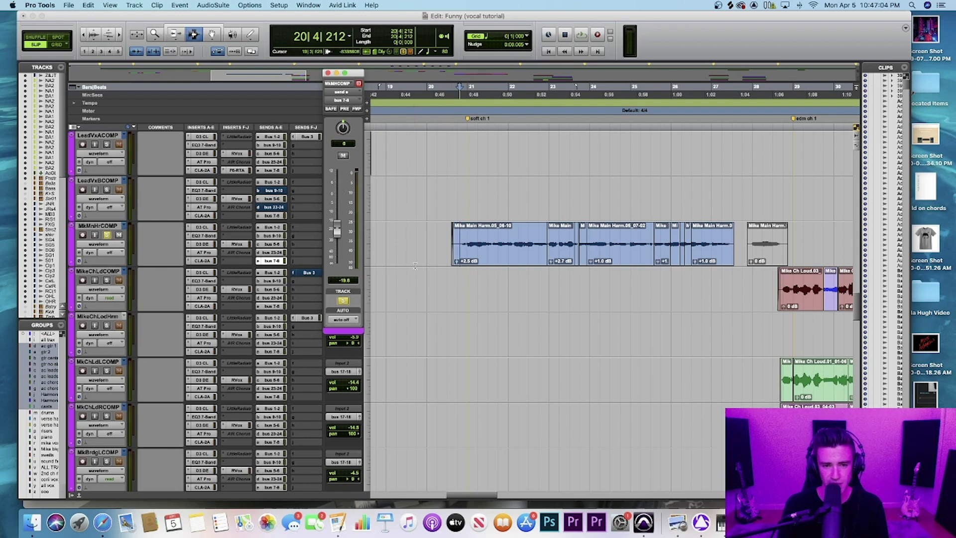
key("space")
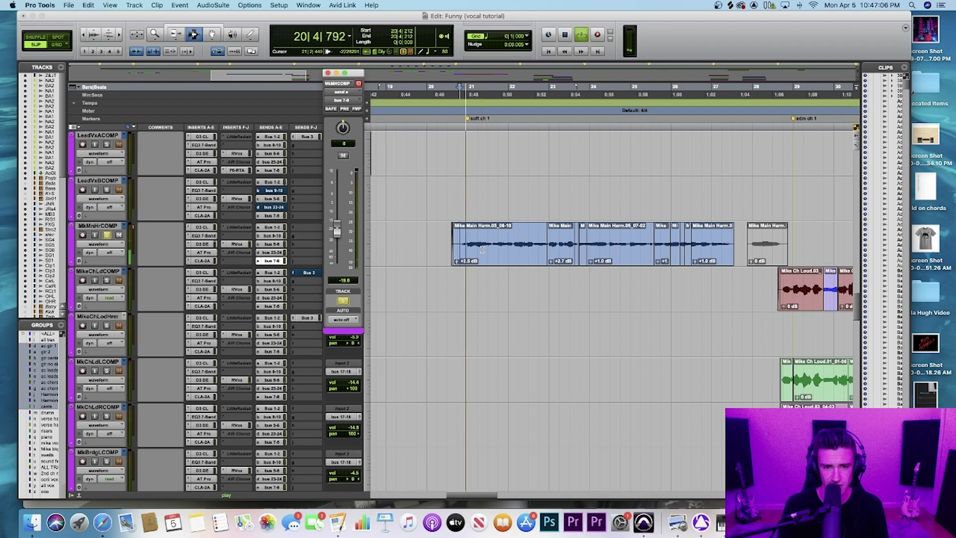
key("space")
left_click(327, 73)
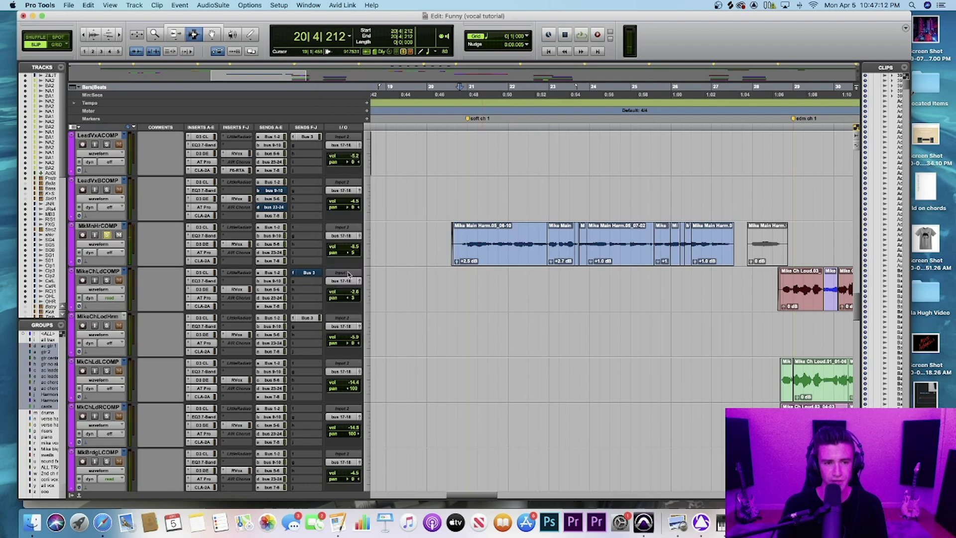
Bypass the insert plug-ins and mute the sends on MkMnHrCOMP, and play the main harmony dry.
left_click_drag(213, 229, 271, 254)
key("space")
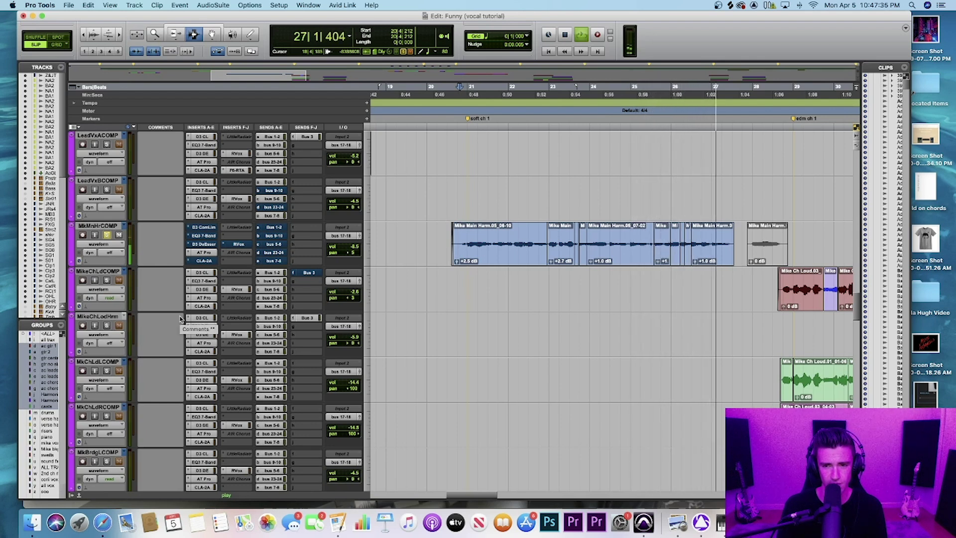
key("space")
Look over the vocal bus tracks, and return to MkMnHrCOMP to replay the dry harmony from the soft ch 1 section.
scroll(149, 308, "down", 10)
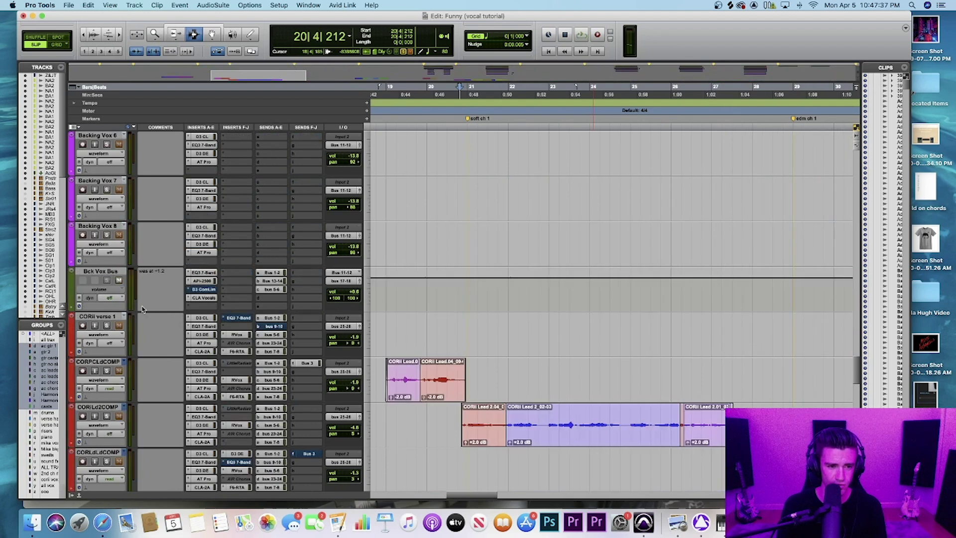
scroll(142, 309, "down", 10)
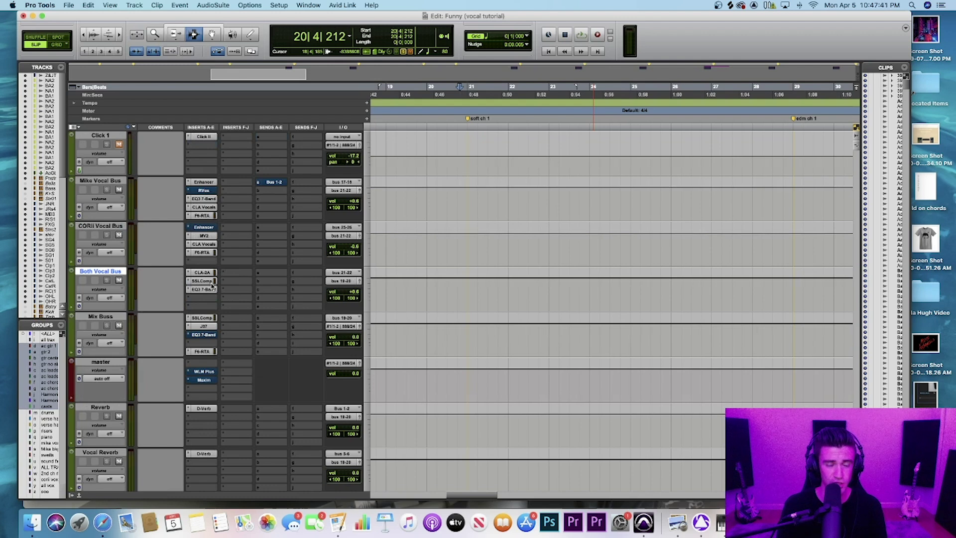
scroll(211, 285, "up", 15)
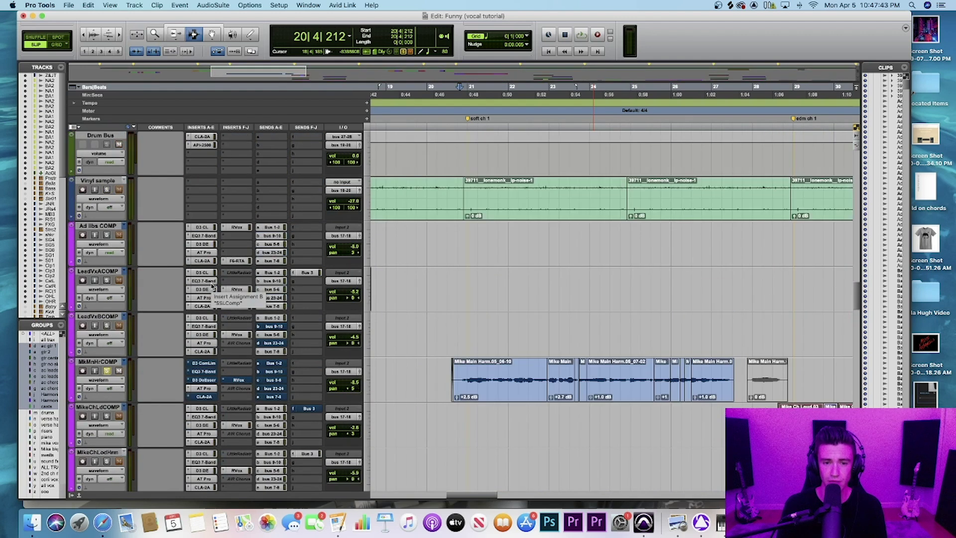
scroll(212, 285, "down", 2)
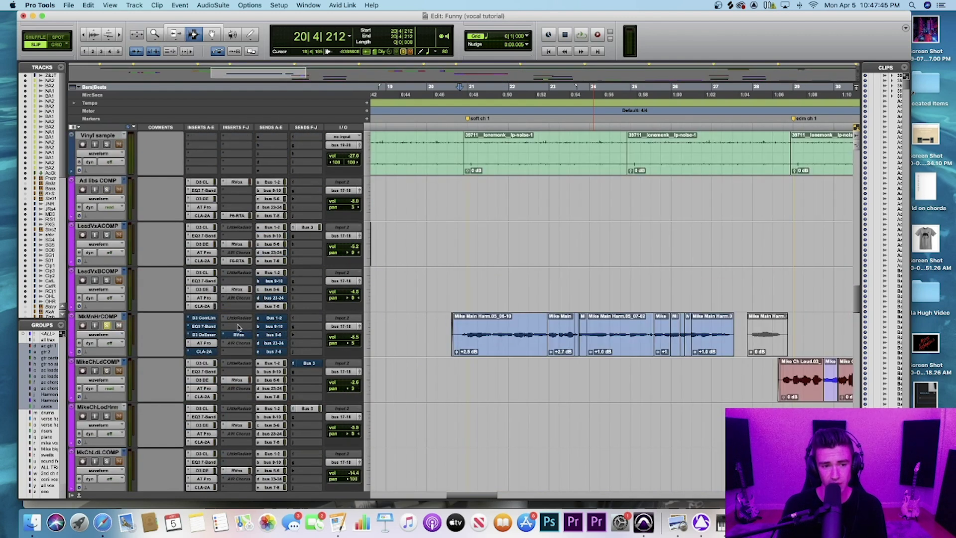
scroll(235, 326, "down", 1)
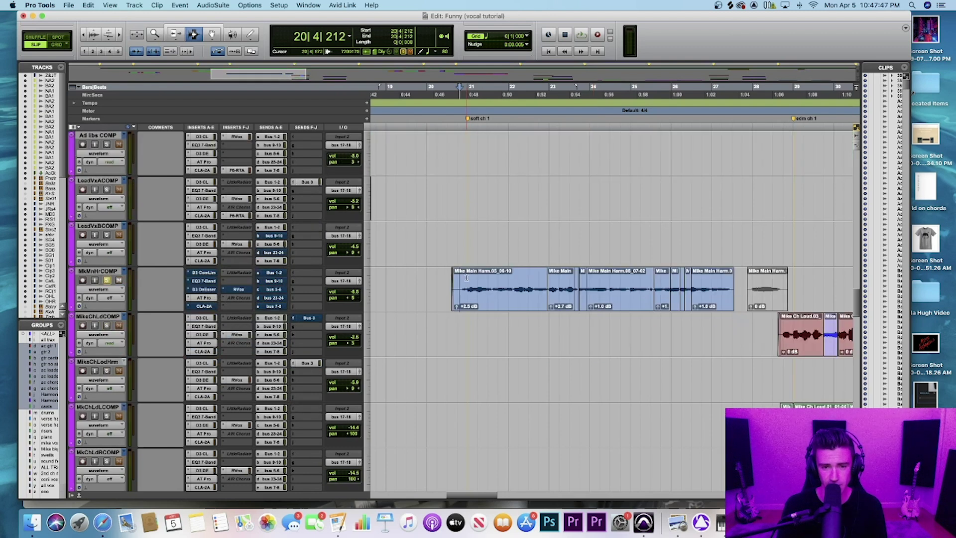
key("space")
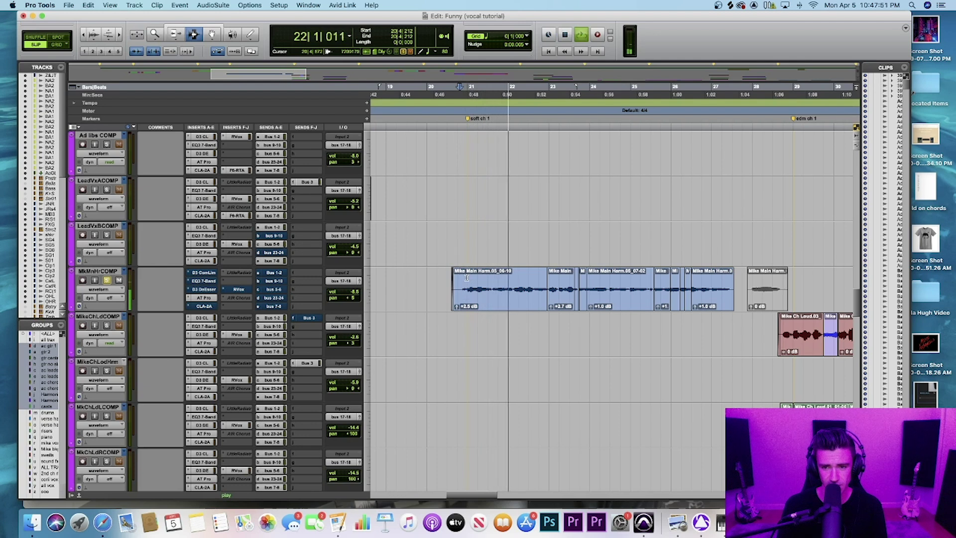
key("space")
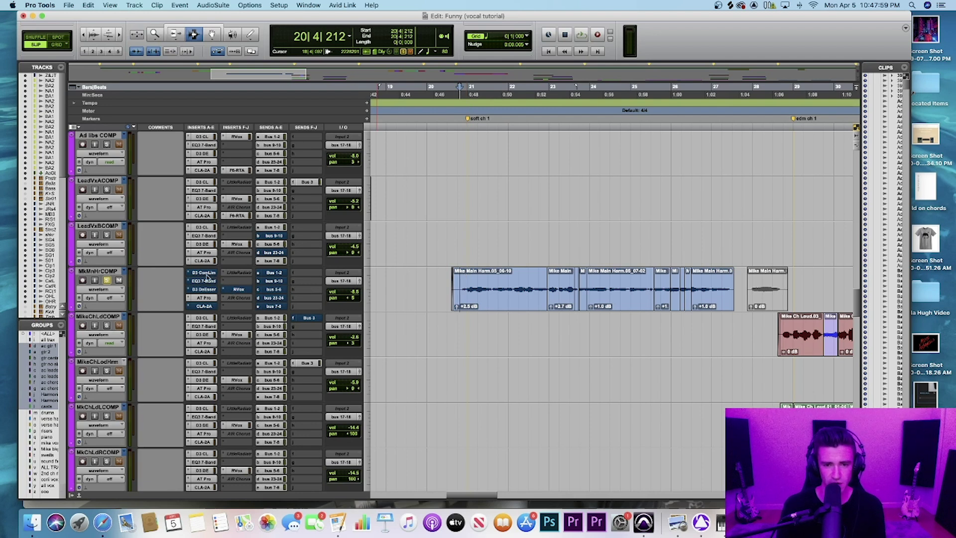
Re-enable the inserts and then the sends on MkMnHrCOMP, playing the main harmony after each change.
key("space")
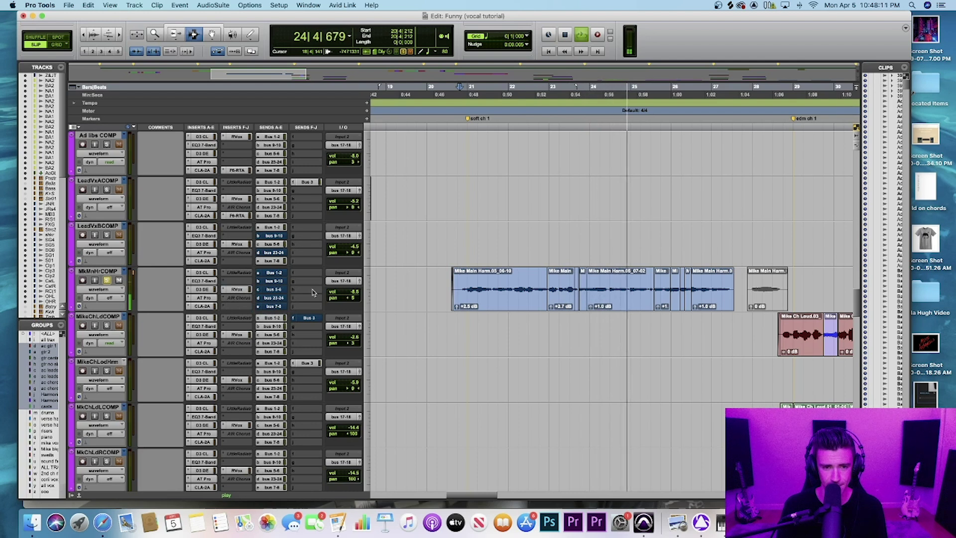
key("space")
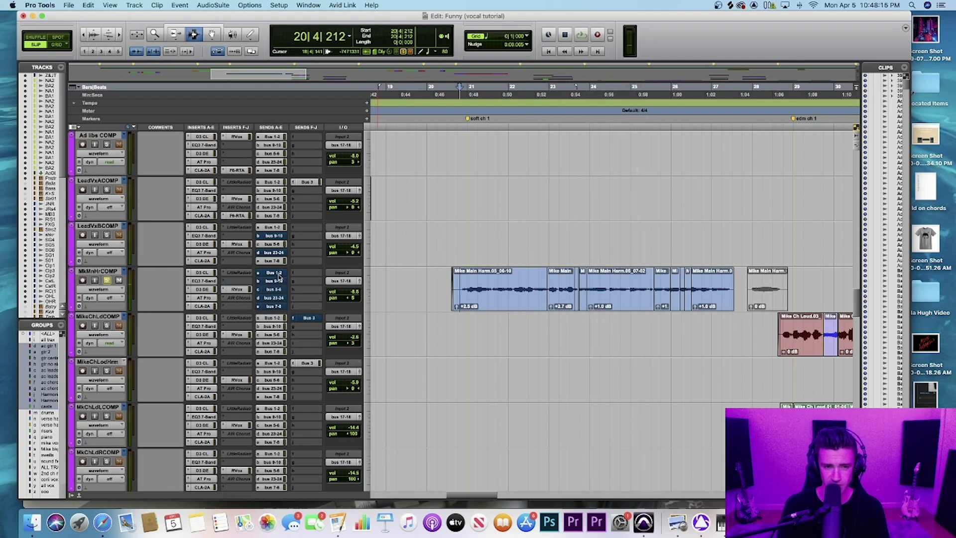
key("space")
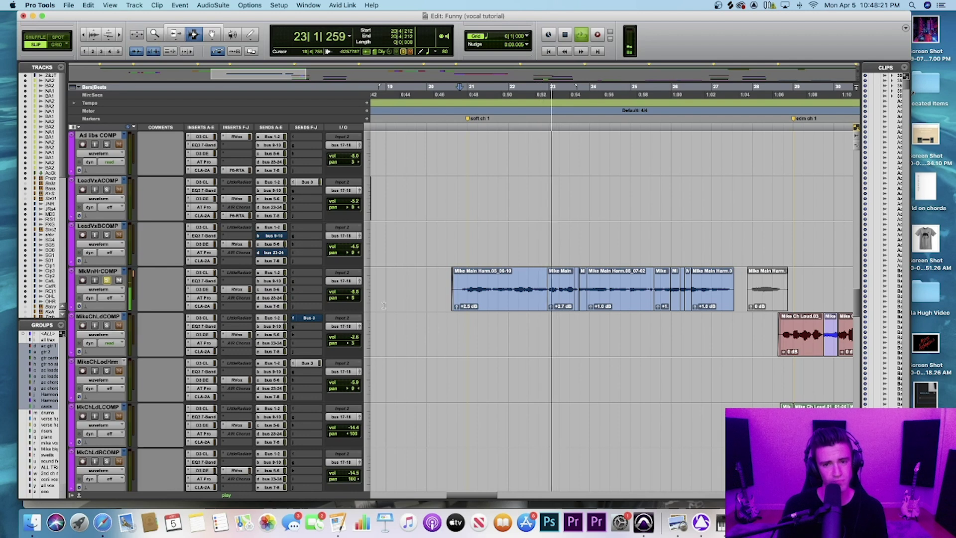
key("space")
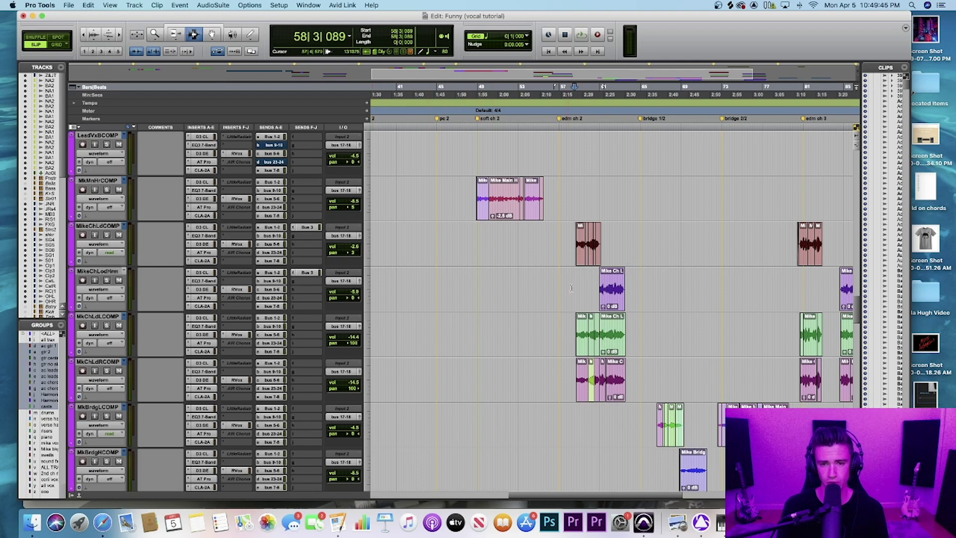
Zoom in on the loud chorus vocals in the edm ch 2 section and play them.
key("t")
scroll(583, 282, "right", 2)
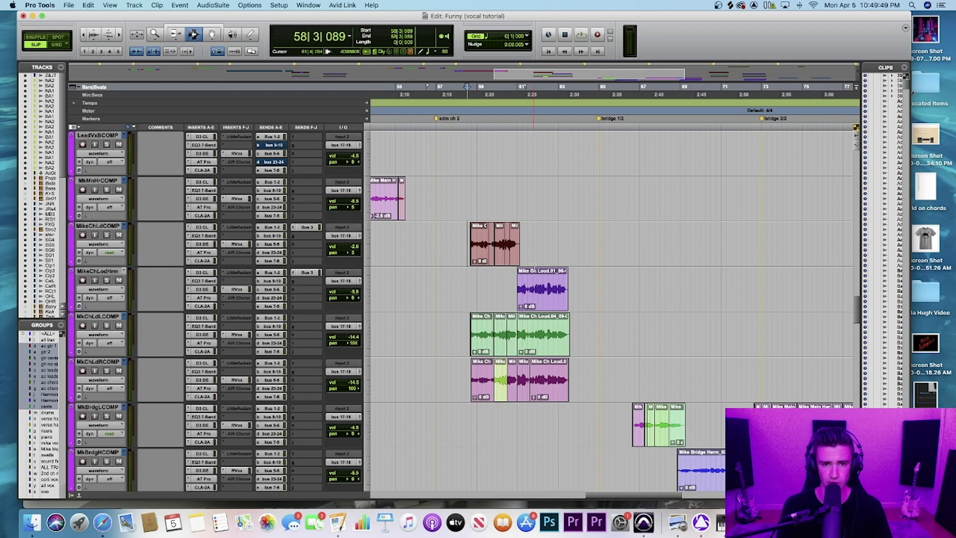
key("space")
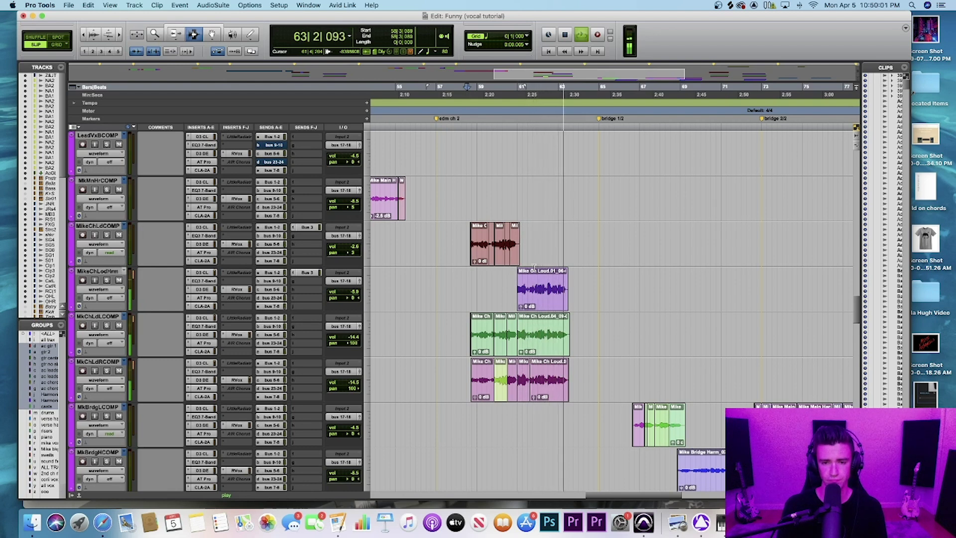
key("space")
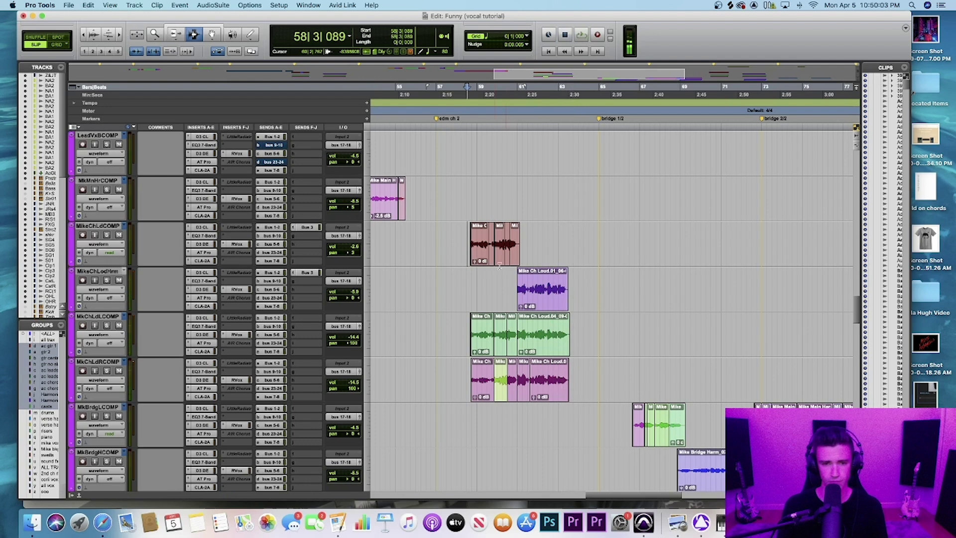
Place the playback start at the beginning of the edm ch 2 loud lead clips, solo MikeChLdCOMP and play it.
left_click(469, 243)
scroll(471, 293, "down", 10)
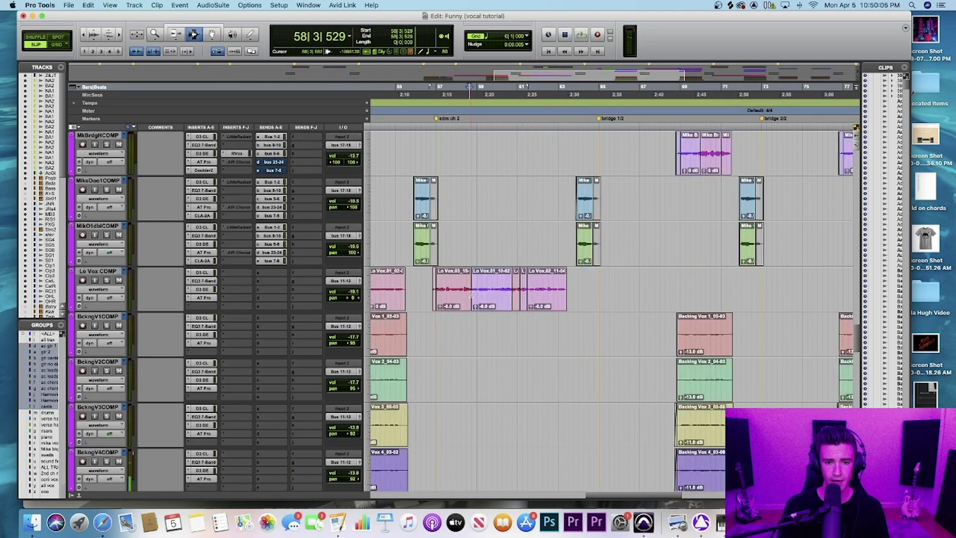
scroll(470, 294, "up", 5)
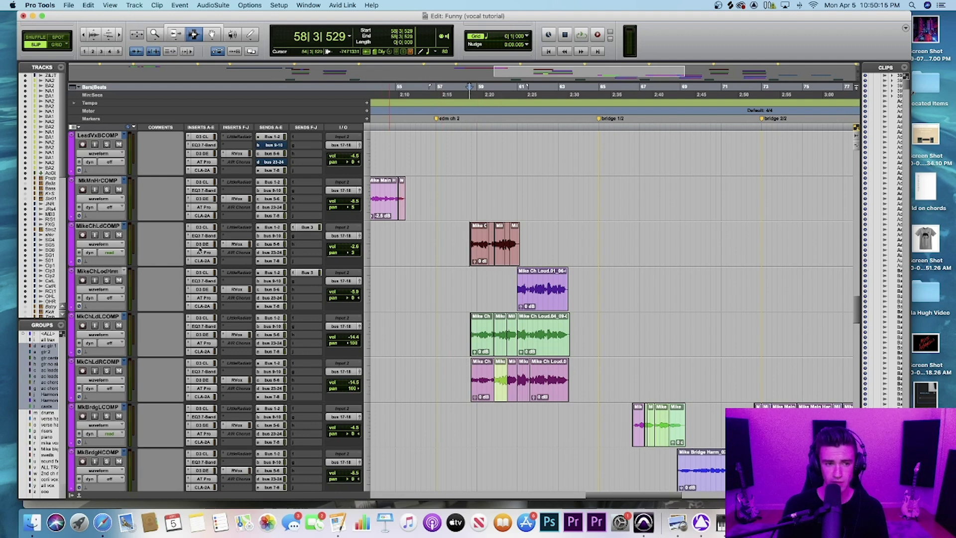
left_click(107, 235)
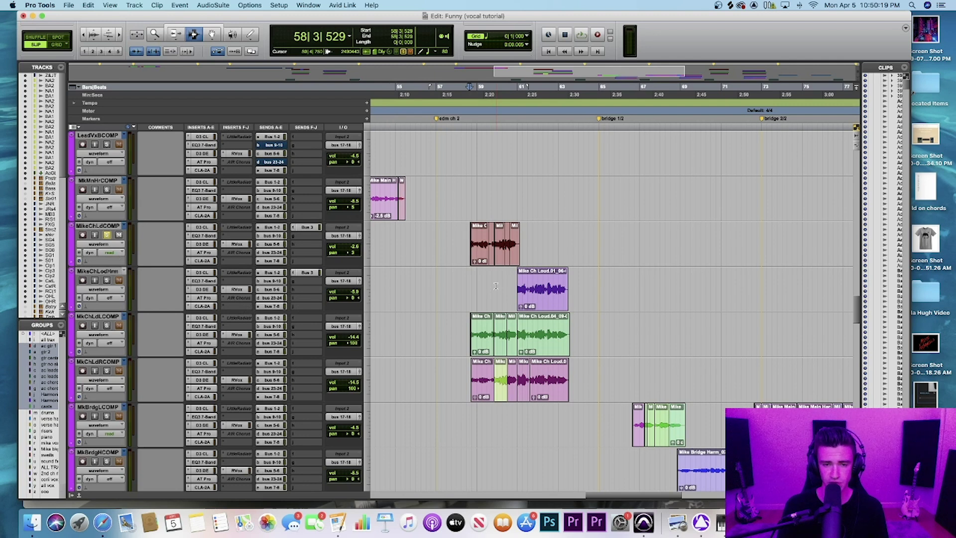
key("space")
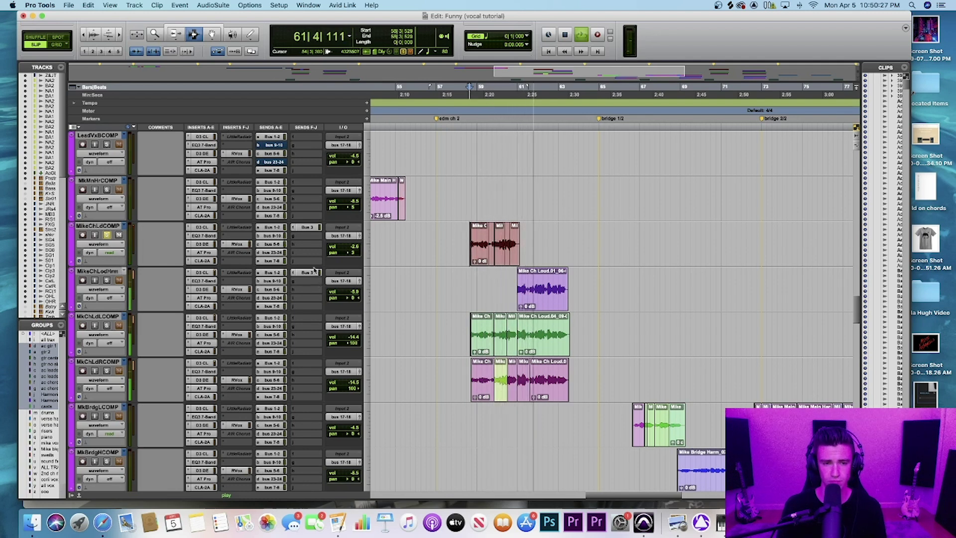
key("space")
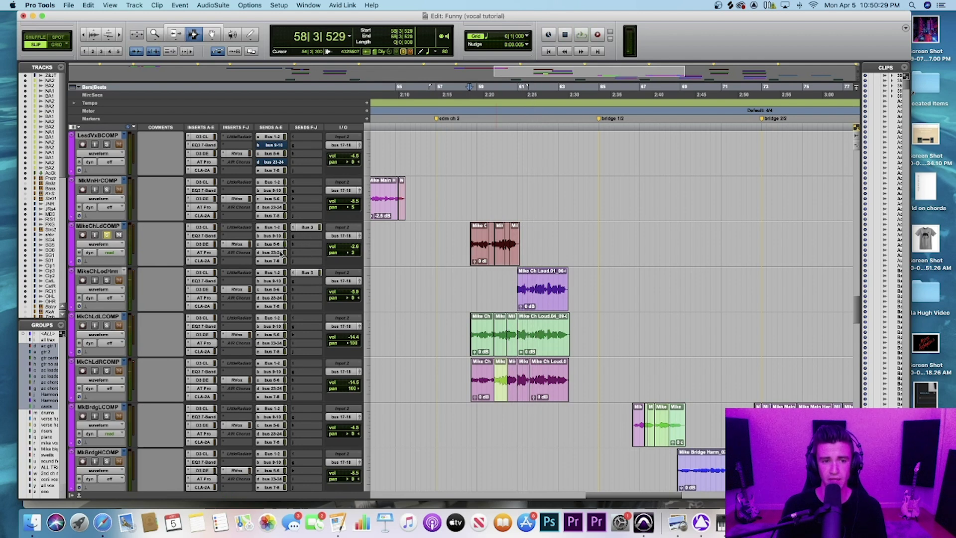
Examine the Bus 3 send on MikeChLdCOMP, close its window and unsolo the track.
left_click(309, 227)
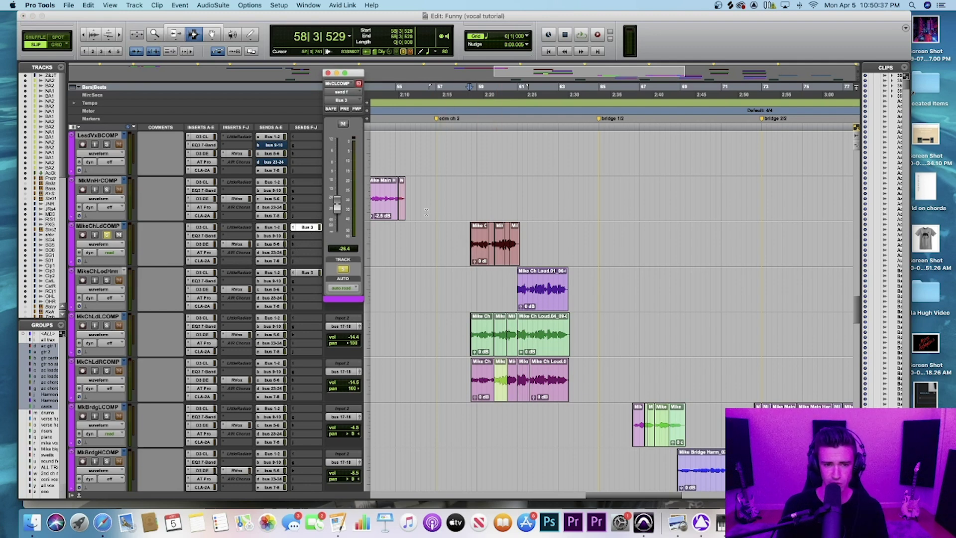
left_click(327, 73)
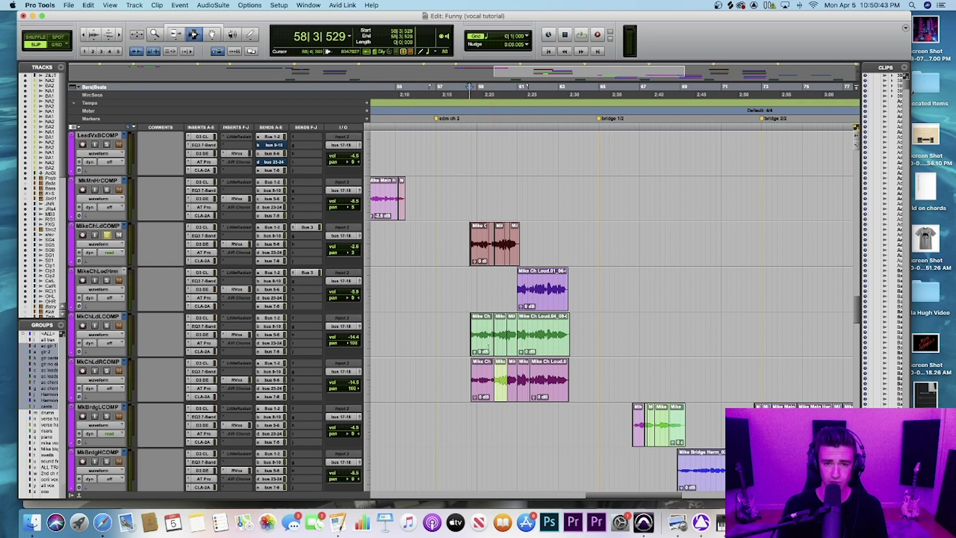
left_click(109, 236)
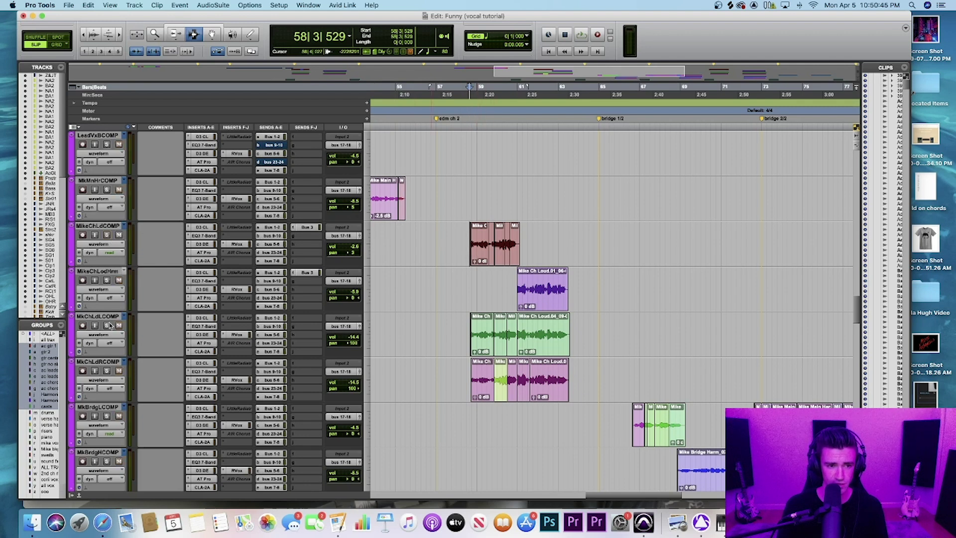
Solo the chorus doubles MkChLdLCOMP and MkChLdRCOMP and play them together.
left_click(107, 326)
key("space")
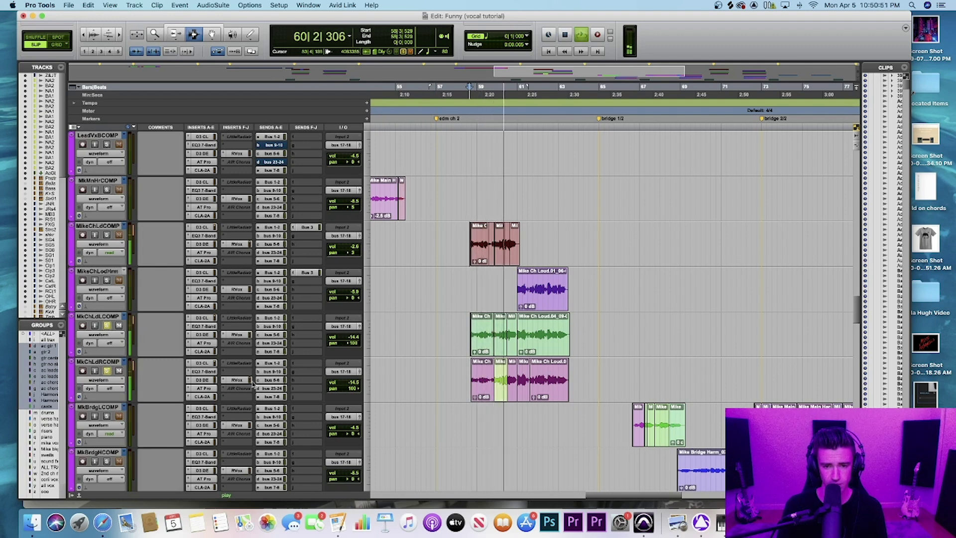
key("space")
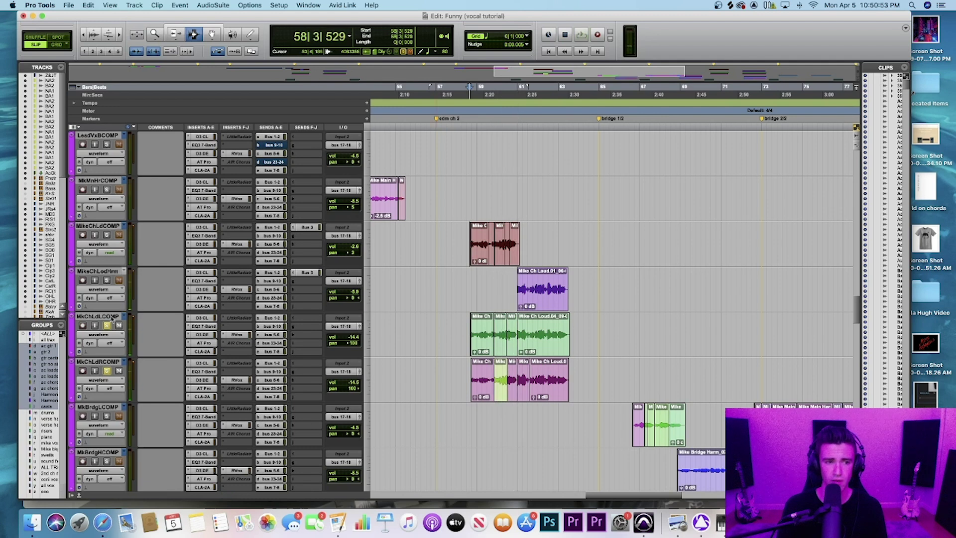
Solo the loud chorus lead, its harmony and both panned doubles, and play the stack together.
left_click(108, 371)
left_click(106, 234)
key("space")
left_click(106, 325)
left_click(106, 371)
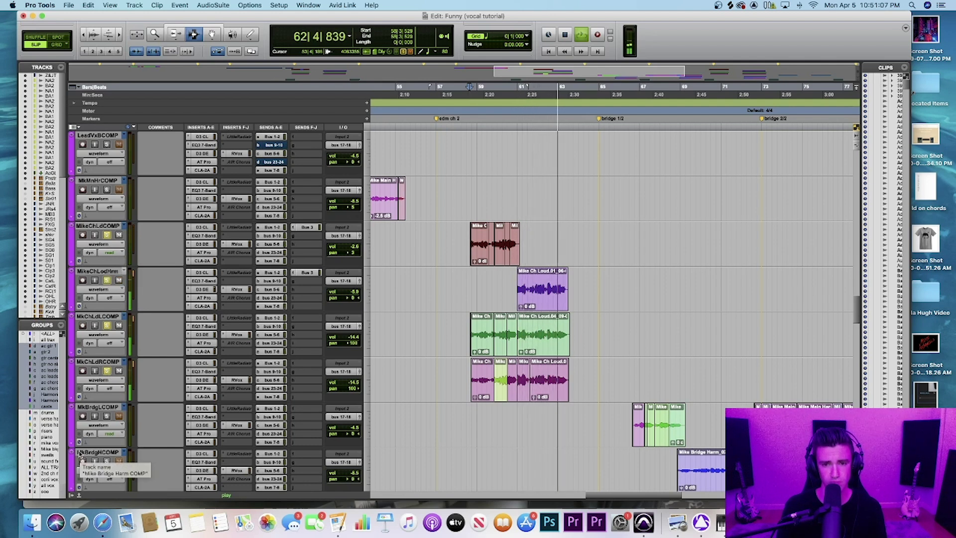
key("space")
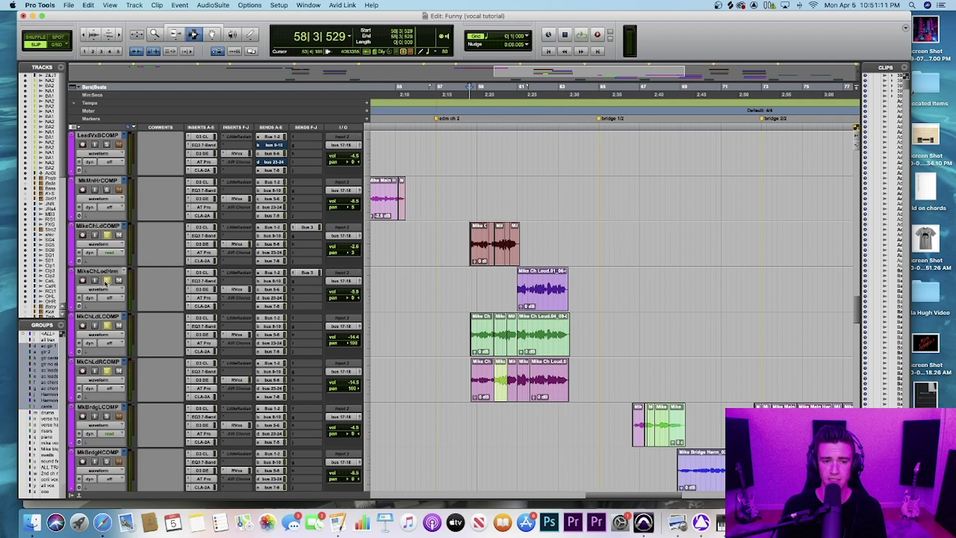
Examine the bus 7-8 send on the MikeChLodHrm track and close its window.
left_click(267, 306)
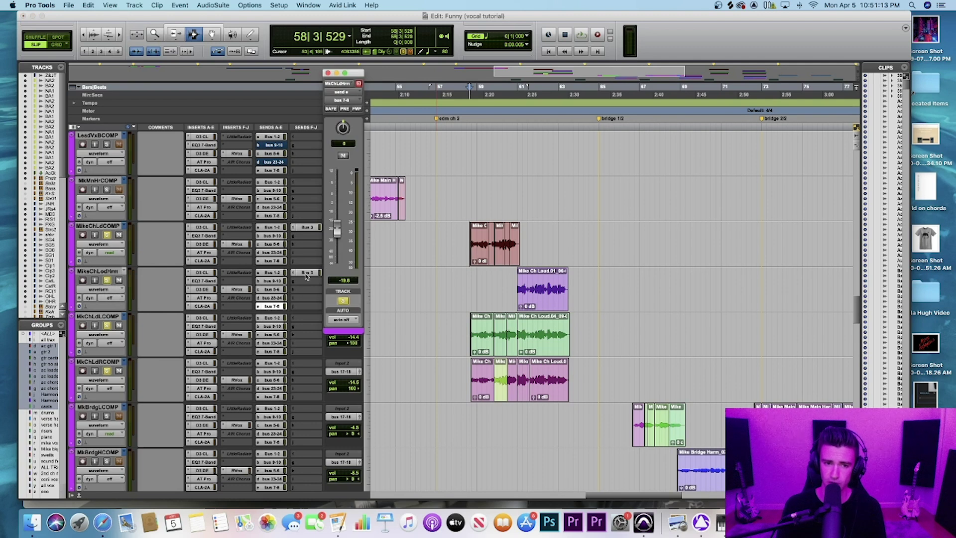
left_click(328, 73)
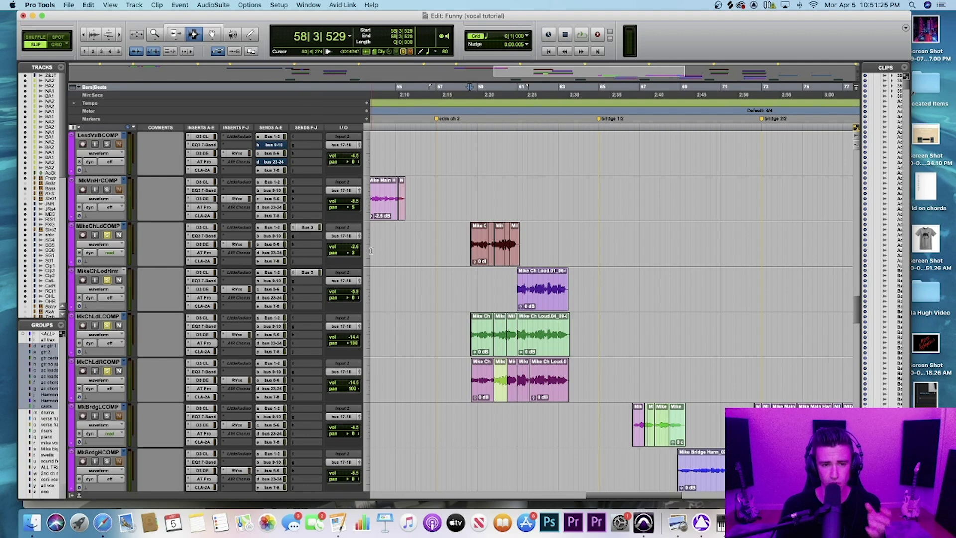
left_click(469, 320)
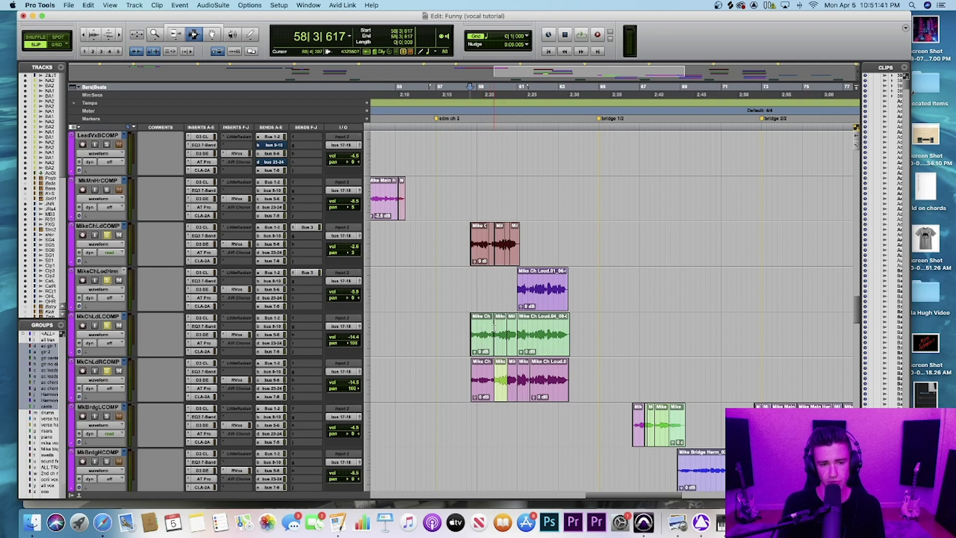
Place the playback start at 58|2|168 in edm ch 2, solo Lo Vox COMP and play it.
scroll(477, 327, "down", 10)
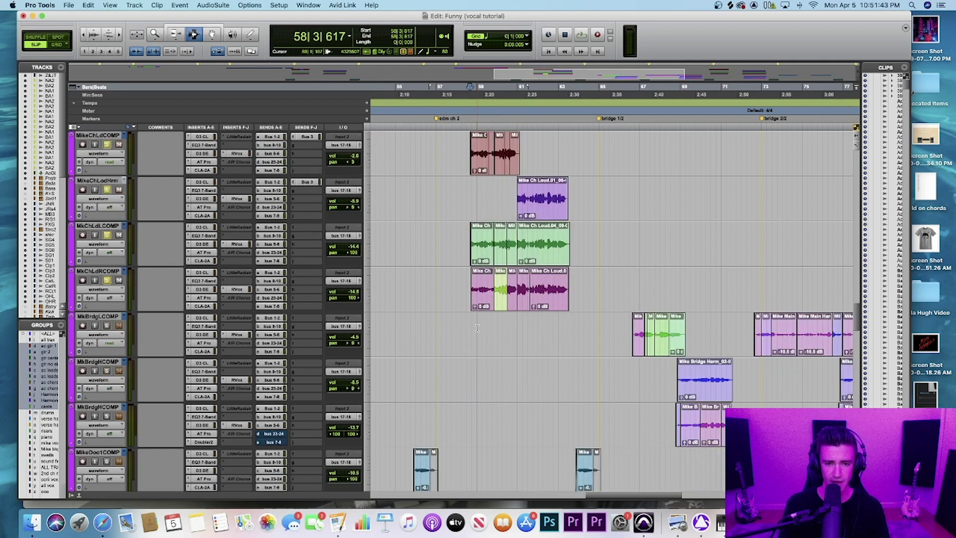
scroll(477, 327, "down", 2)
left_click(431, 285)
left_click(461, 281)
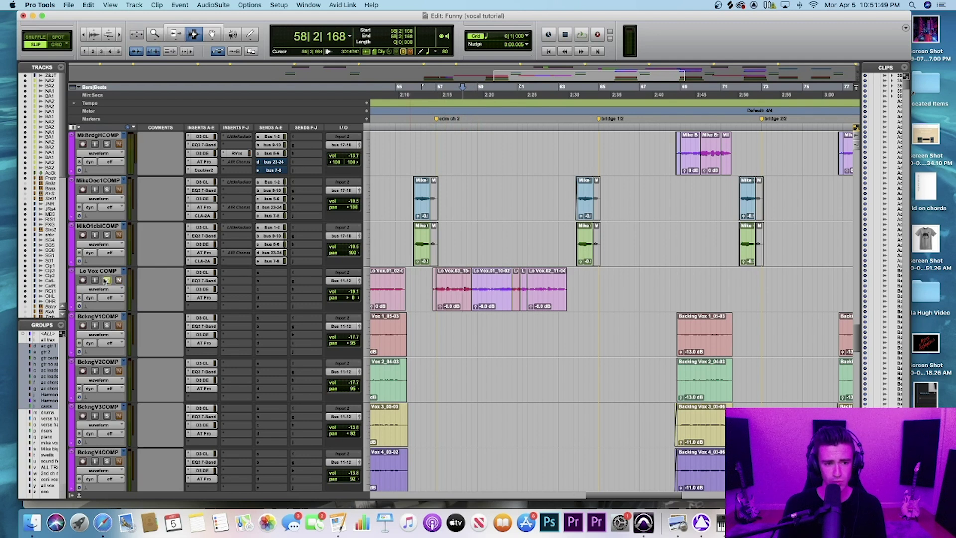
key("space")
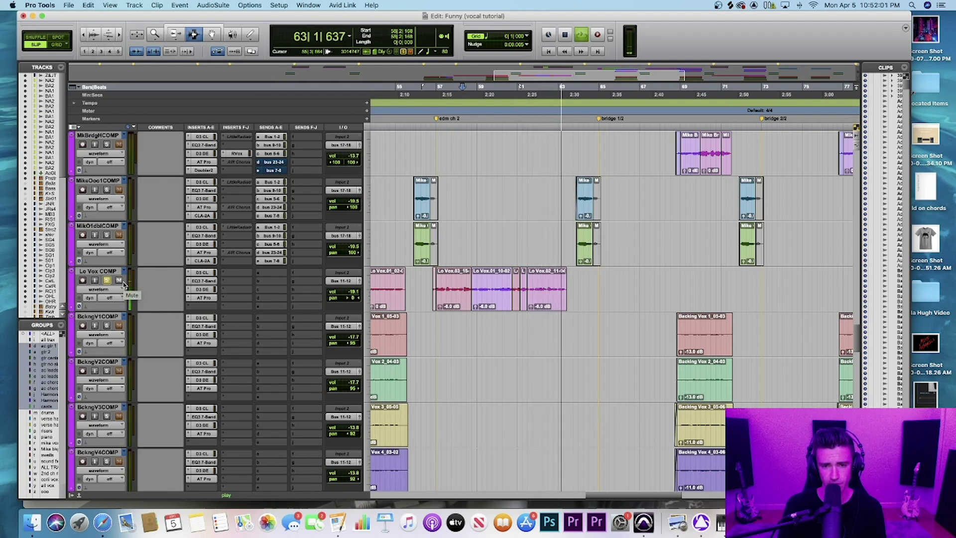
key("space")
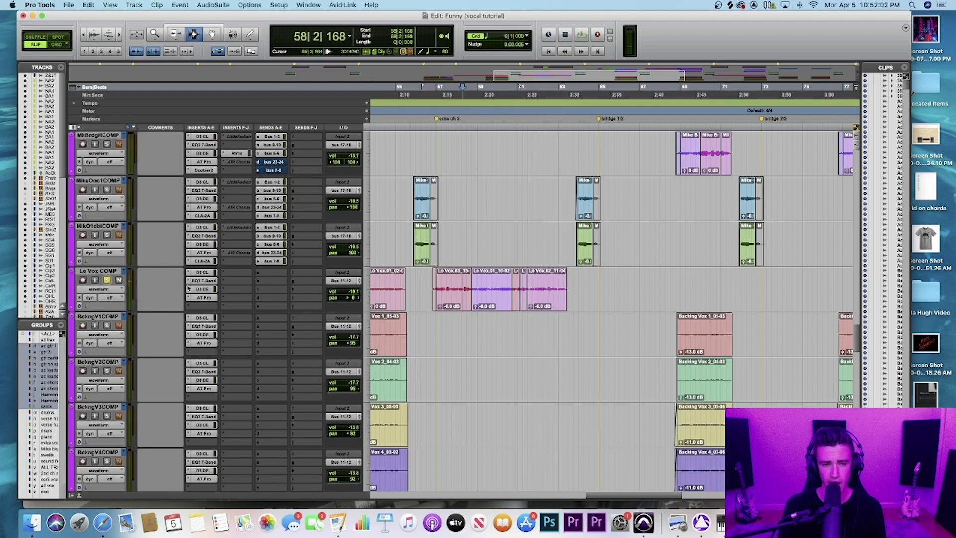
Examine the EQ3 7-Band settings on Lo Vox COMP, close the plug-in and unsolo the track.
left_click(214, 282)
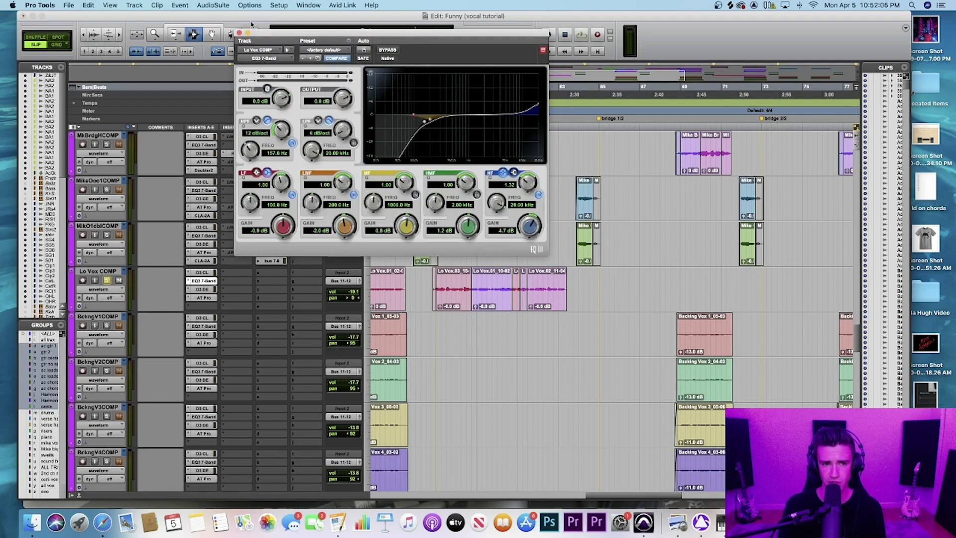
left_click(239, 33)
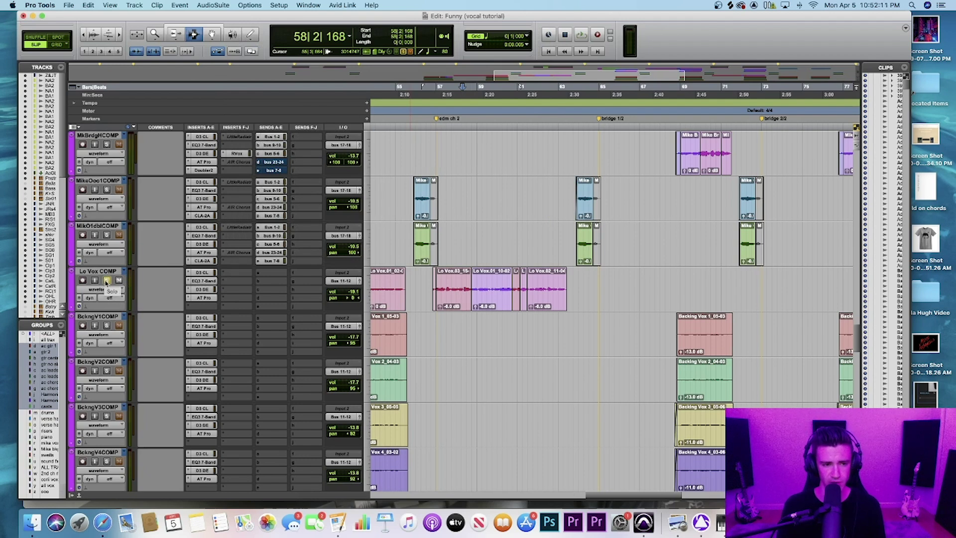
Solo MikeChLdCOMP, MikeChLodHrm, MkChLdLCOMP and MkChLdRCOMP and play them together from 58|2|168.
scroll(124, 292, "up", 5)
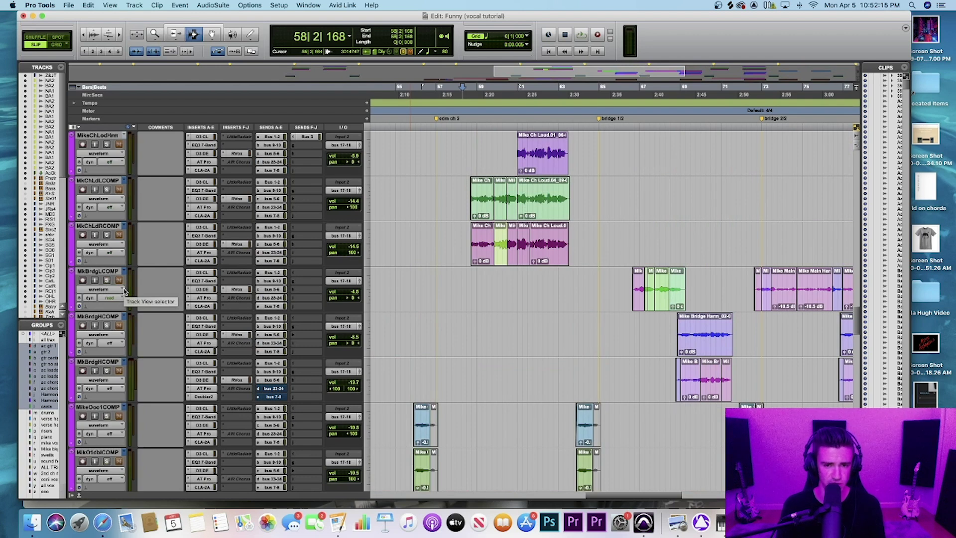
scroll(443, 295, "up", 2)
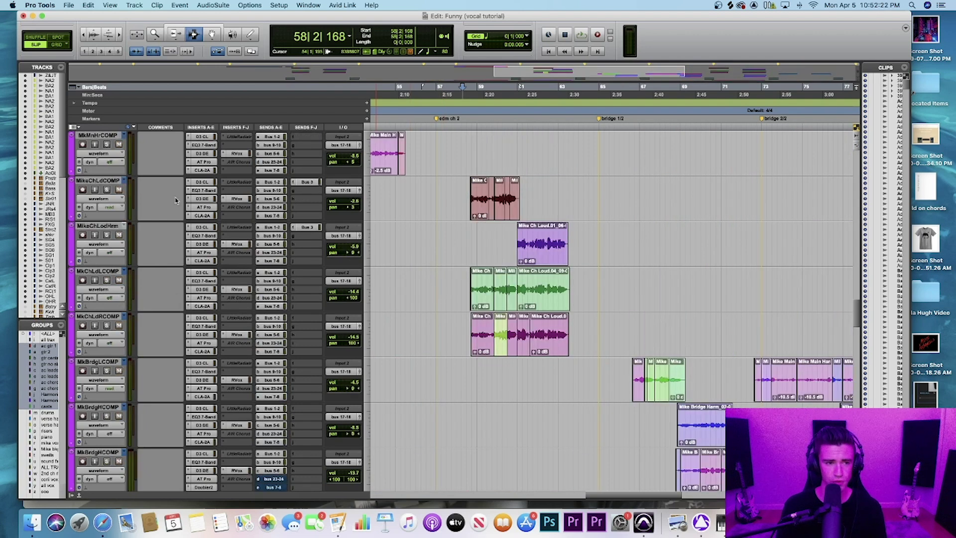
left_click(106, 189)
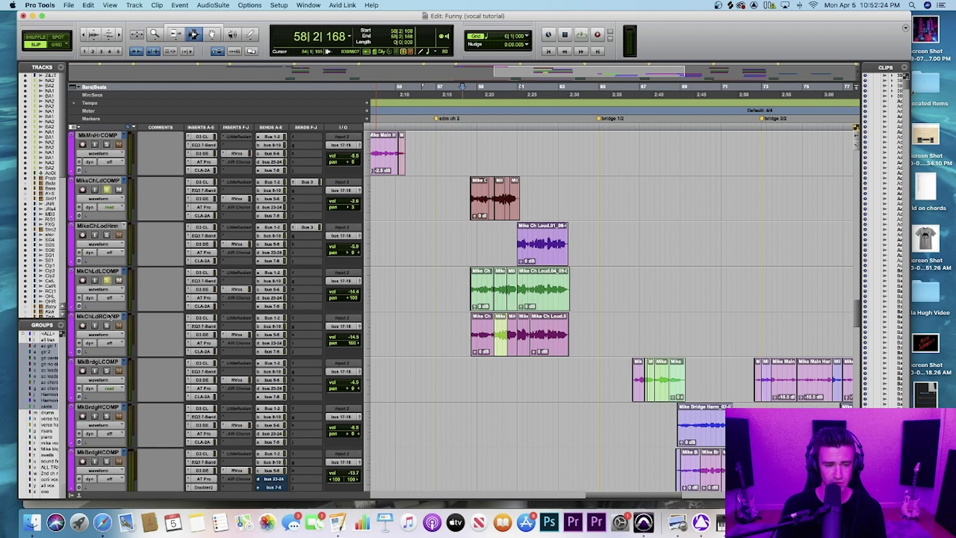
scroll(505, 333, "down", 6)
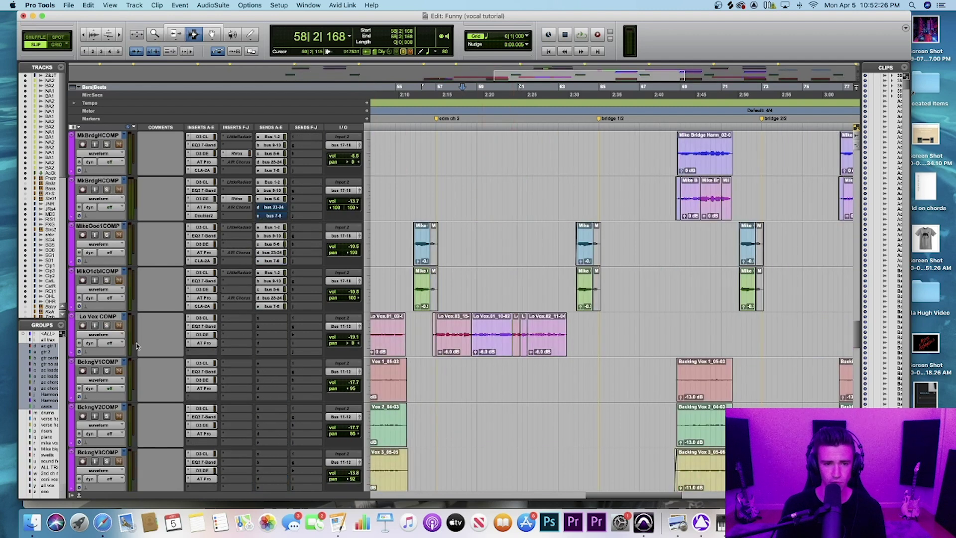
scroll(129, 215, "up", 5)
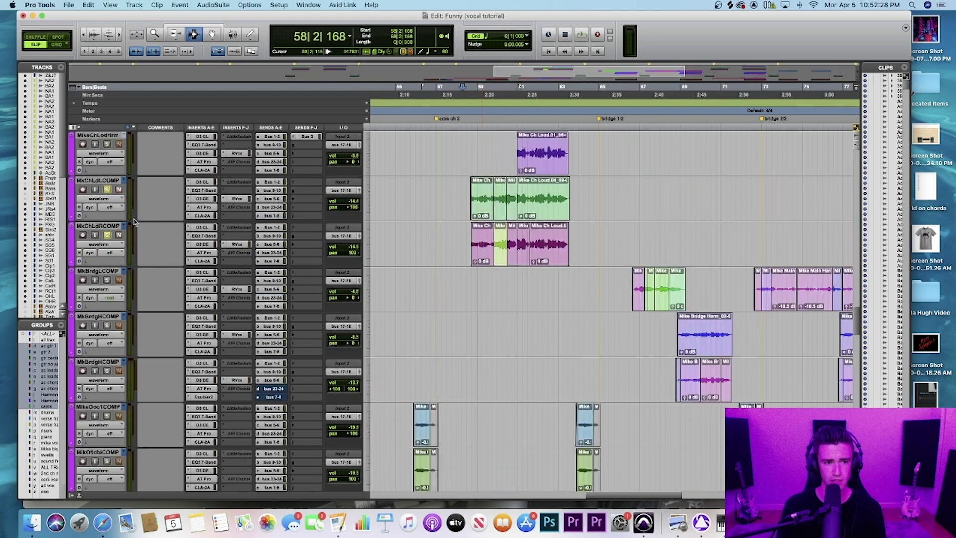
key("space")
Solo the CORii loud lead, its two doubles and both harmonies, play them from 58|2|168, and clear the solos.
scroll(400, 270, "down", 1)
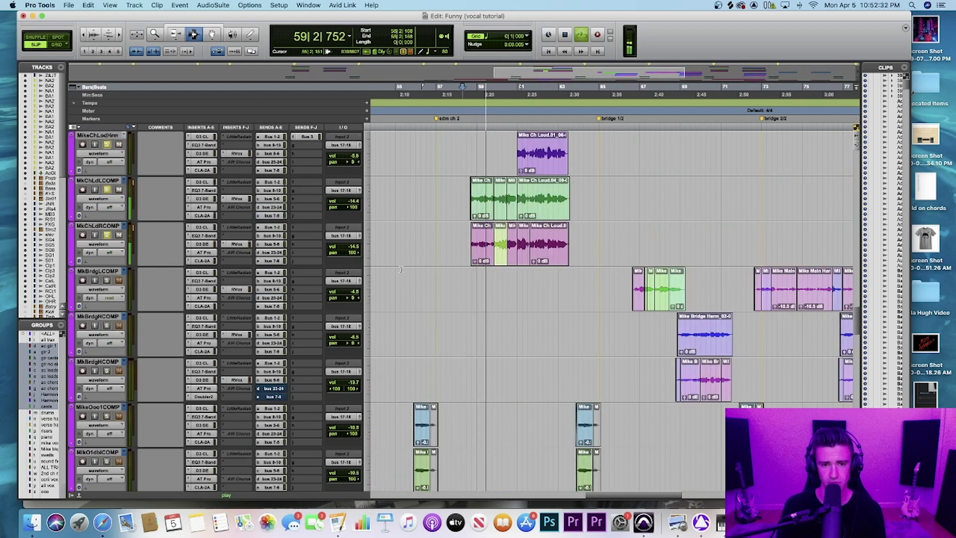
scroll(493, 302, "down", 5)
scroll(493, 302, "down", 5)
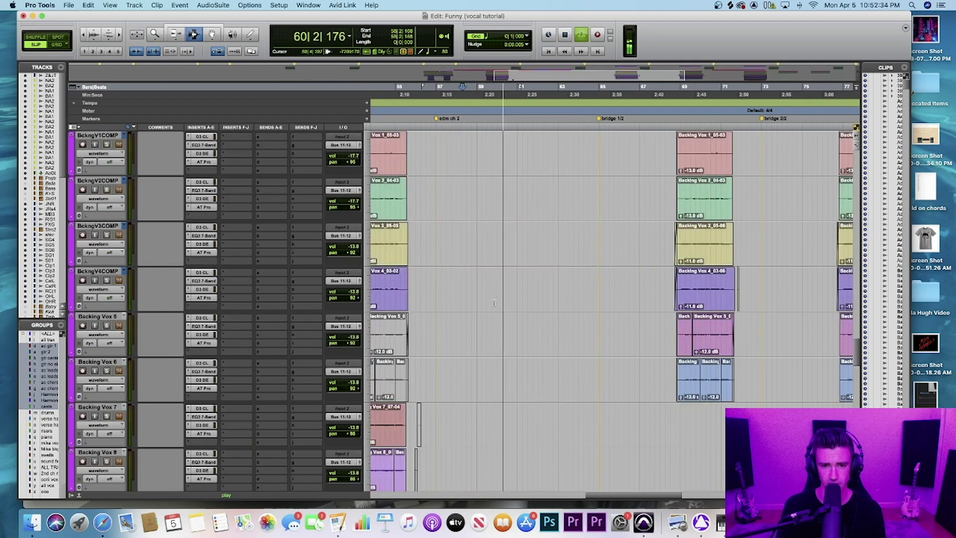
scroll(493, 303, "down", 5)
scroll(493, 303, "down", 4)
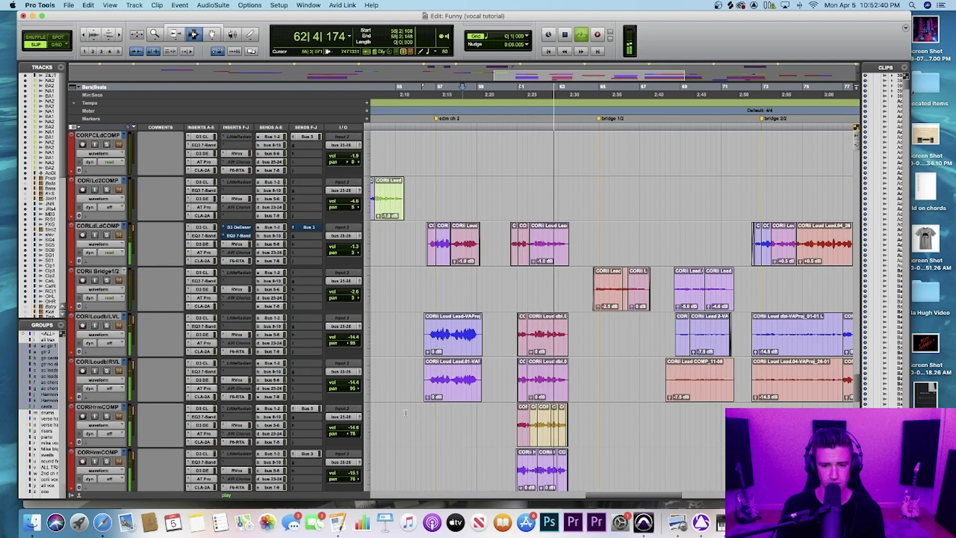
key("space")
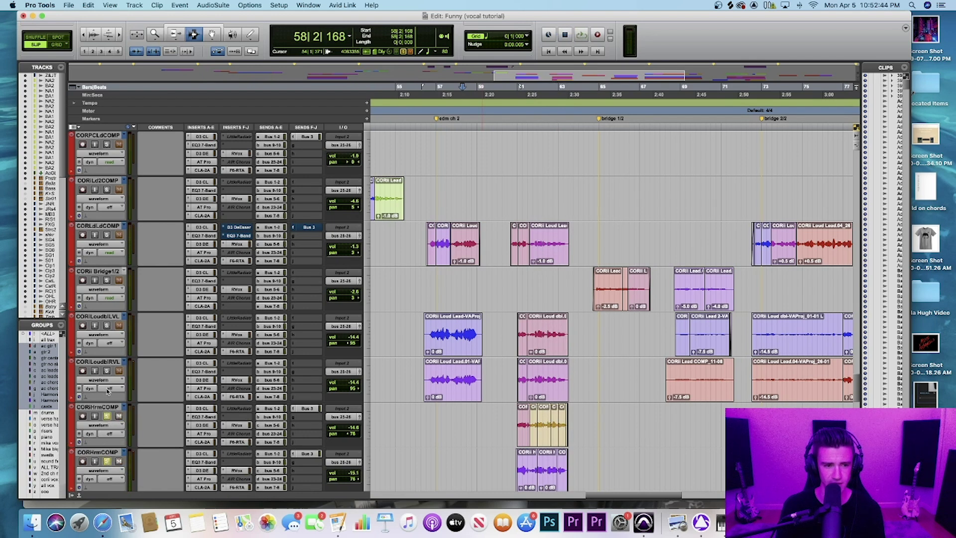
left_click(106, 234)
key("space")
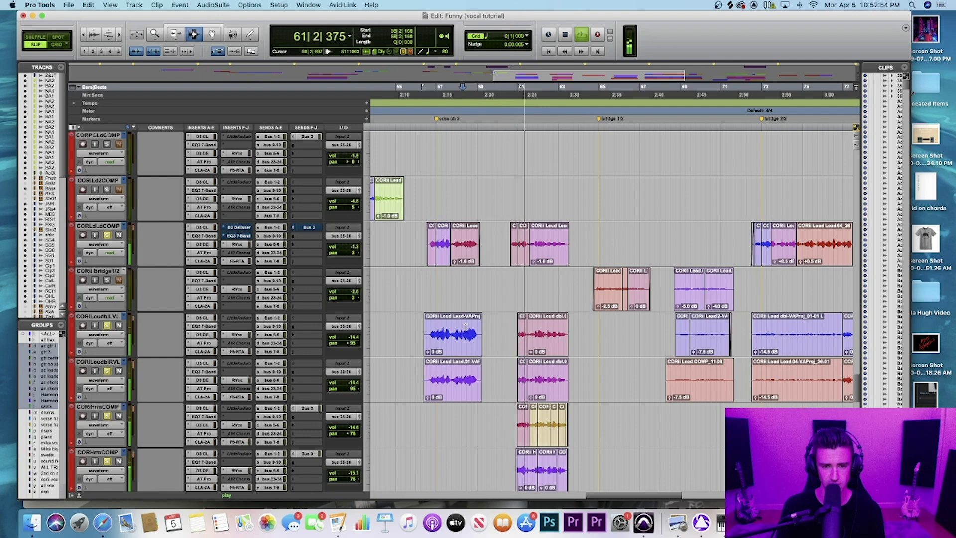
scroll(465, 326, "left", 1)
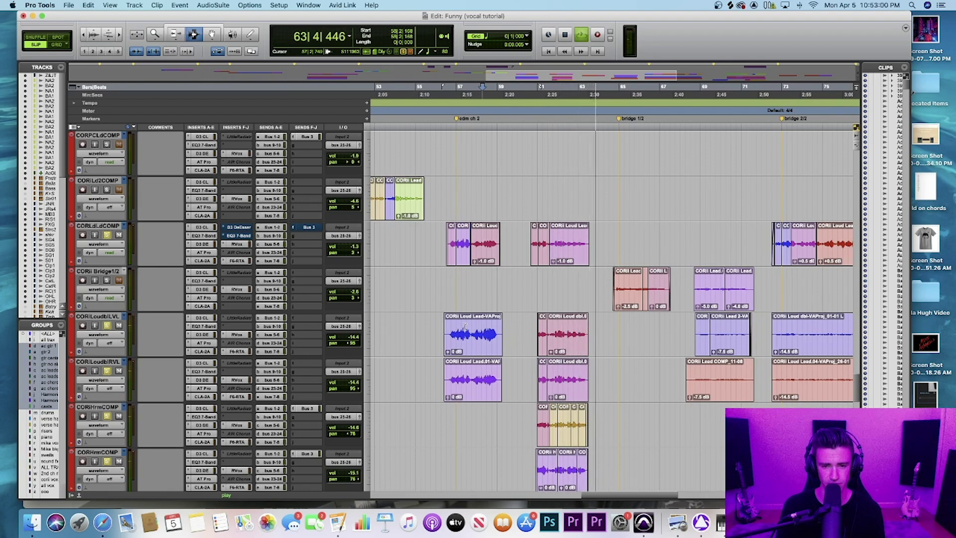
key("space")
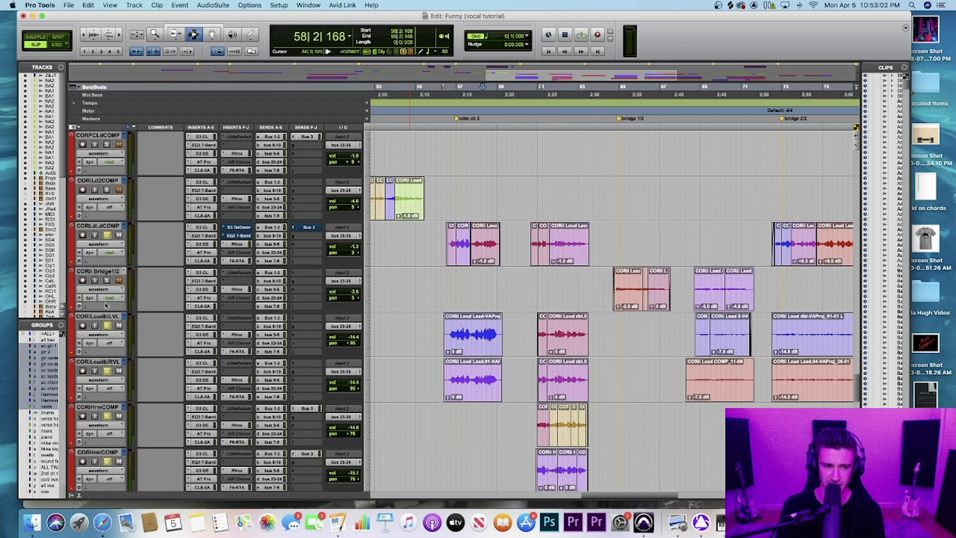
left_click(107, 325)
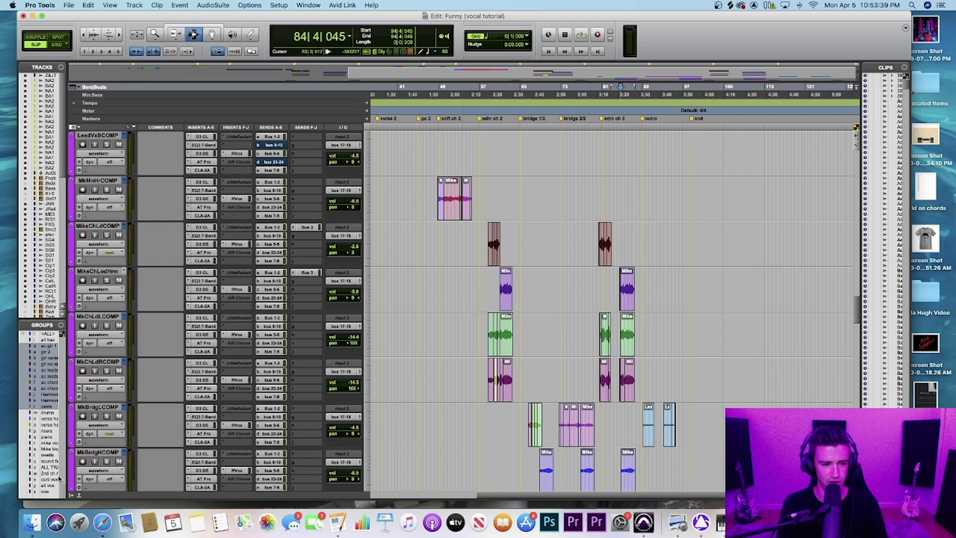
Select the all vox group, solo all its tracks and play edm ch 3 from 84|4|045.
left_click(53, 485)
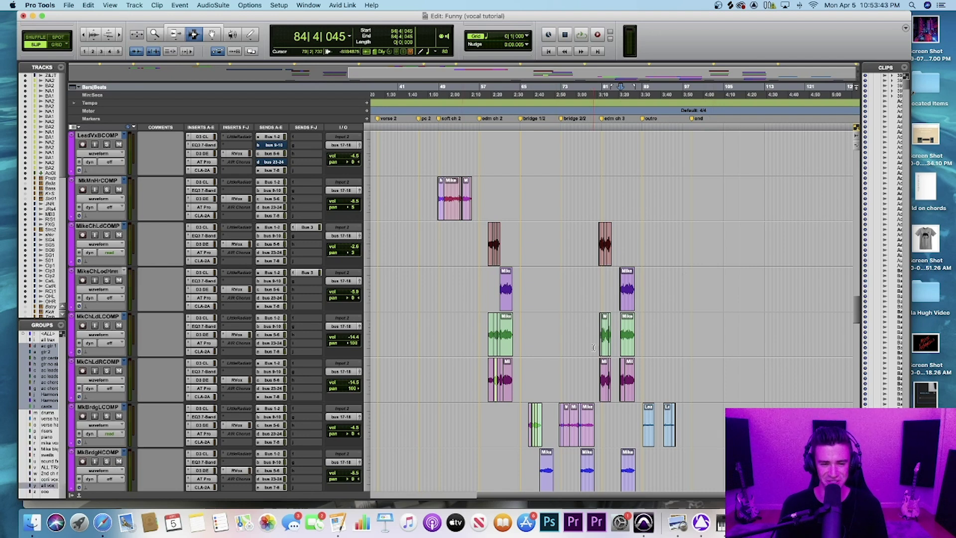
scroll(586, 340, "up", 3)
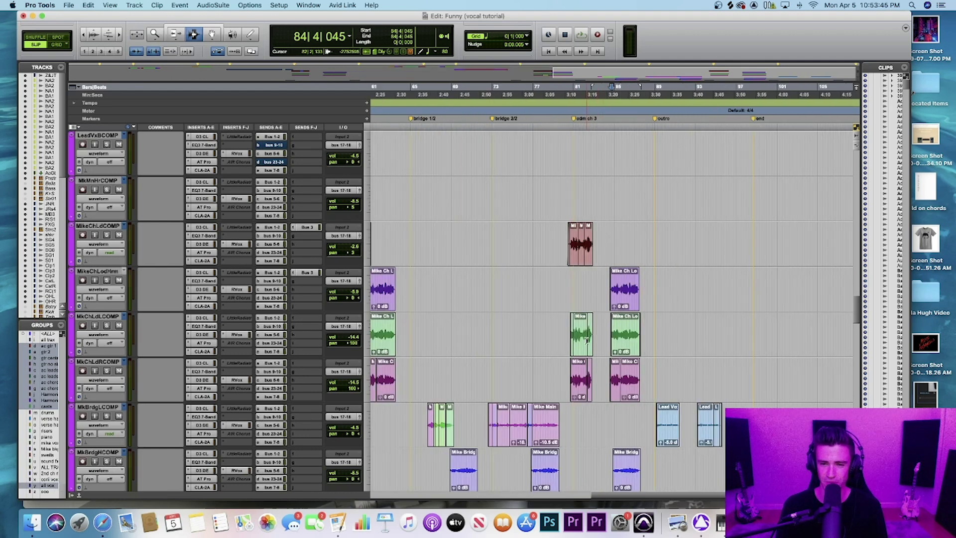
scroll(587, 340, "right", 3)
key("shift+s")
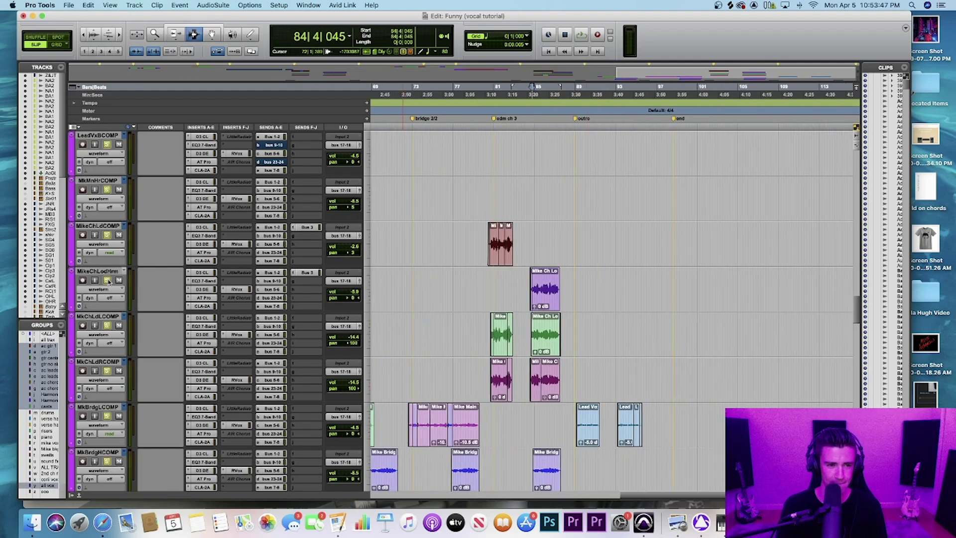
key("space")
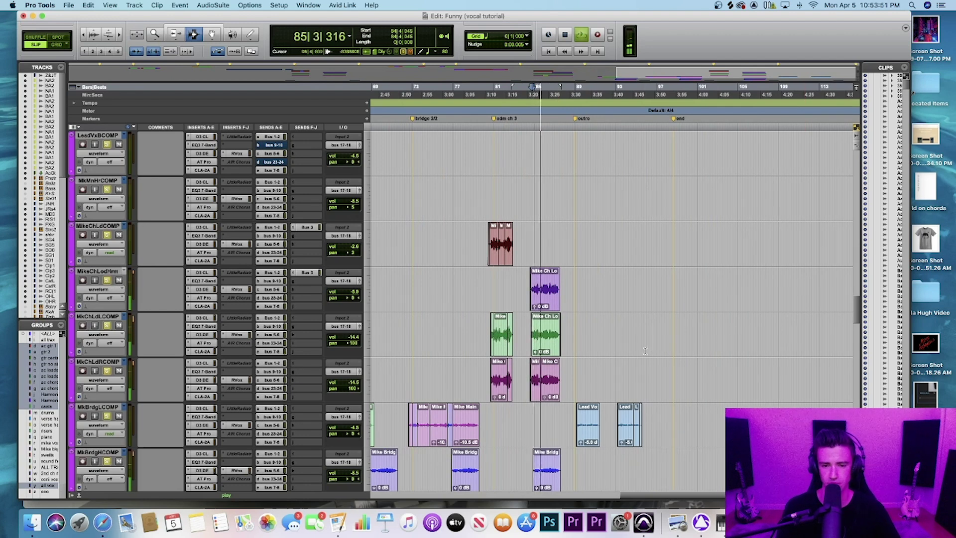
Examine the stacked backing, lead, harmony and double clips at the end of edm ch 3 across all vocal tracks, stopping playback.
scroll(644, 351, "down", 7)
scroll(644, 351, "down", 6)
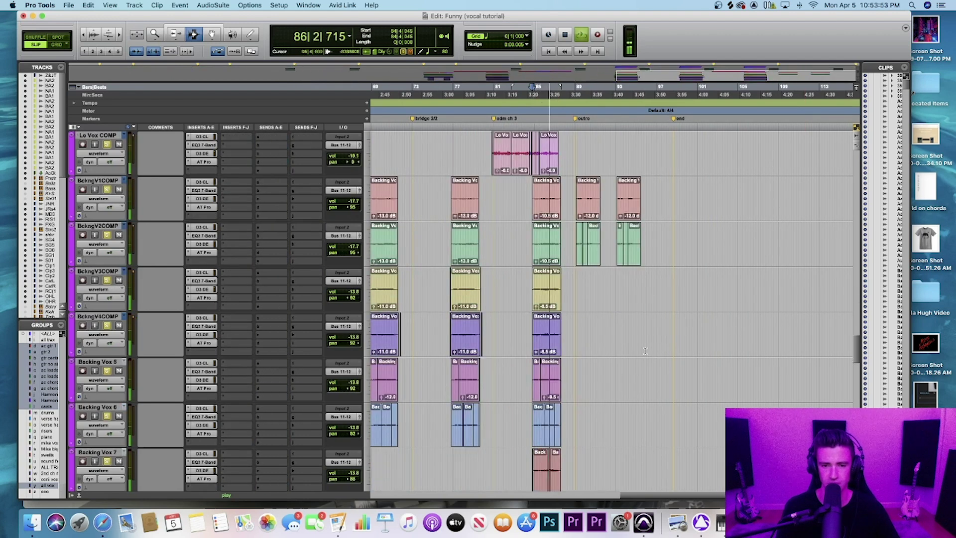
scroll(644, 351, "down", 8)
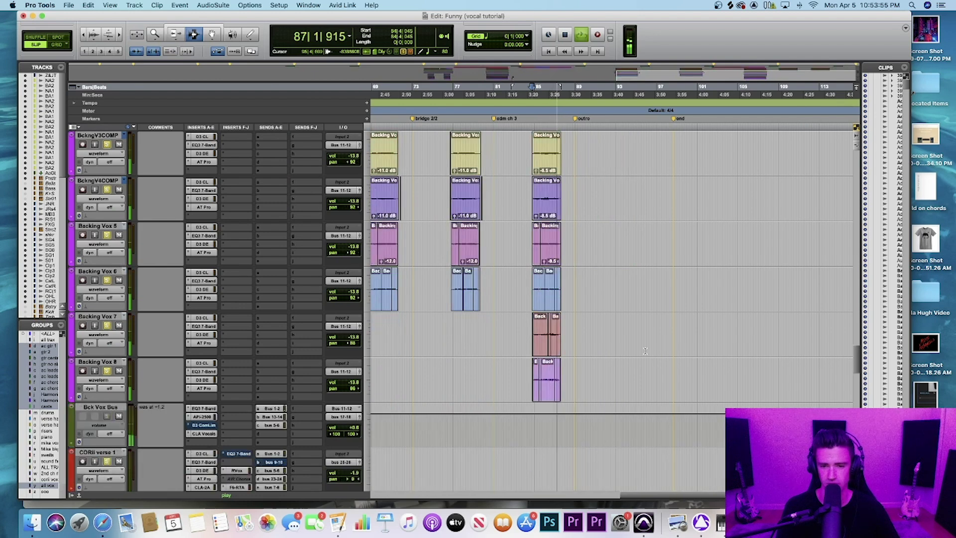
scroll(644, 351, "right", 3)
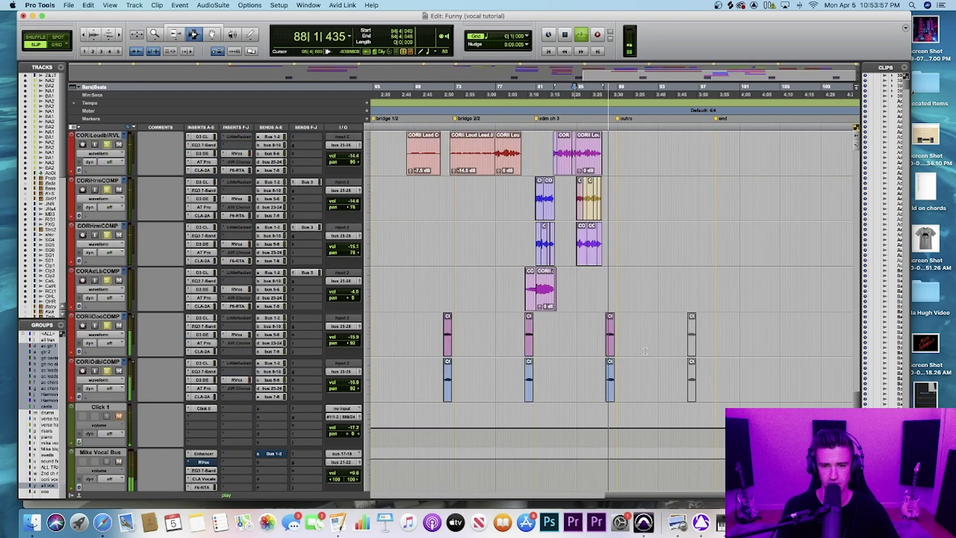
key("space")
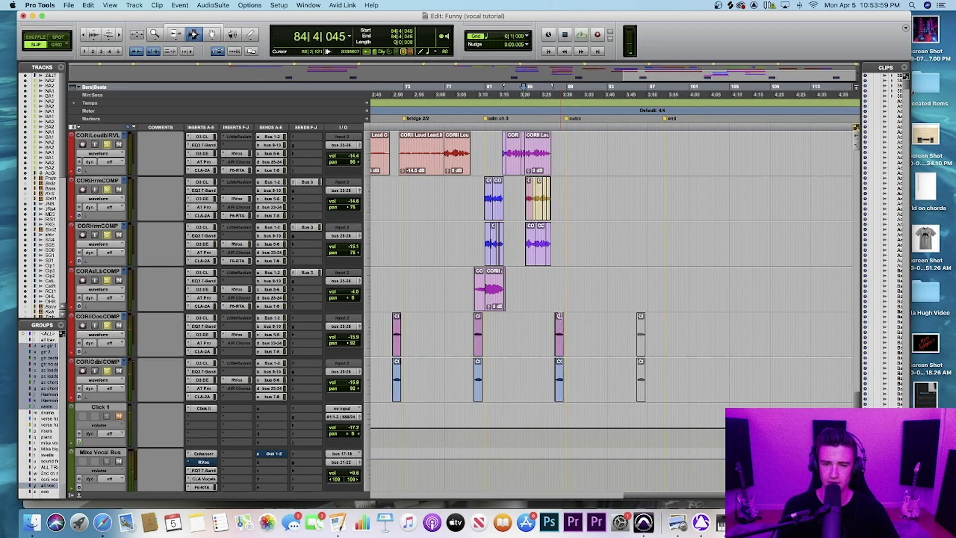
scroll(563, 318, "up", 3)
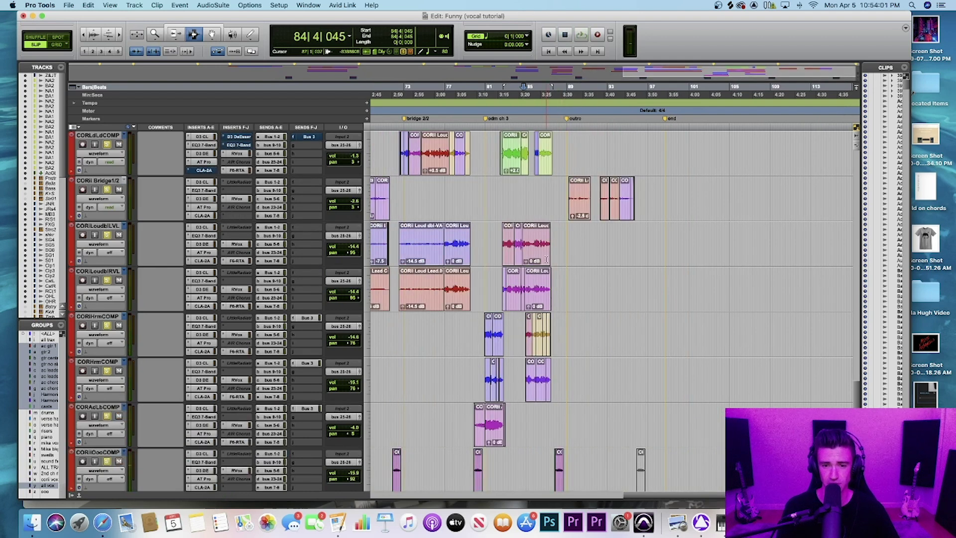
scroll(546, 269, "up", 10)
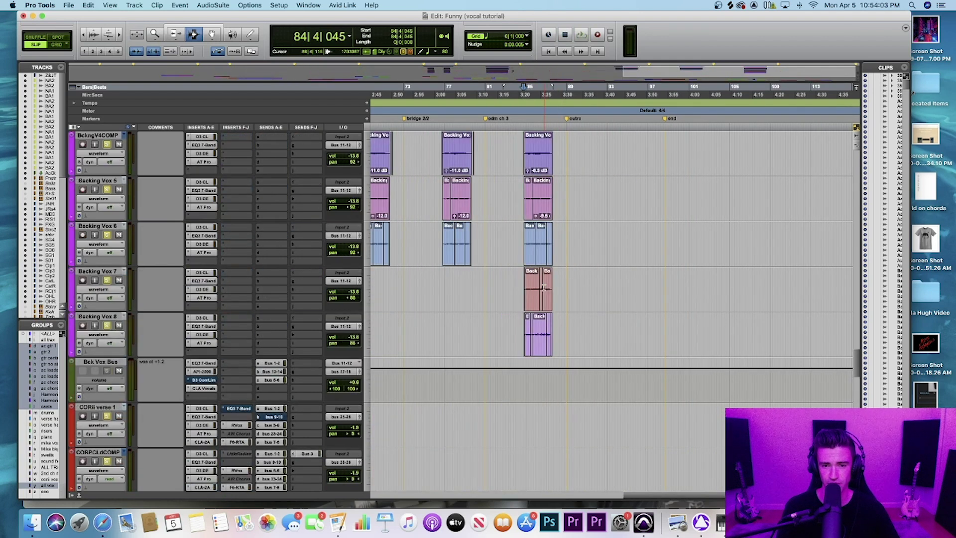
scroll(544, 291, "up", 1)
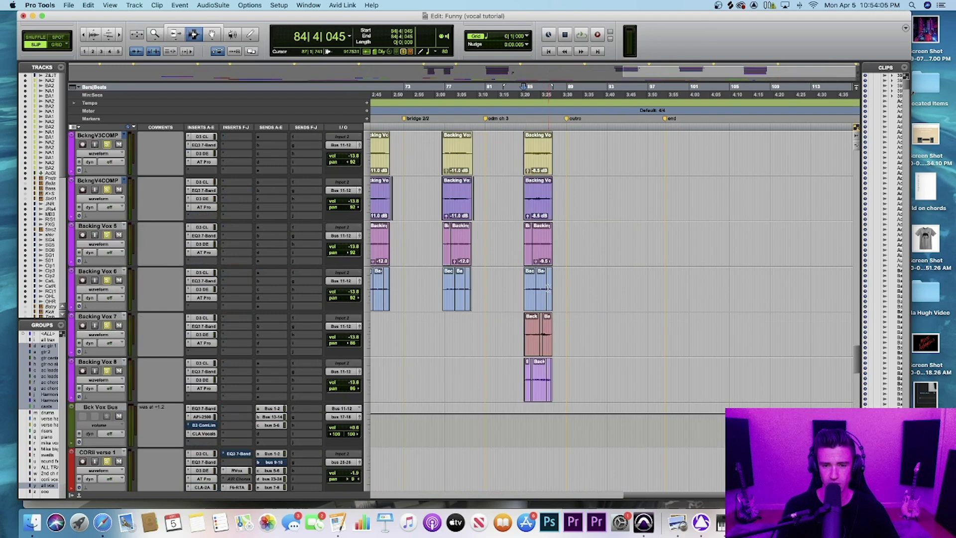
scroll(547, 288, "up", 3)
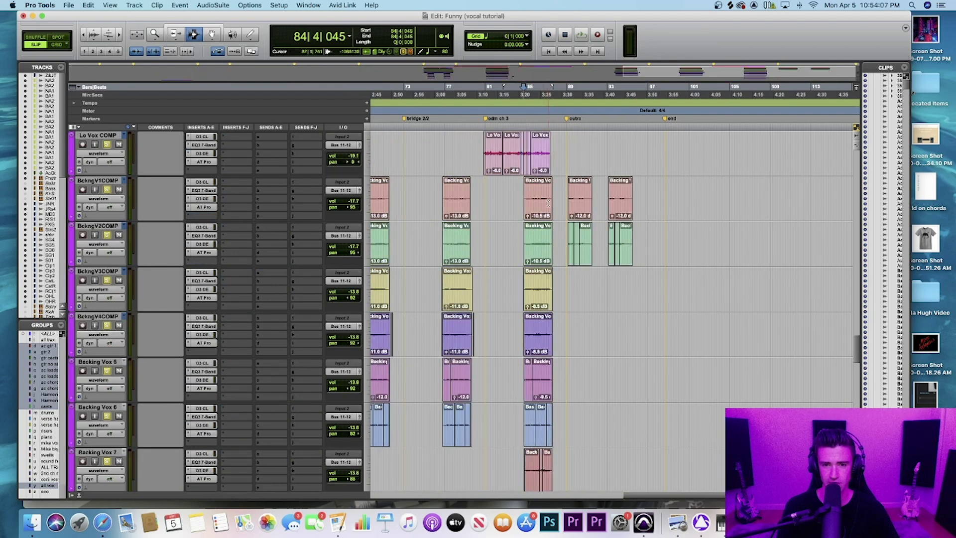
scroll(548, 203, "up", 4)
scroll(540, 206, "up", 3)
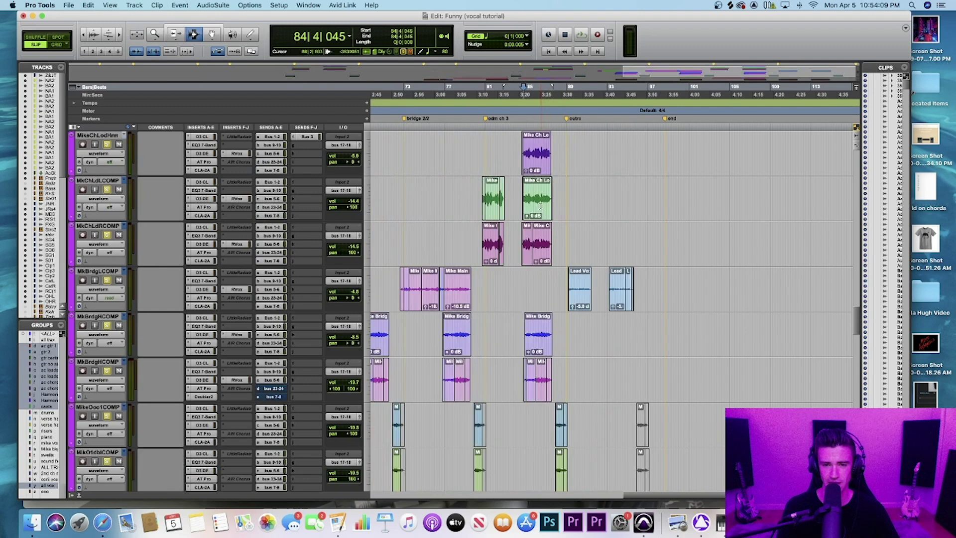
Review the stacked vocal clips at the end of edm ch 3 and play the full vocal stack from 84|4|045.
scroll(541, 206, "up", 1)
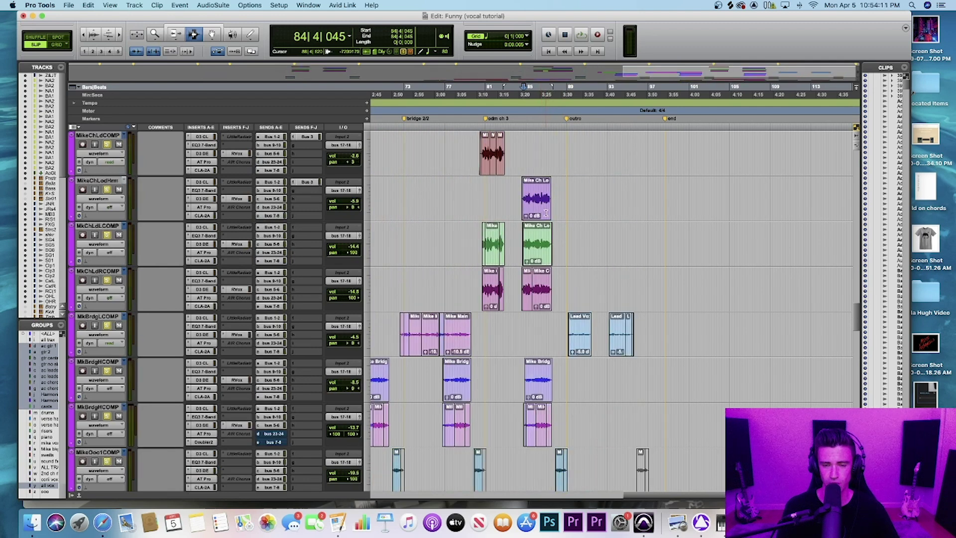
scroll(545, 213, "down", 5)
scroll(546, 213, "up", 5)
scroll(546, 213, "down", 2)
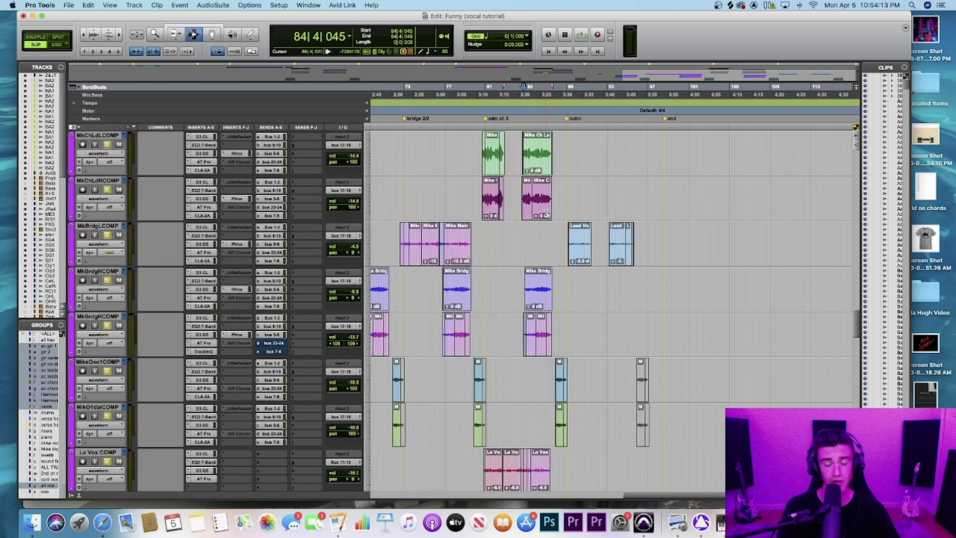
scroll(545, 298, "down", 10)
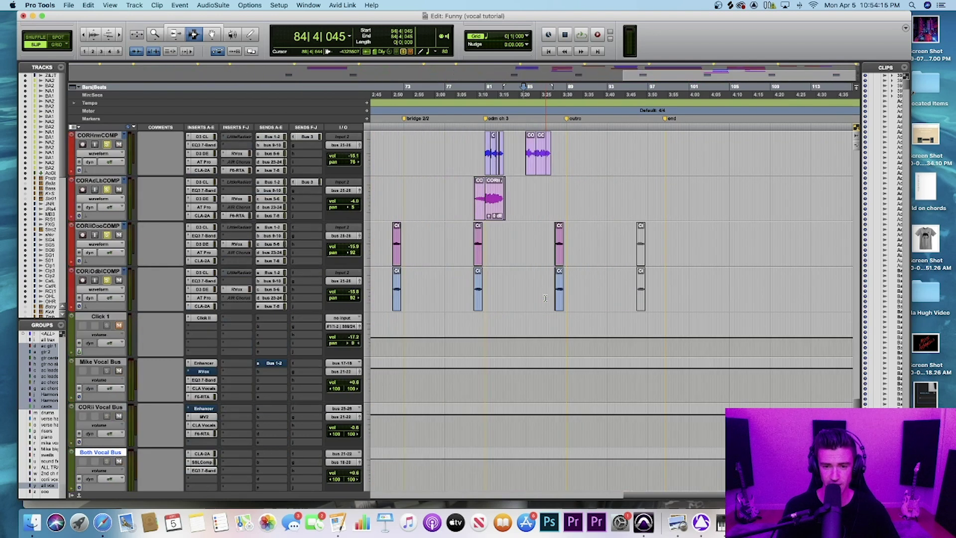
scroll(545, 298, "up", 1)
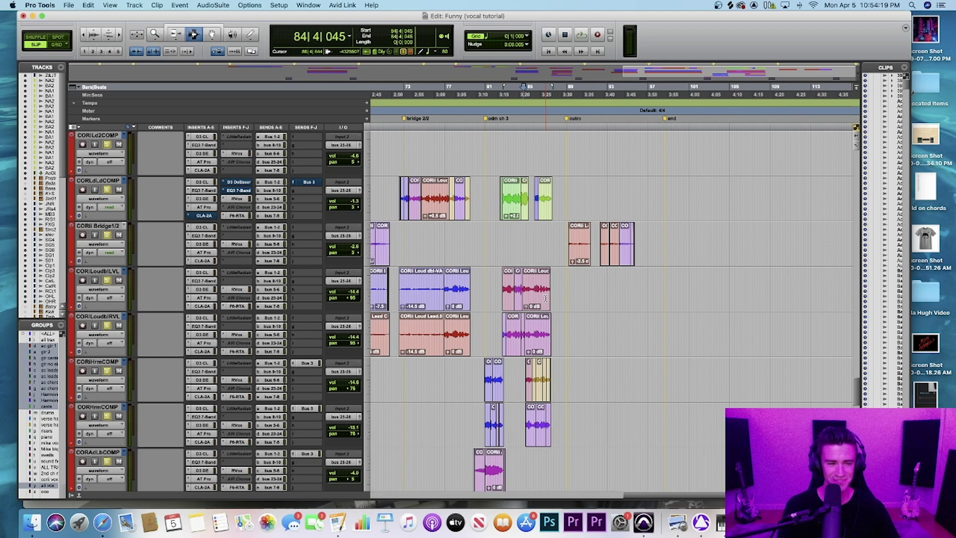
key("space")
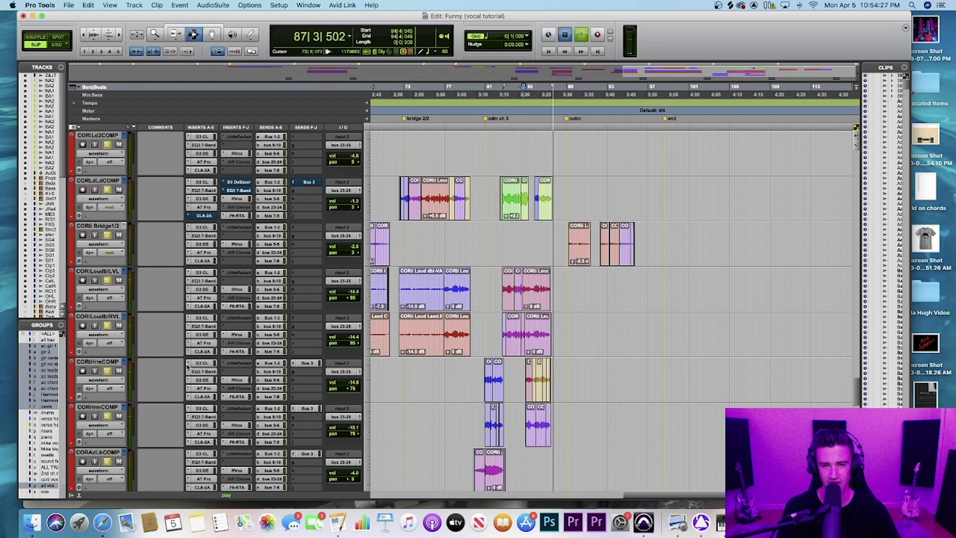
key("space")
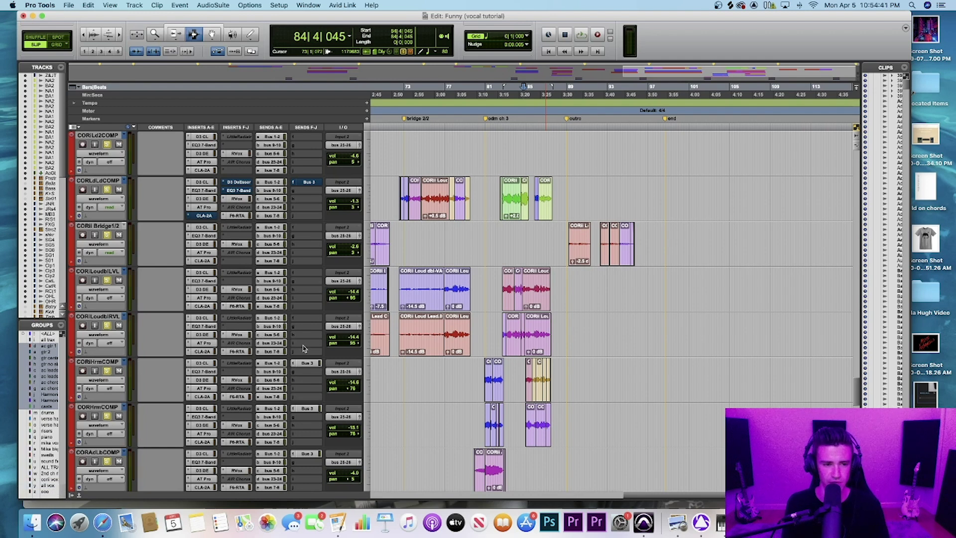
Inspect the EQ3 7-Band on the right CORii loud double and compare the CORii and Mike vocal tracks.
left_click(209, 326)
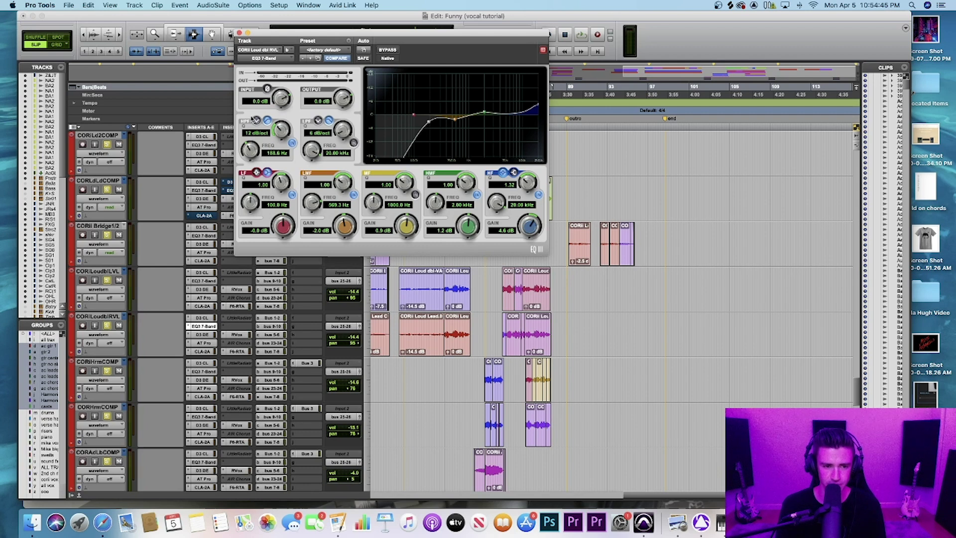
left_click(239, 33)
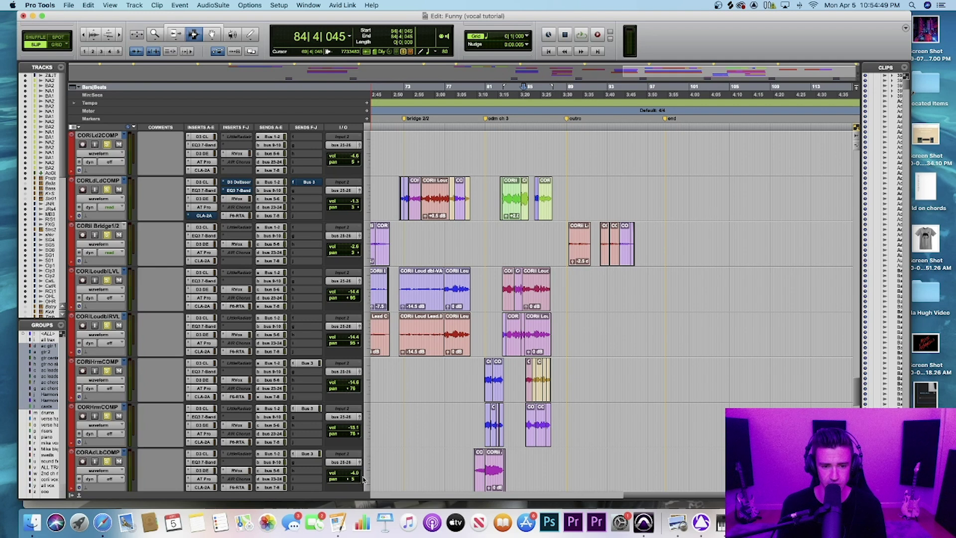
scroll(580, 305, "down", 10)
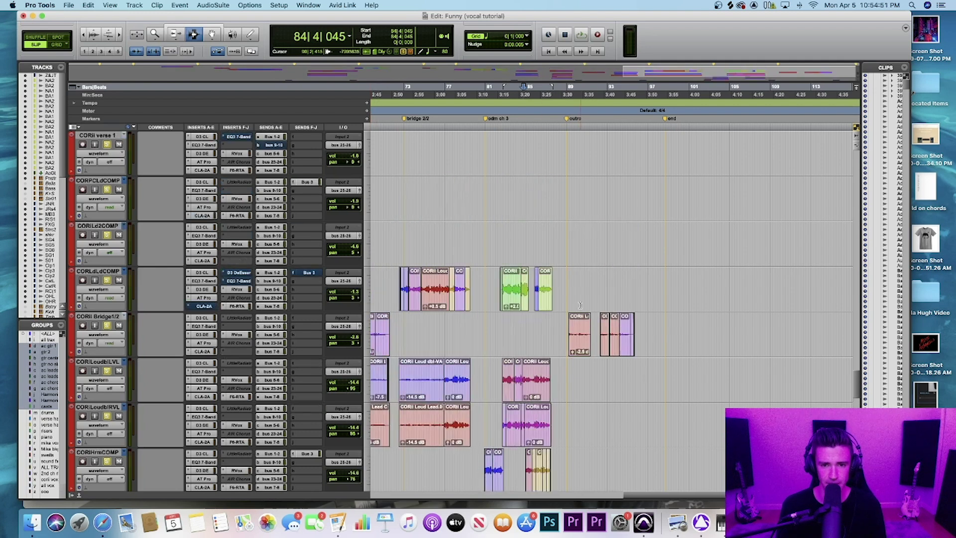
scroll(580, 305, "up", 10)
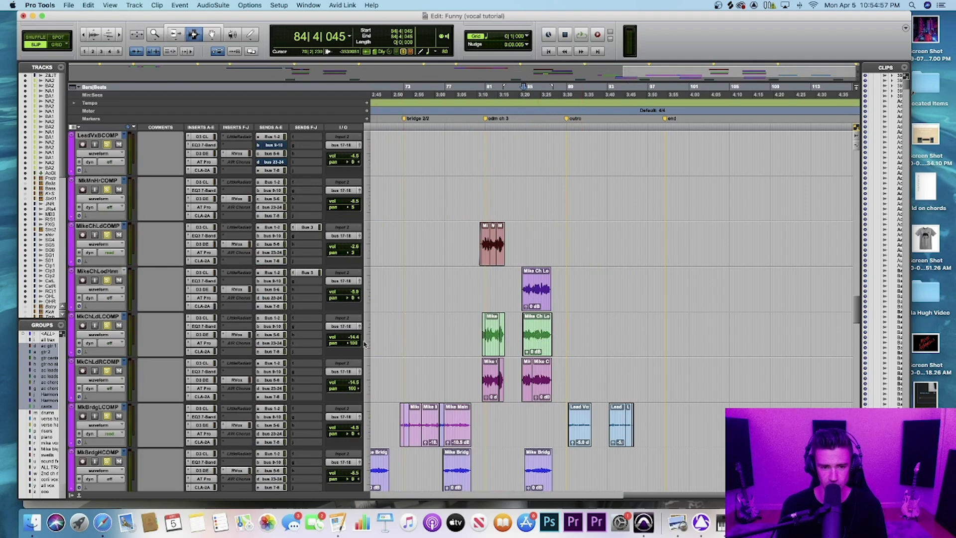
scroll(524, 383, "down", 3)
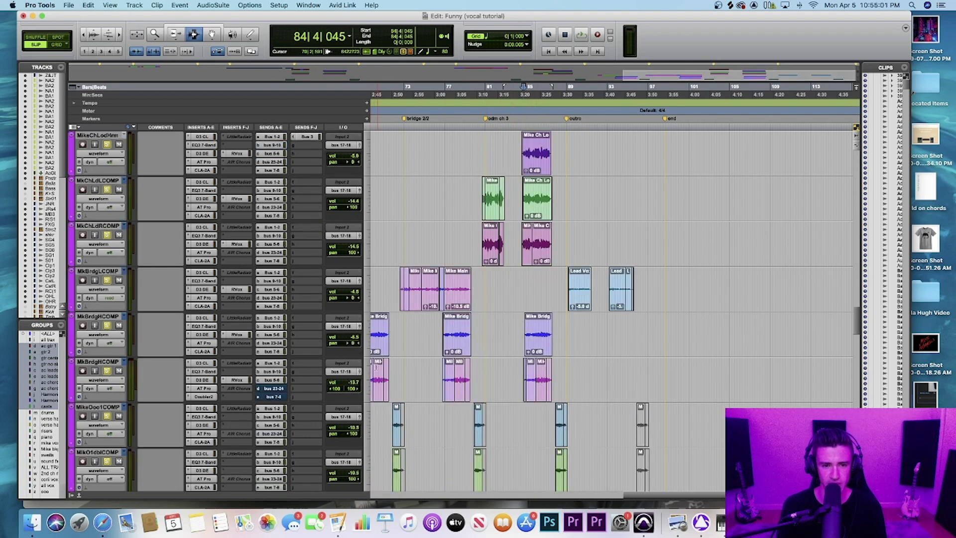
Clear the solos, solo the second MkBrdgHCOMP harmony and play its edm ch 3 clips from 84|3|301.
left_click(525, 328)
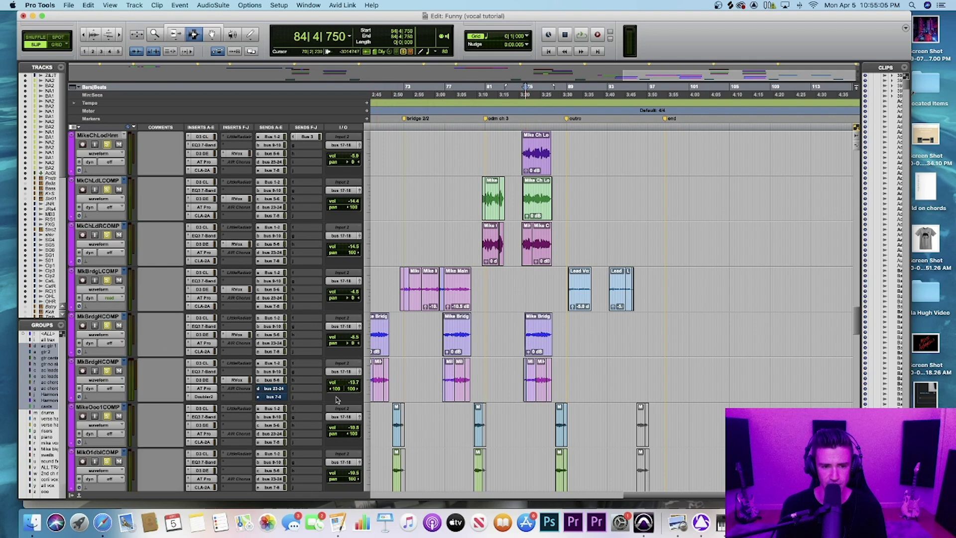
left_click(107, 372)
left_click(107, 371)
left_click(521, 372)
key("space")
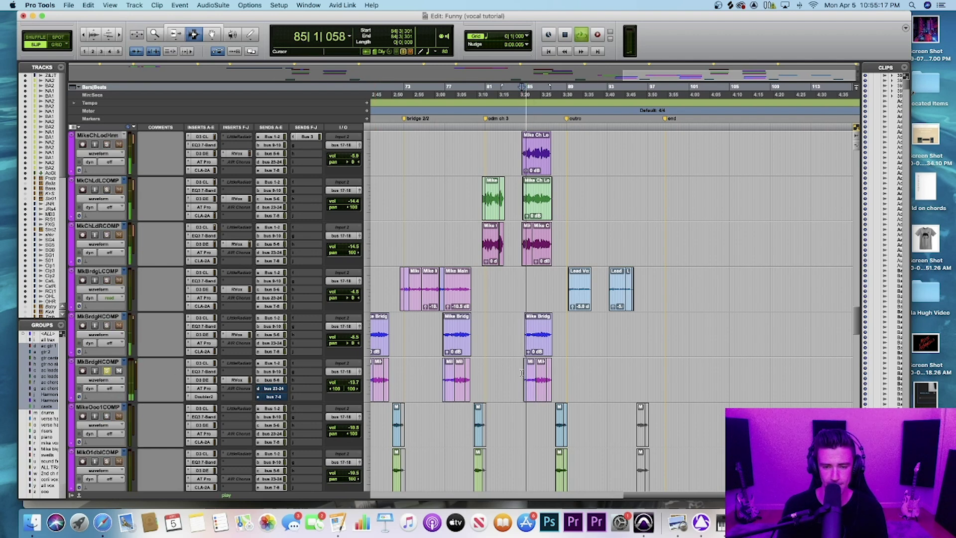
key("super+bracketright")
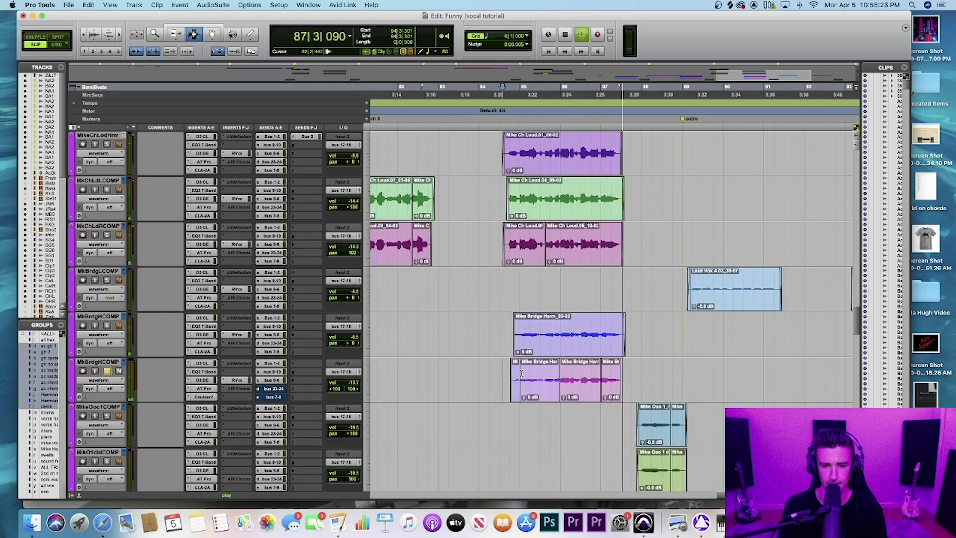
key("space")
Add the first MkBrdgHCOMP harmony to the solo and play both bridge harmonies from 84|4|266.
left_click(108, 326)
left_click(511, 328)
key("space")
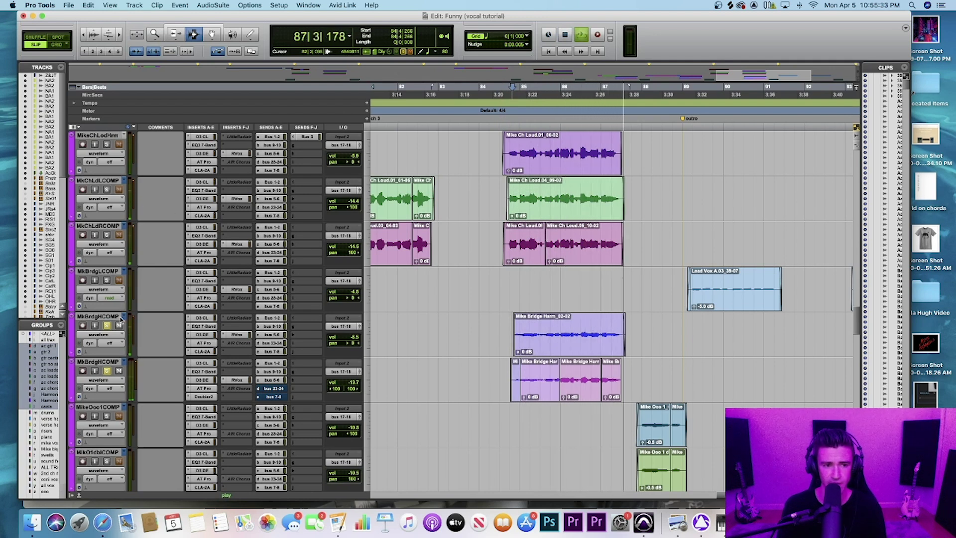
key("space")
Replace the bridge harmony solos with MkChLdRCOMP, MkChLdLCOMP and MikeChLodHrm, and play them from 84|3|169.
left_click(106, 325)
left_click(107, 234)
left_click(106, 189)
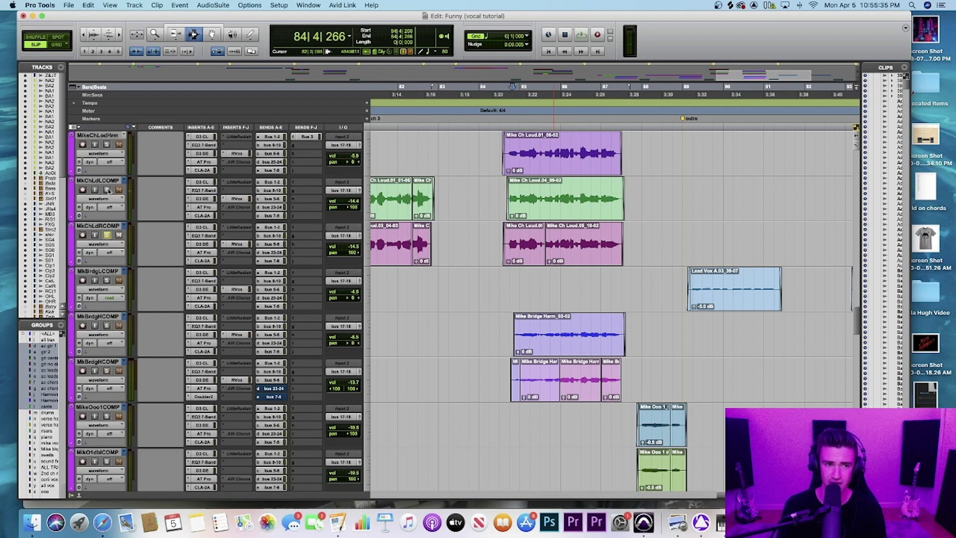
left_click(106, 144)
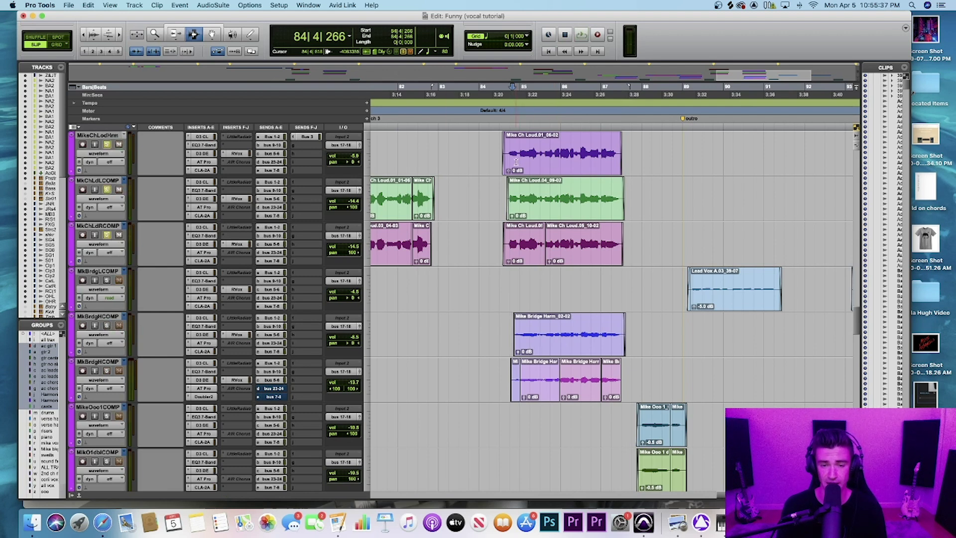
left_click(501, 154)
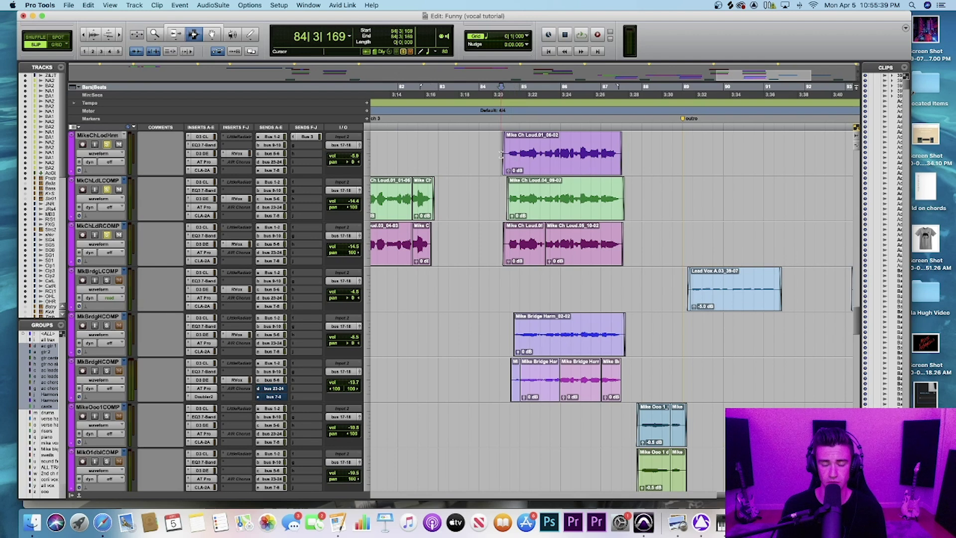
key("space")
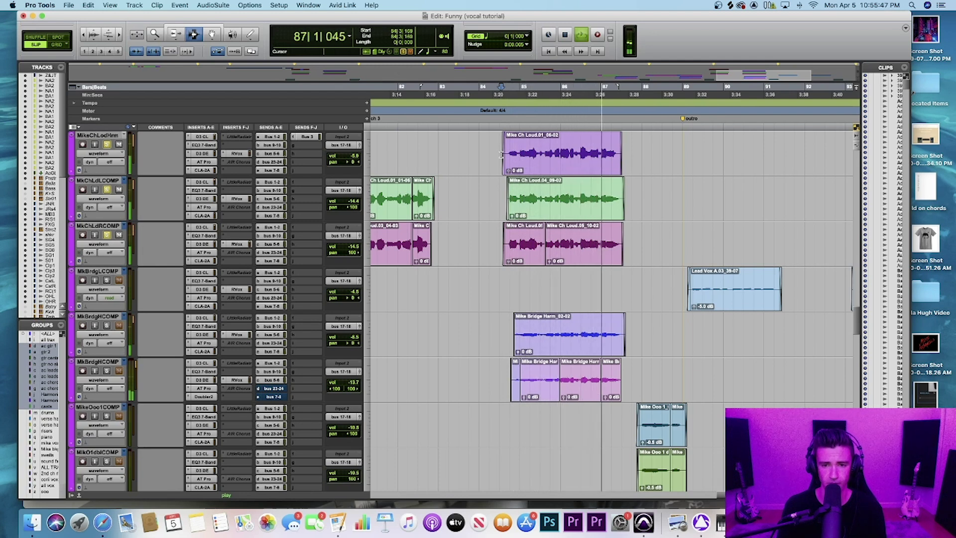
key("space")
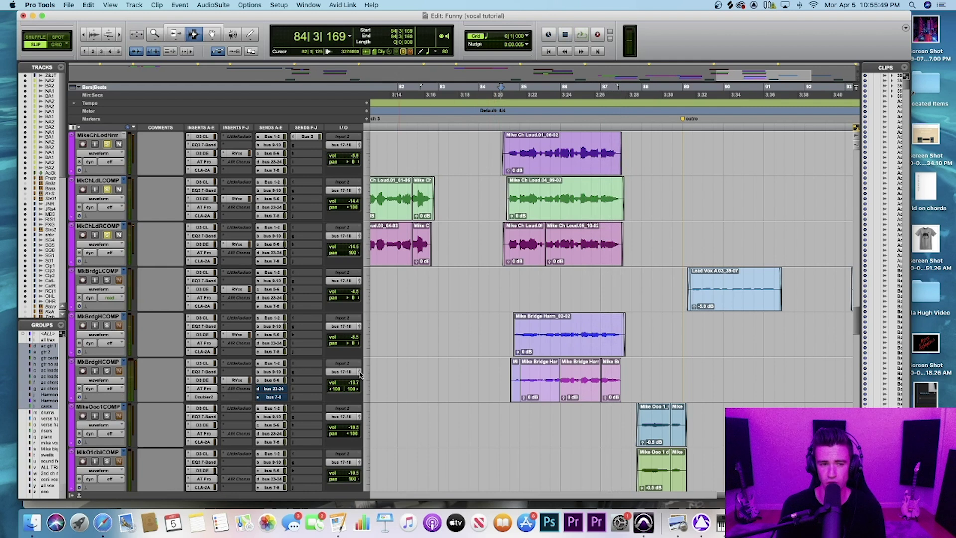
Add both MkBrdgHCOMP harmonies to the soloed loud chorus tracks and play all five from 84|3|169.
left_click(107, 325)
left_click(107, 370)
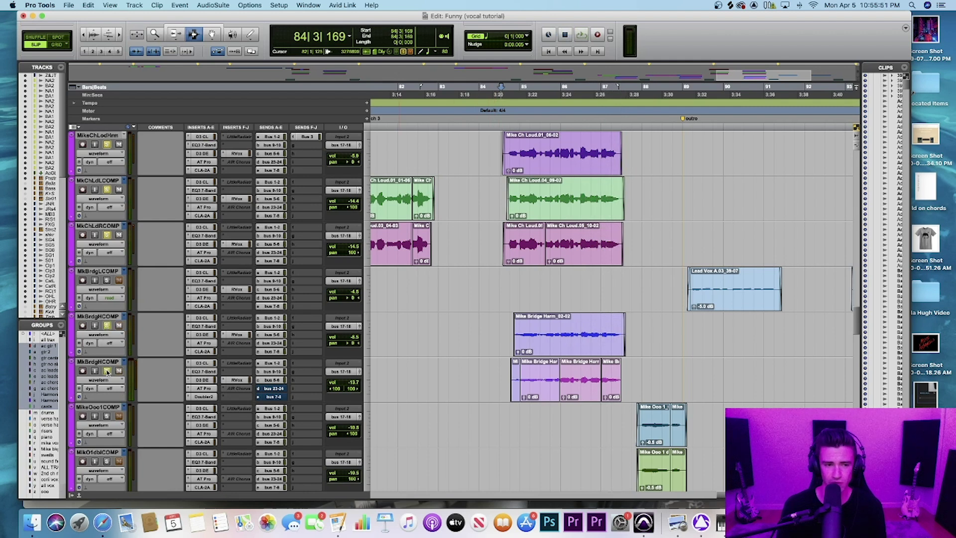
key("space")
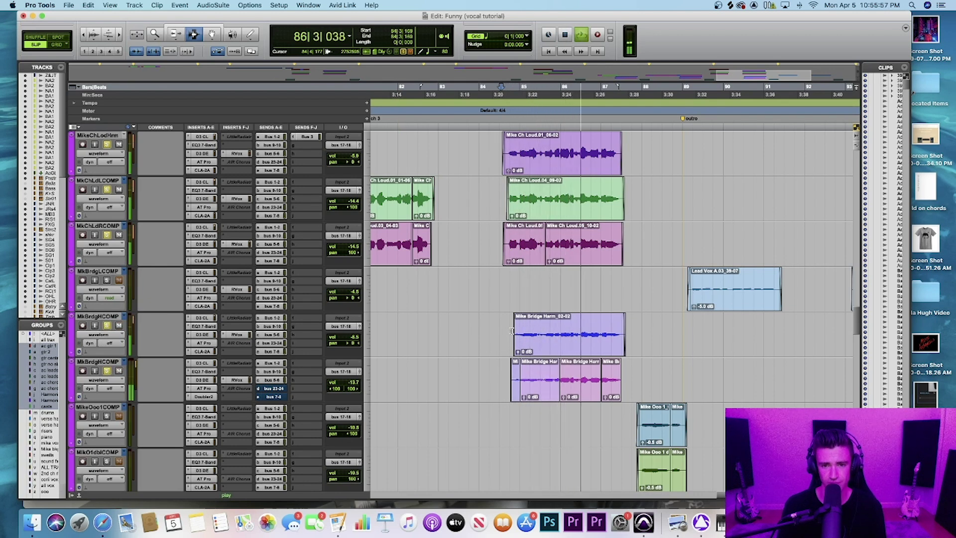
key("space")
Inspect the Bck Vox Bus's EQ3 7-Band, API-2500 and CLA Vocals inserts, including the treble and compress faders, and its Bus 1-2 send.
scroll(546, 329, "down", 4)
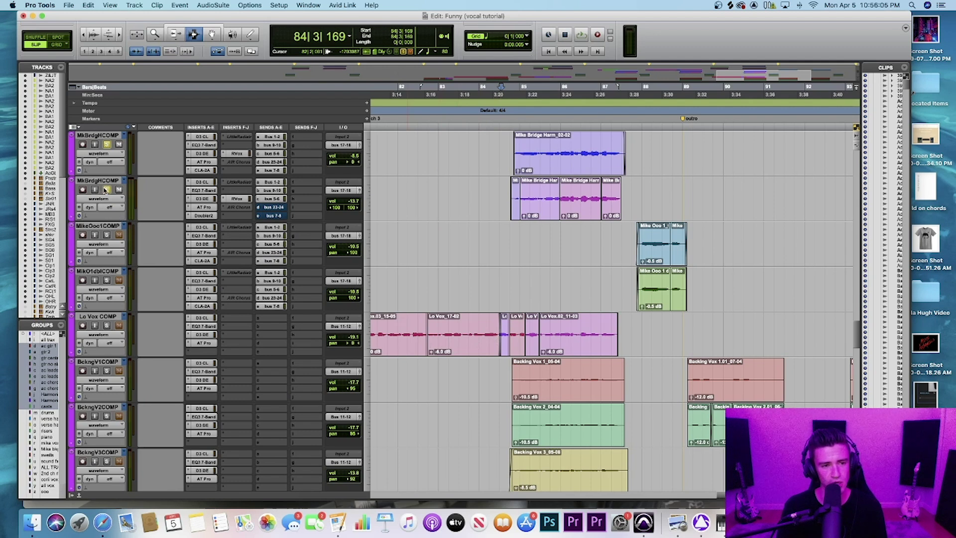
scroll(155, 373, "down", 2)
scroll(155, 372, "down", 1)
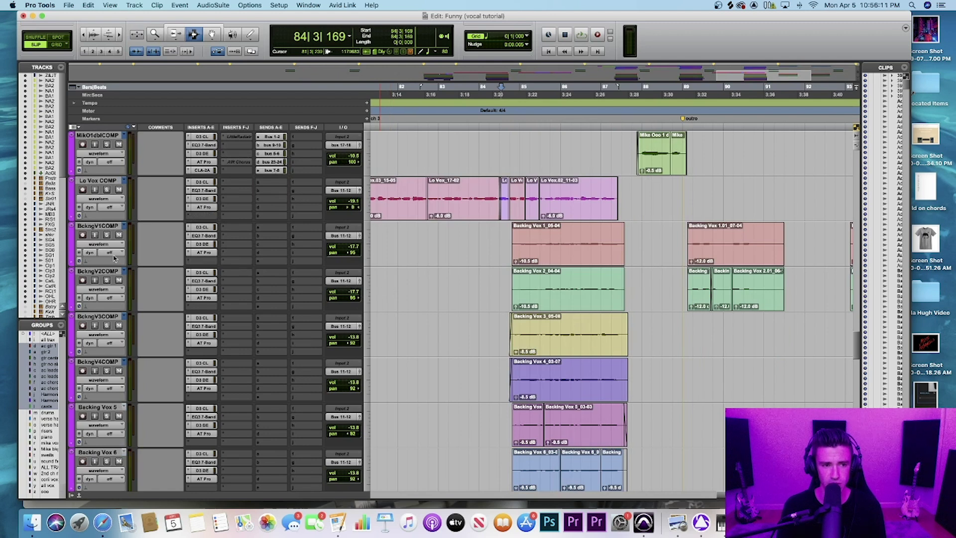
scroll(249, 294, "down", 5)
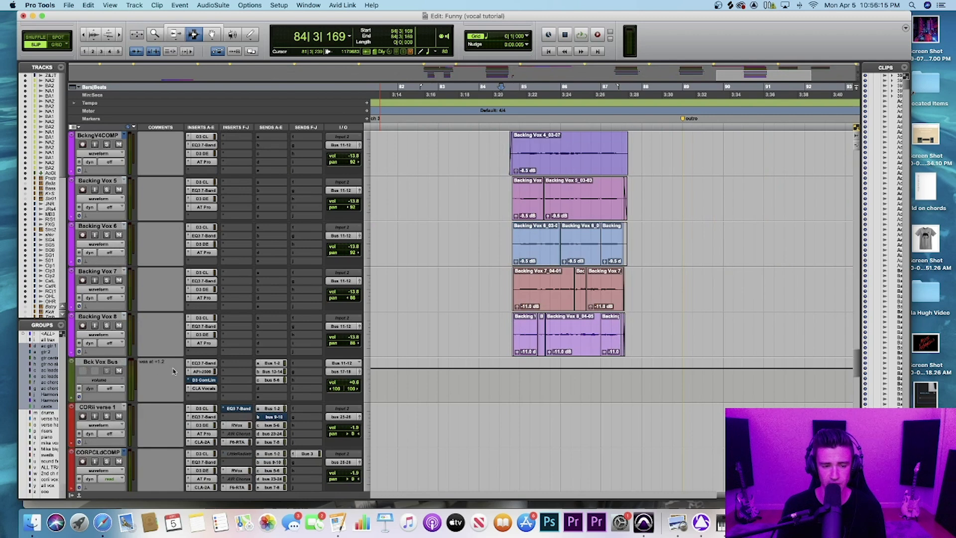
left_click(203, 363)
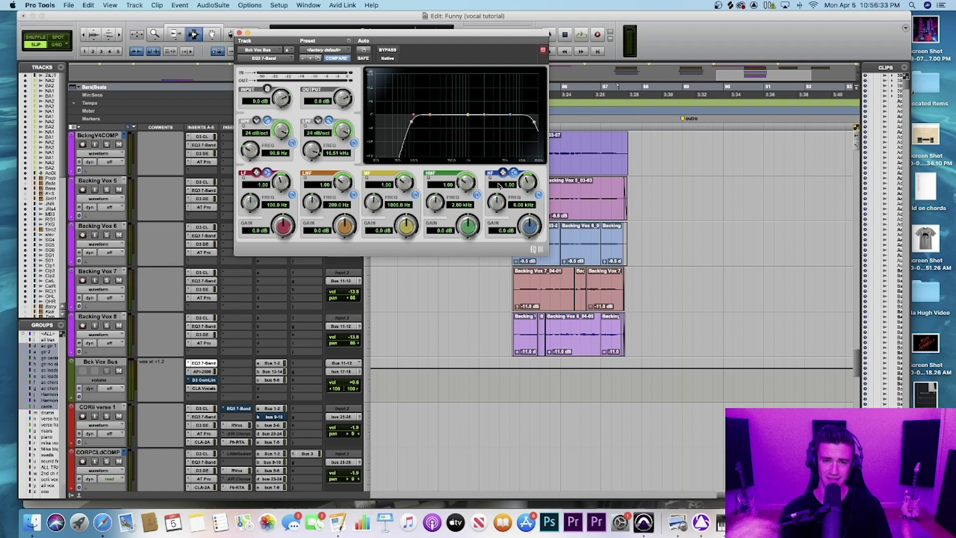
left_click(213, 372)
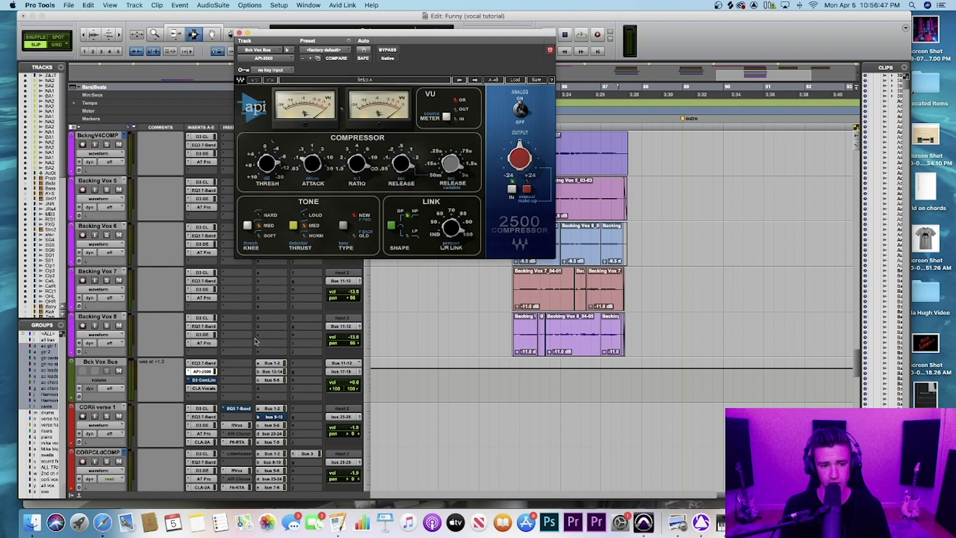
left_click(203, 388)
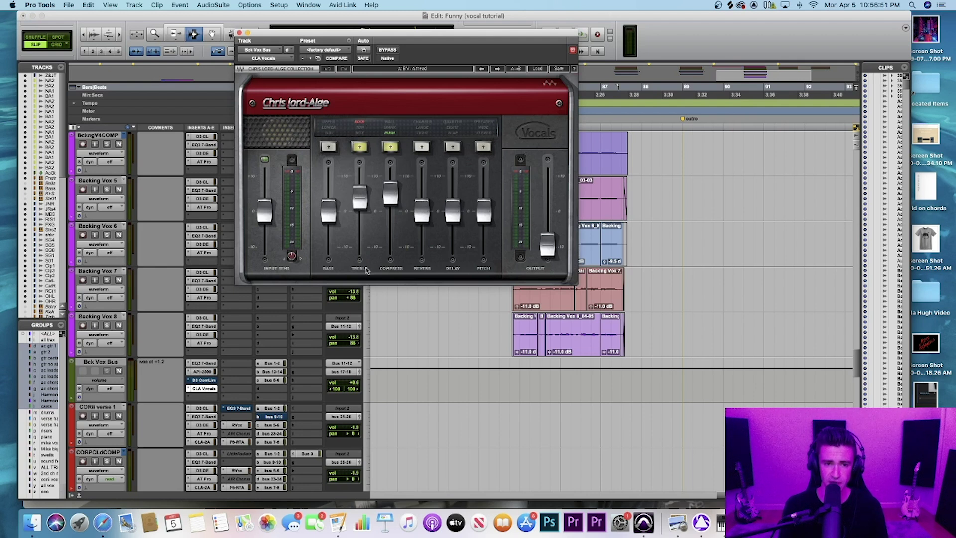
mouse_move(363, 202)
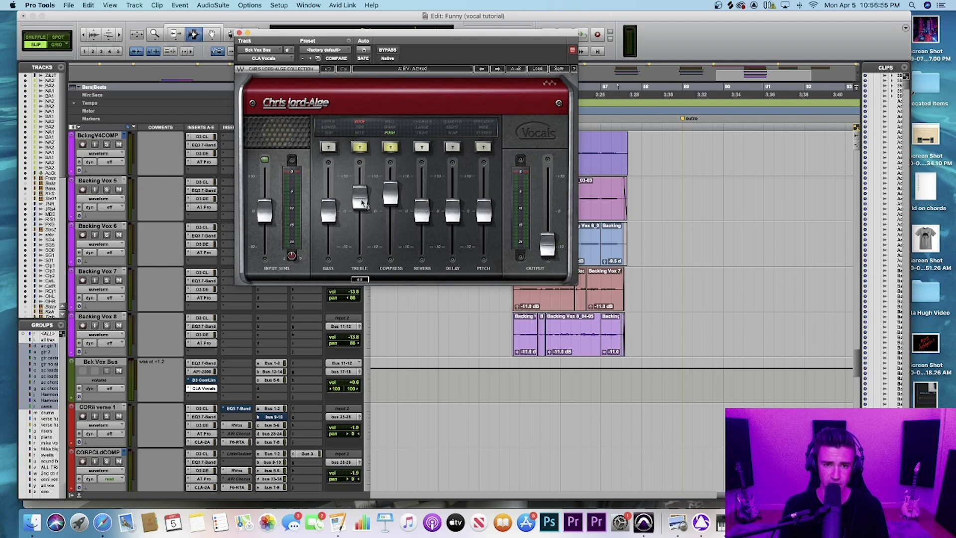
mouse_move(390, 197)
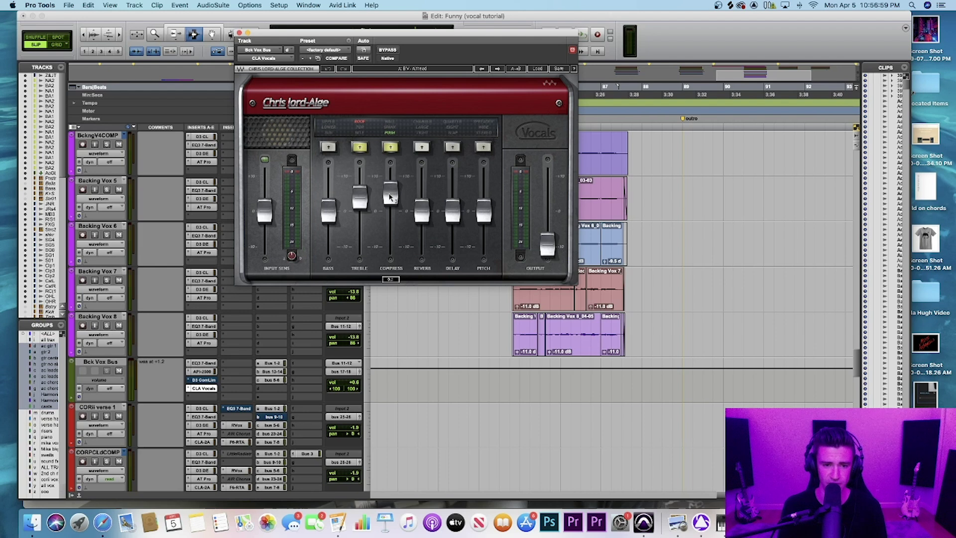
left_click(276, 364)
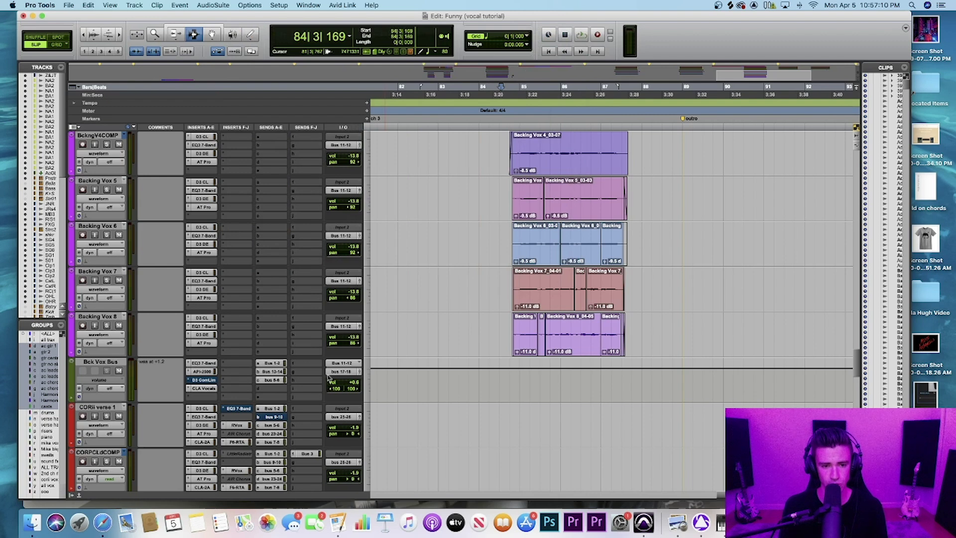
Solo the eight backing vocal tracks, from BckngV1COMP through Backing Vox 8.
scroll(329, 378, "down", 10)
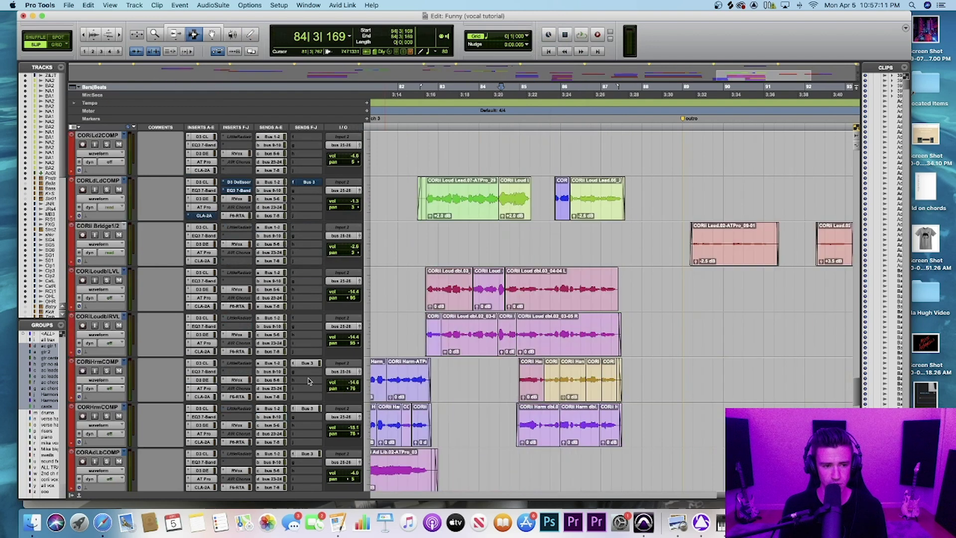
scroll(114, 400, "down", 3)
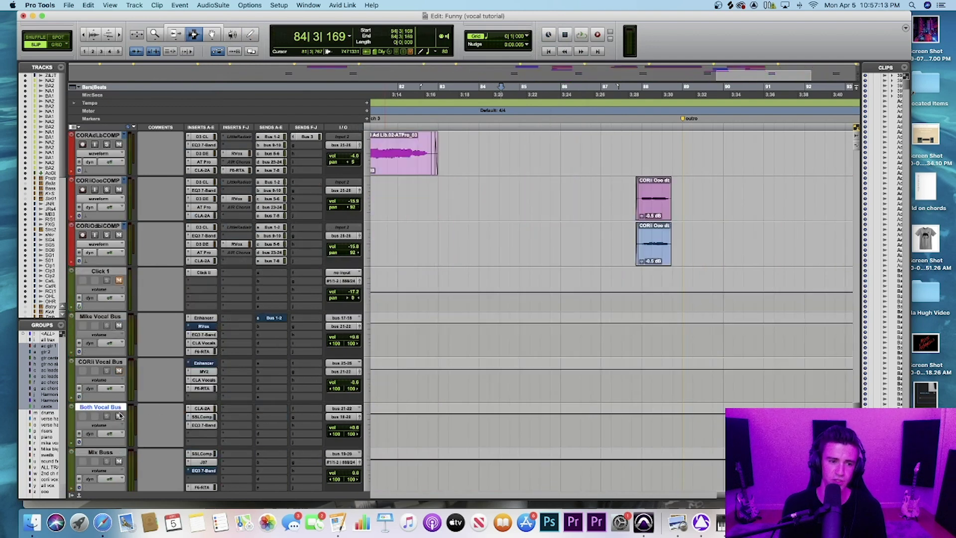
scroll(138, 371, "up", 12)
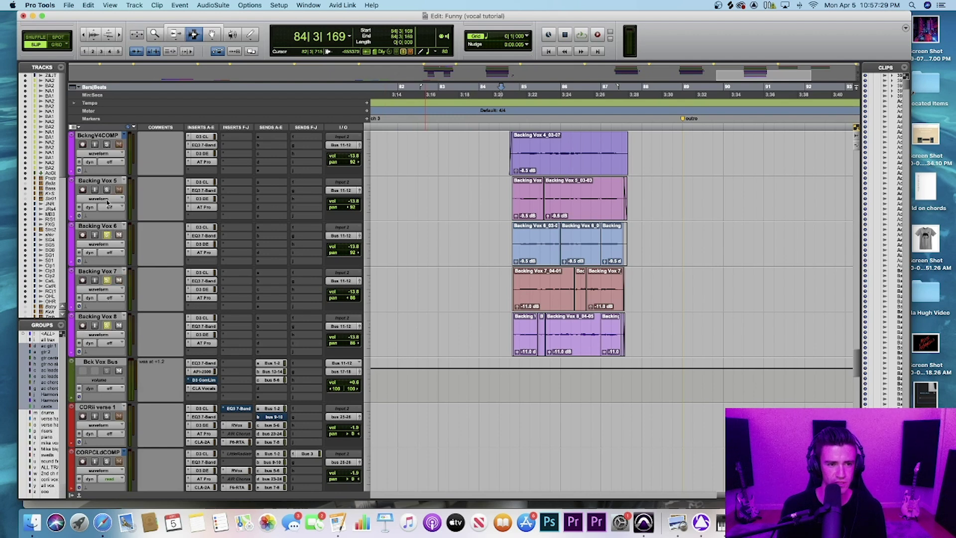
scroll(108, 191, "up", 4)
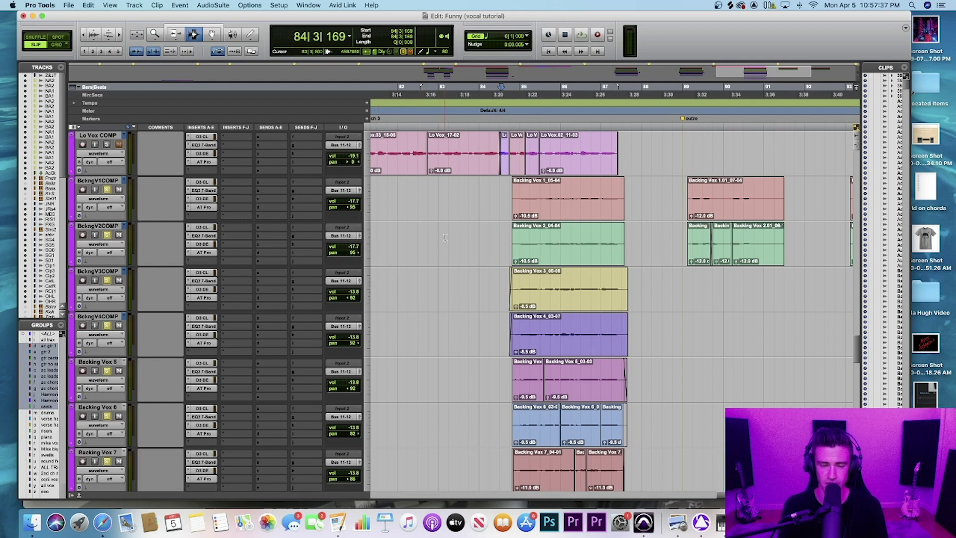
Examine the pan settings of the loud chorus doubles, the backing vocals, and the CORii doubles and harmonies.
scroll(444, 237, "up", 5)
scroll(416, 201, "up", 4)
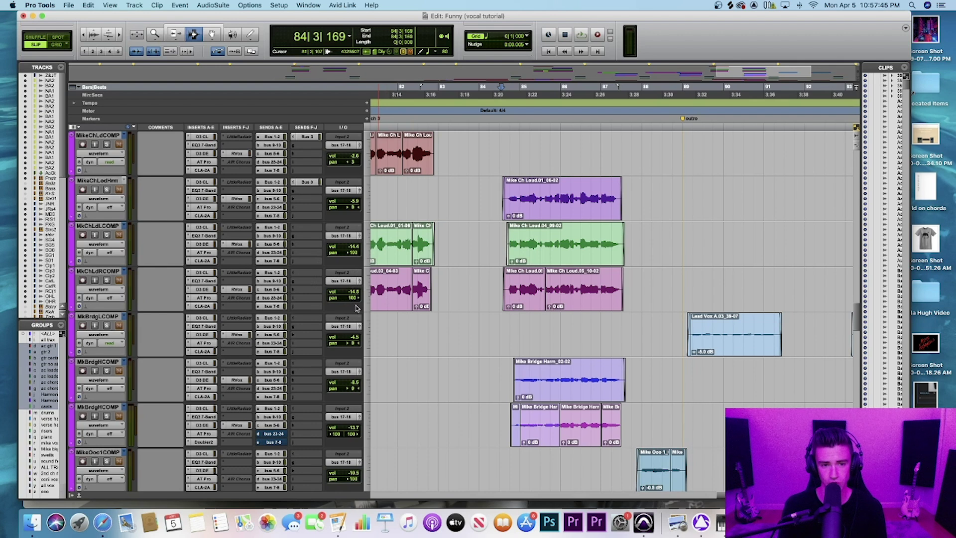
scroll(356, 297, "up", 8)
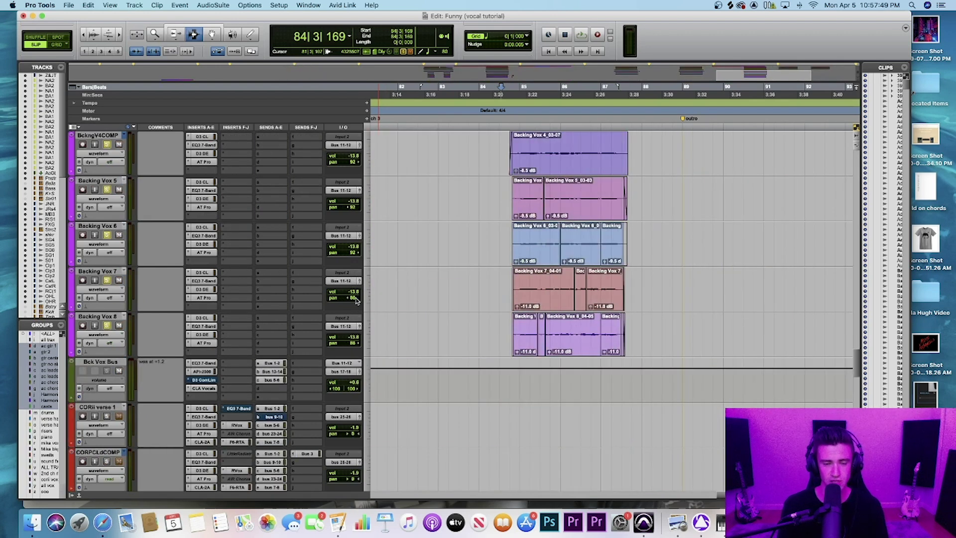
scroll(359, 332, "up", 3)
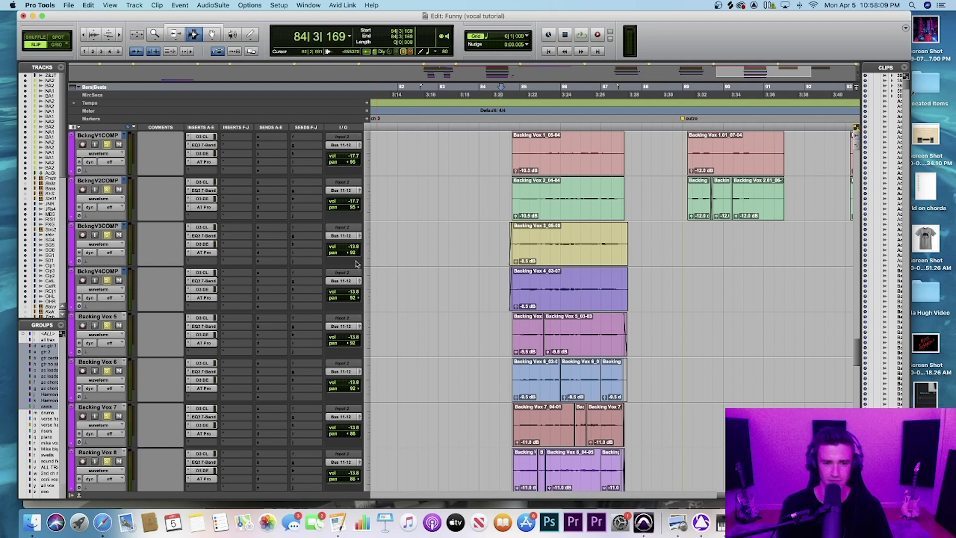
scroll(377, 384, "down", 2)
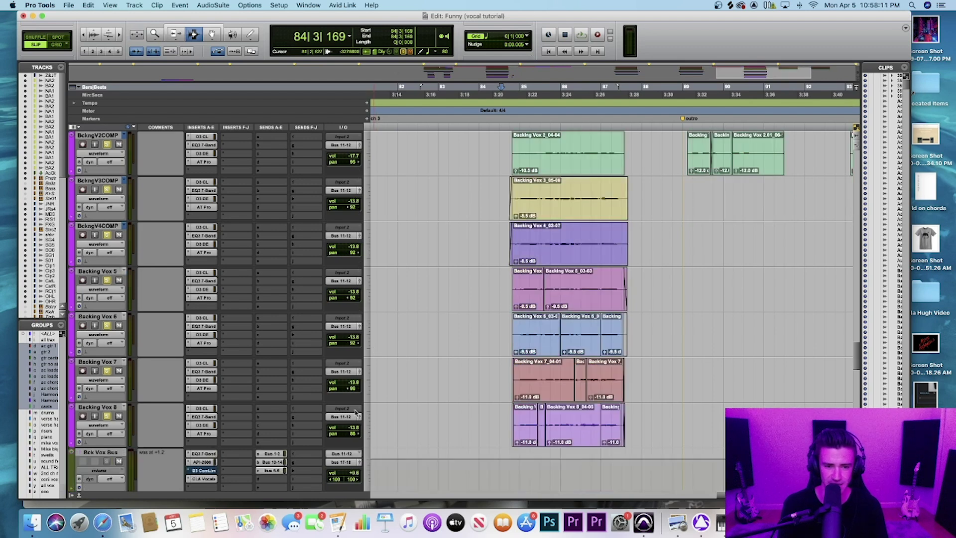
scroll(358, 436, "down", 15)
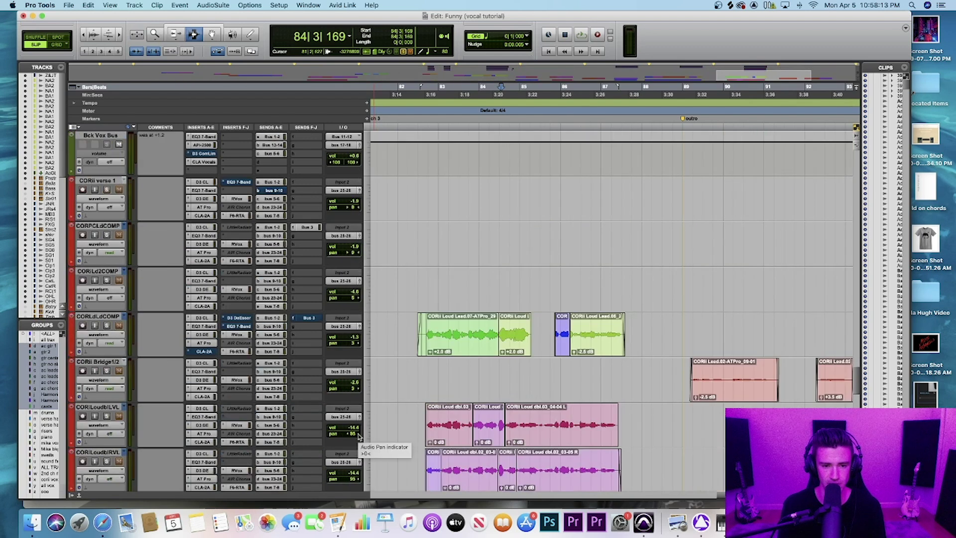
scroll(358, 435, "down", 5)
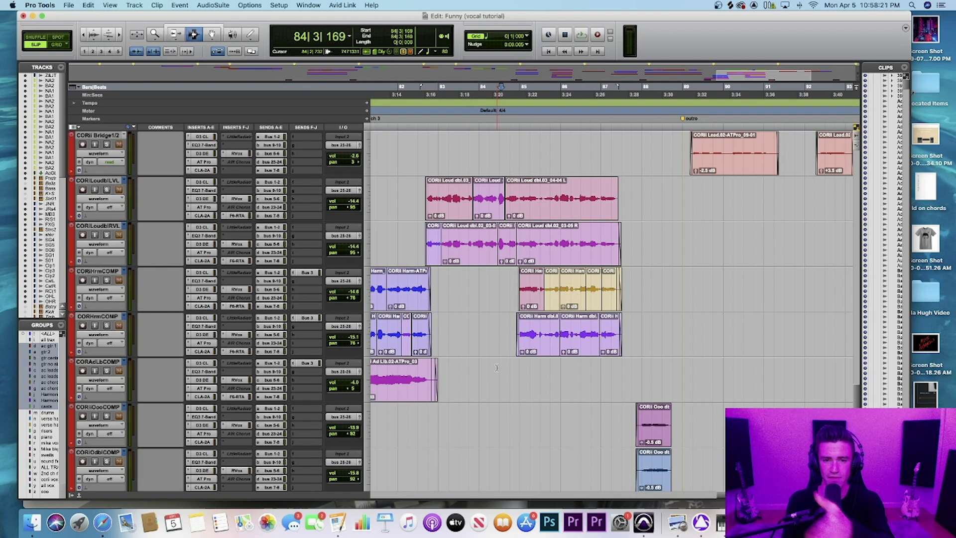
scroll(496, 367, "down", 10)
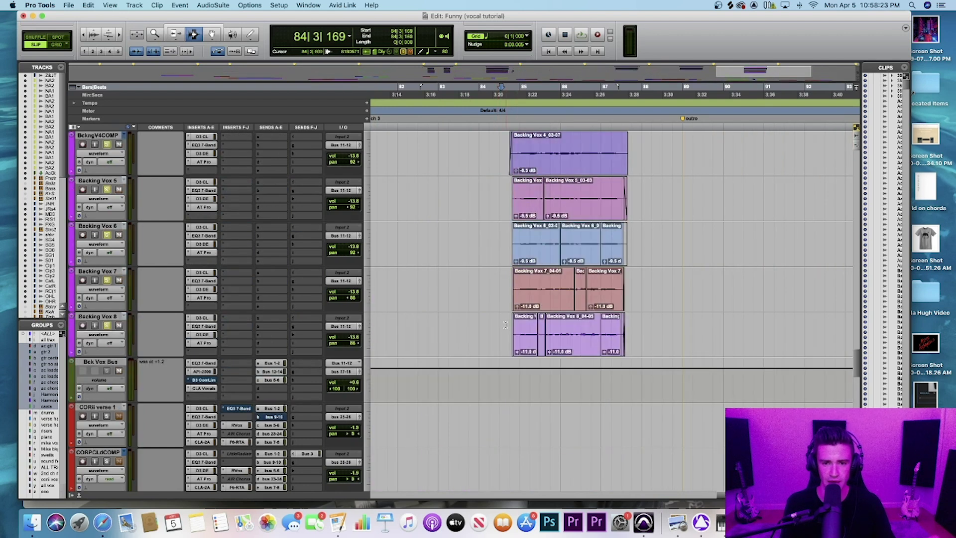
Play all the soloed backing vocals together from 84|4|001.
scroll(506, 325, "up", 3)
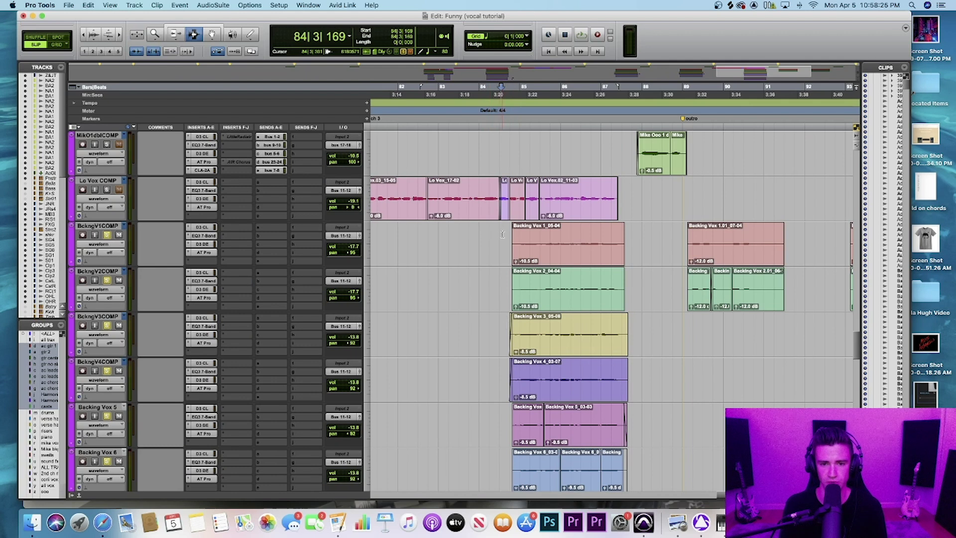
key("space")
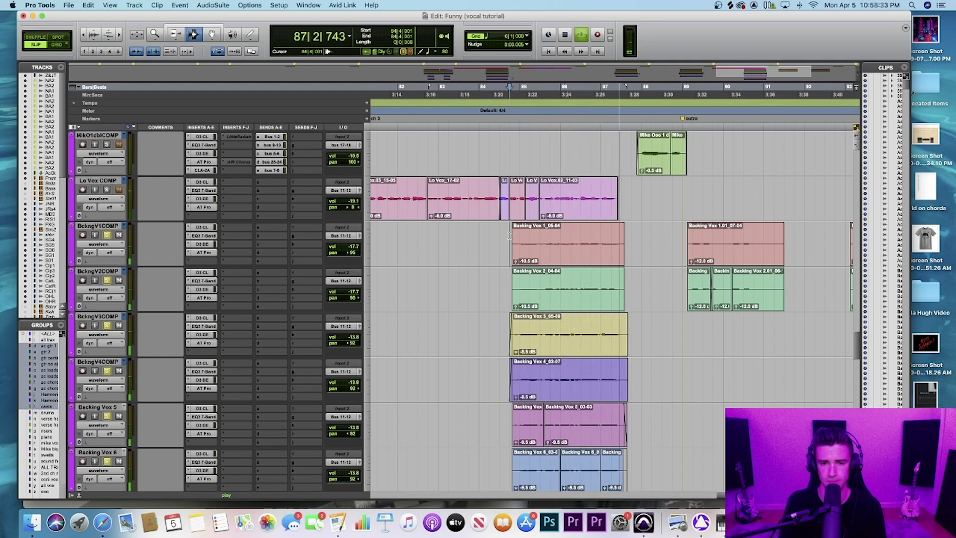
key("space")
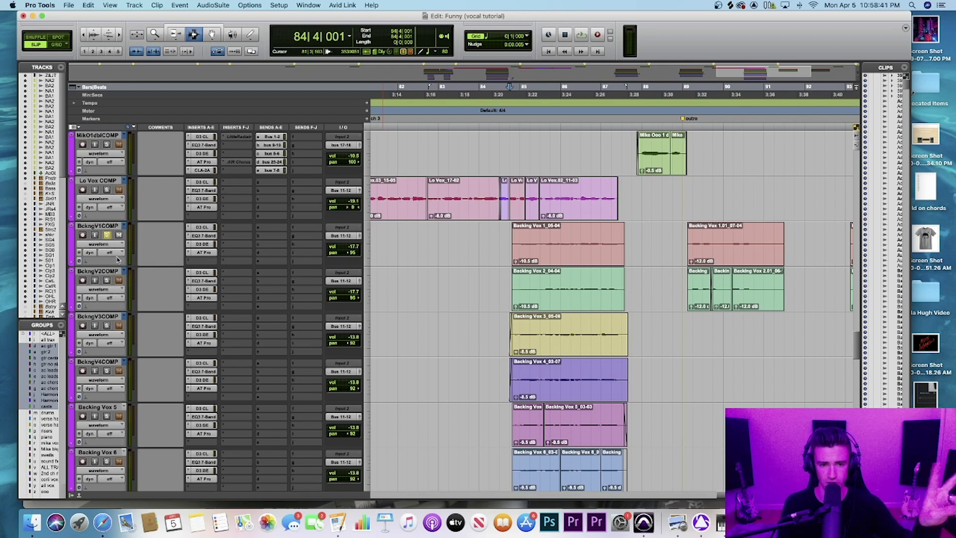
Solo only the BckngV1COMP and BckngV2COMP pair and play it from 84|4|398.
left_click(106, 280)
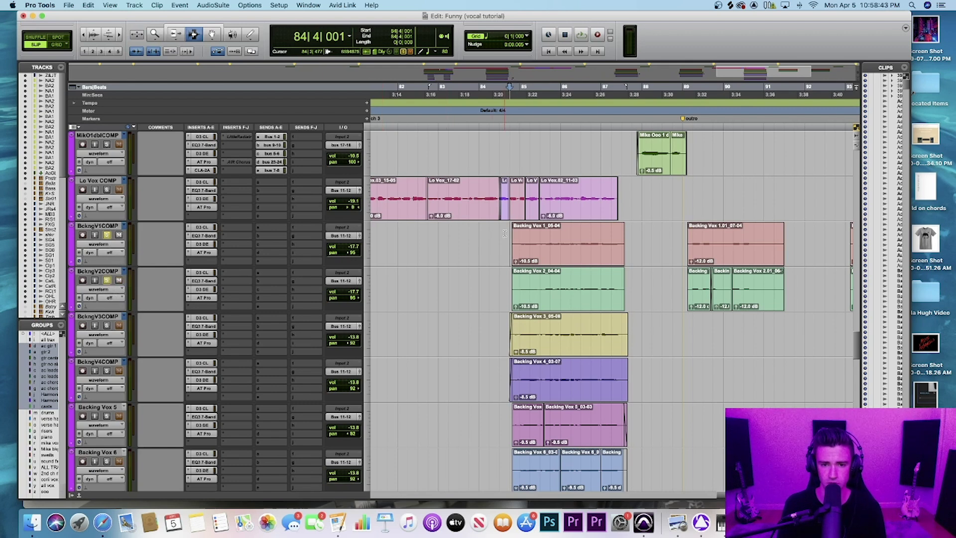
key("space")
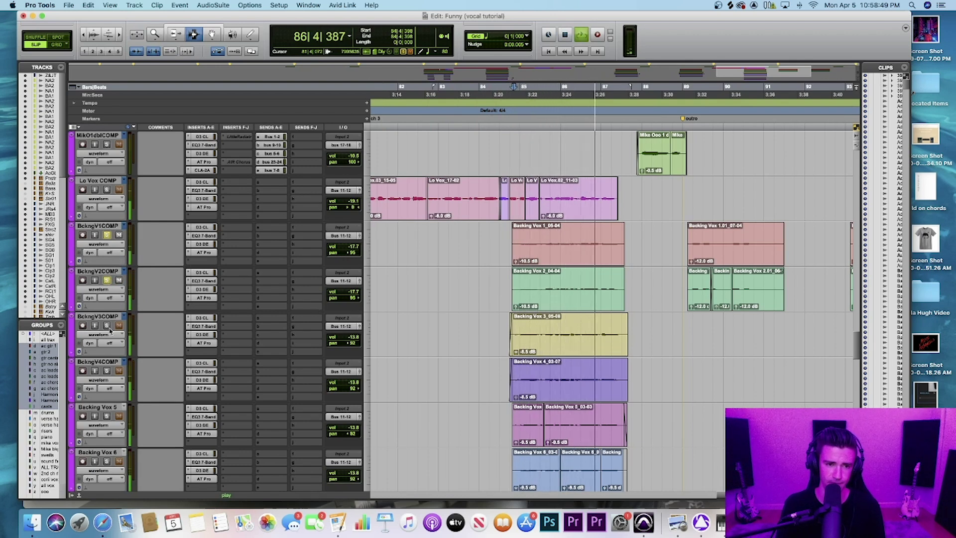
key("space")
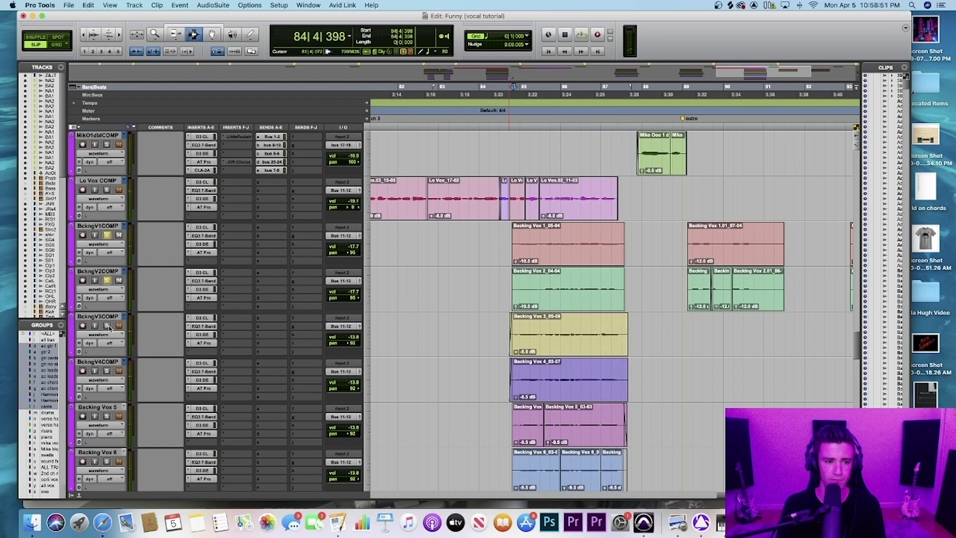
Replace the solos with BckngV3COMP and BckngV4COMP and play that pair from 84|4|398.
key("space")
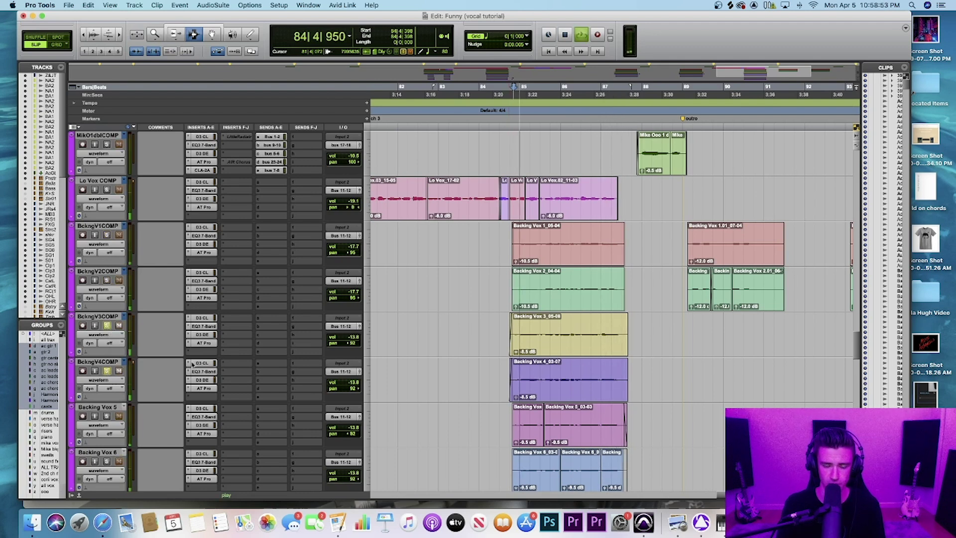
scroll(388, 364, "down", 3)
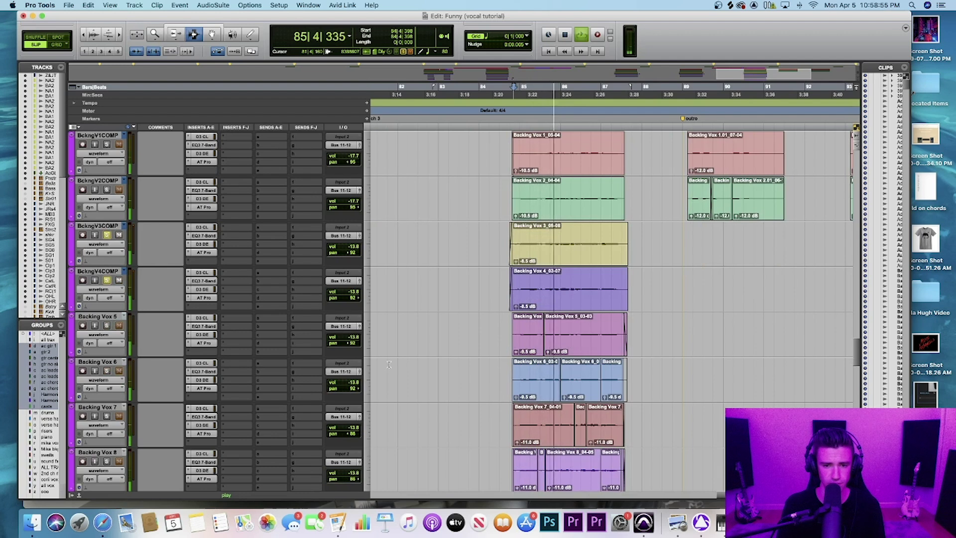
scroll(389, 364, "down", 1)
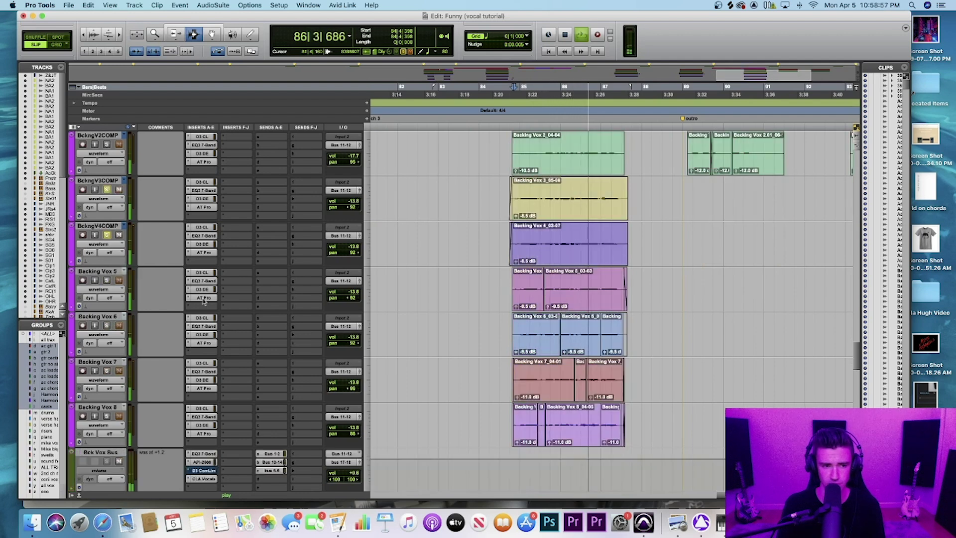
Replace the solos with Backing Vox 5 and Backing Vox 6 and play that pair from 84|4|398.
left_click(107, 281, "alt")
key("space")
left_click(107, 325)
key("space")
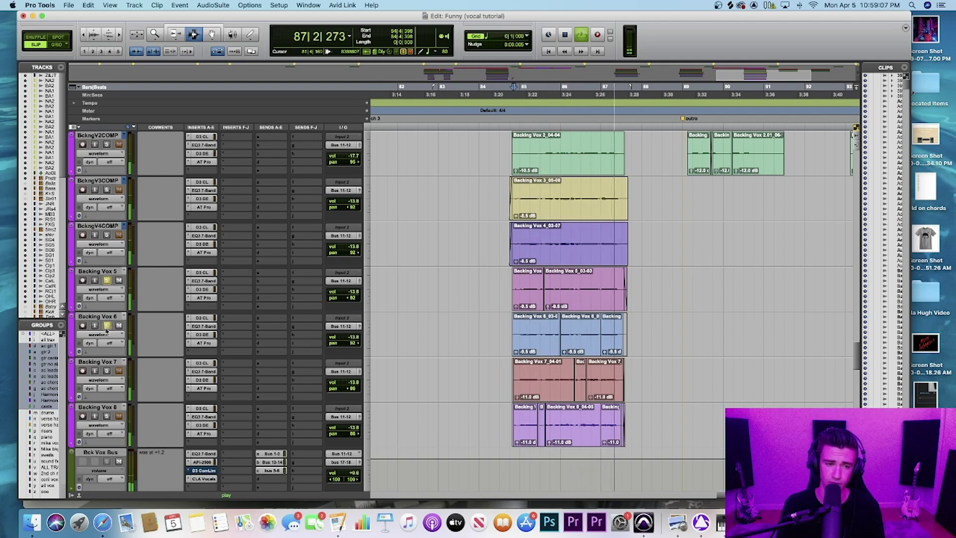
key("space")
Replace the solos with Backing Vox 7 and Backing Vox 8 and play them from 84|4|398.
left_click(107, 325, "alt")
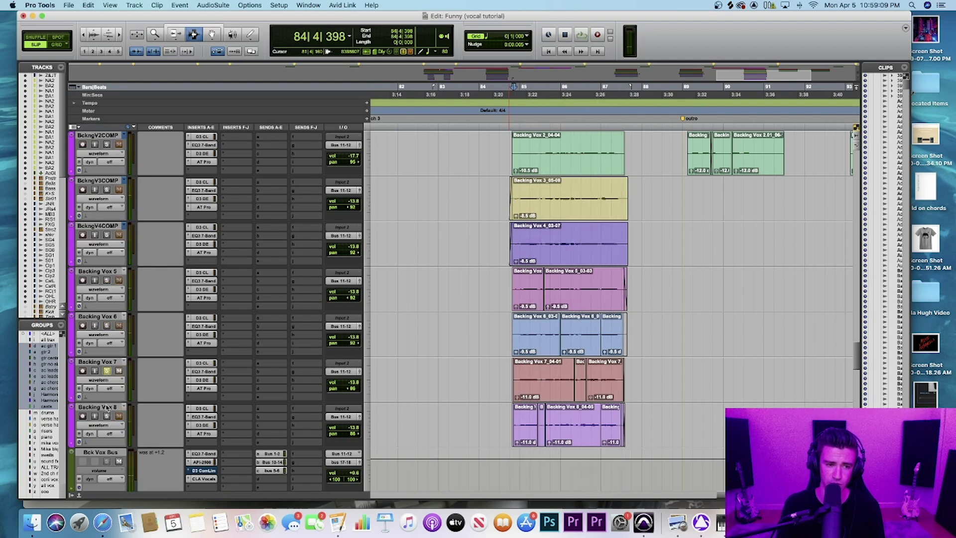
key("space")
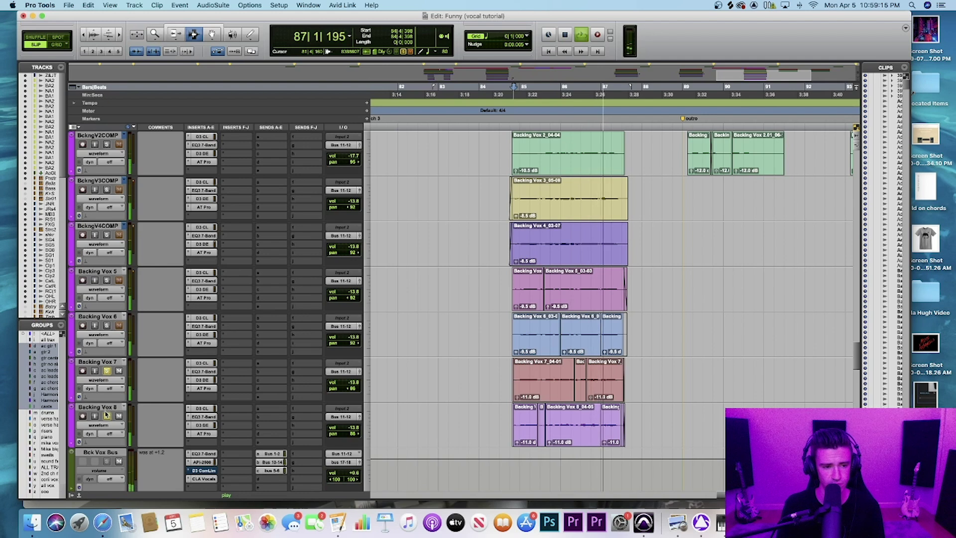
key("space")
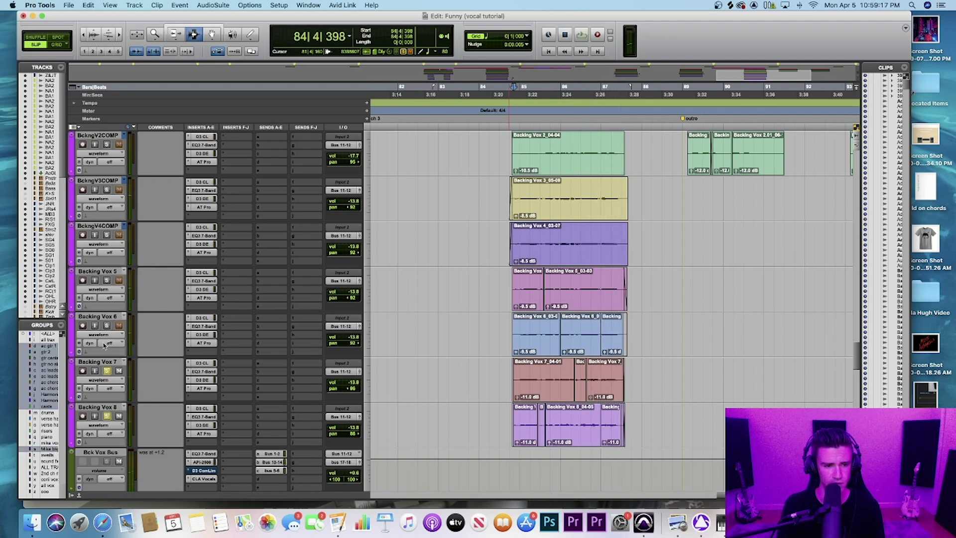
Solo all eight backing vocals again and play them from 84|4|398, first alone and again with Lo Vox COMP added.
scroll(106, 327, "up", 5)
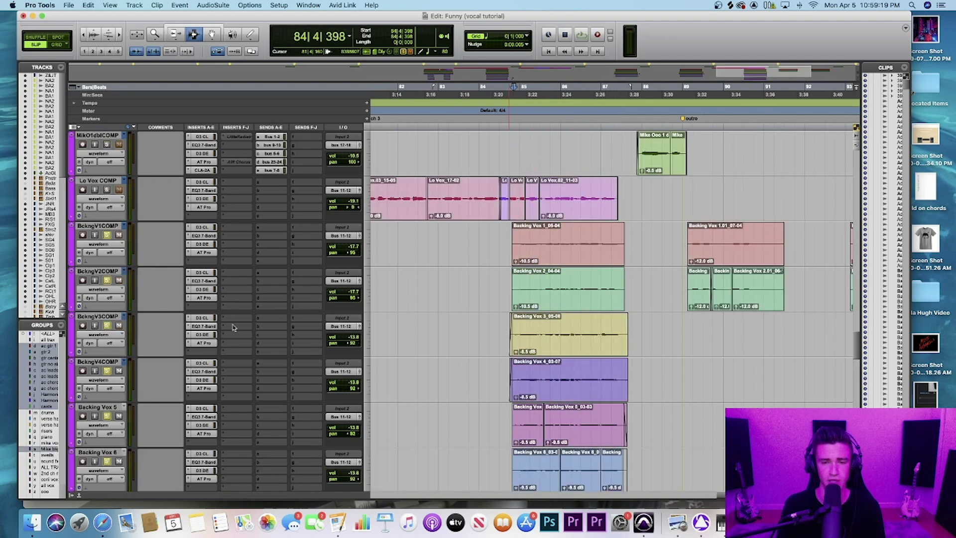
key("space")
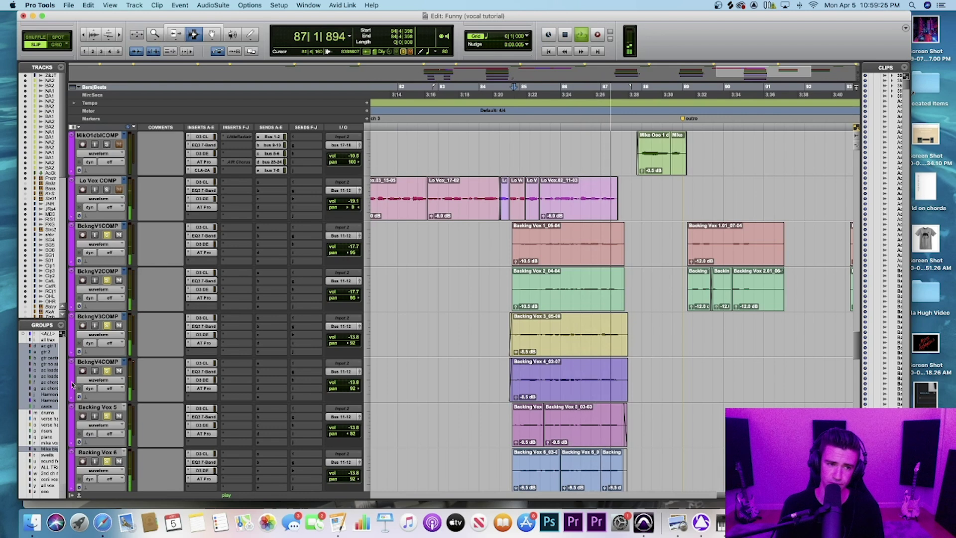
key("space")
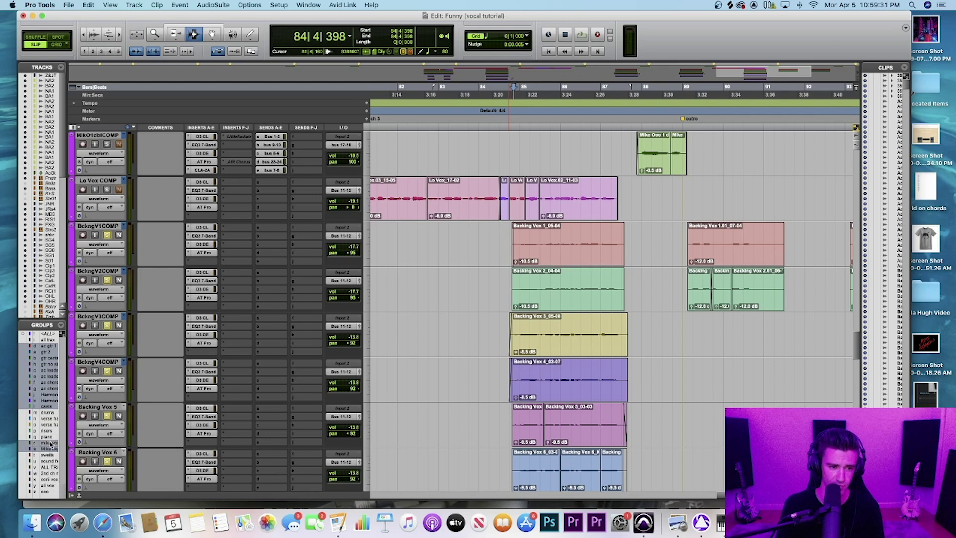
key("space")
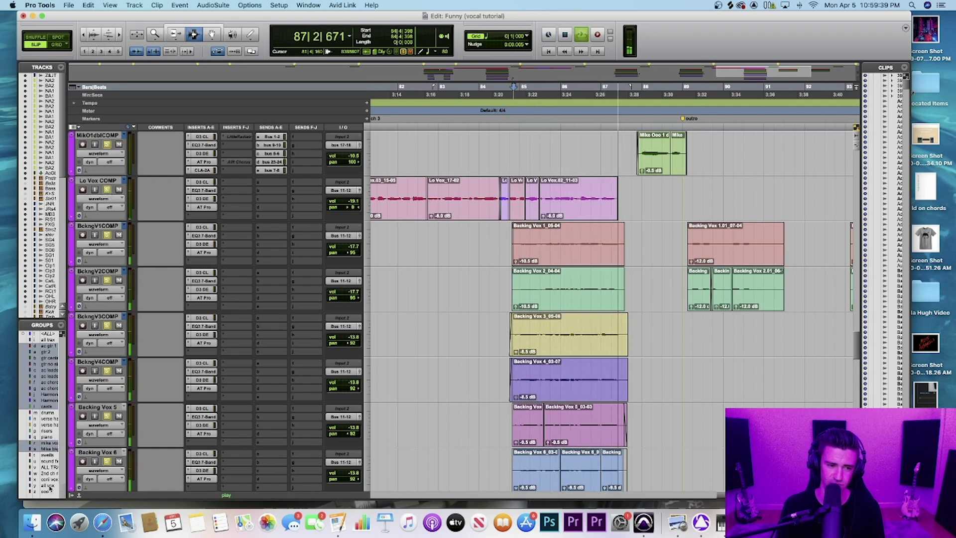
key("space")
Add the CORii vocal tracks to the solo and play all the vocals from 84|4|398.
scroll(115, 460, "down", 5)
scroll(113, 453, "down", 1)
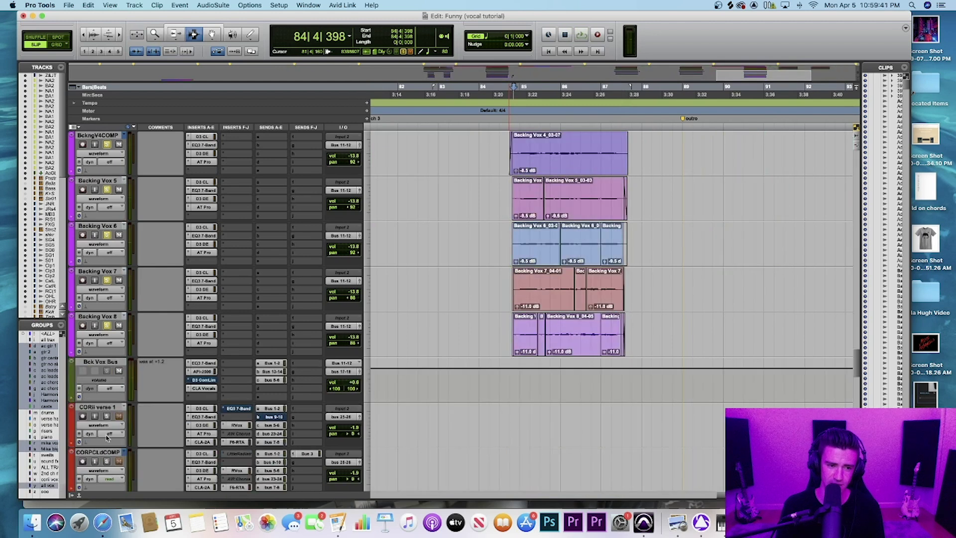
key("space")
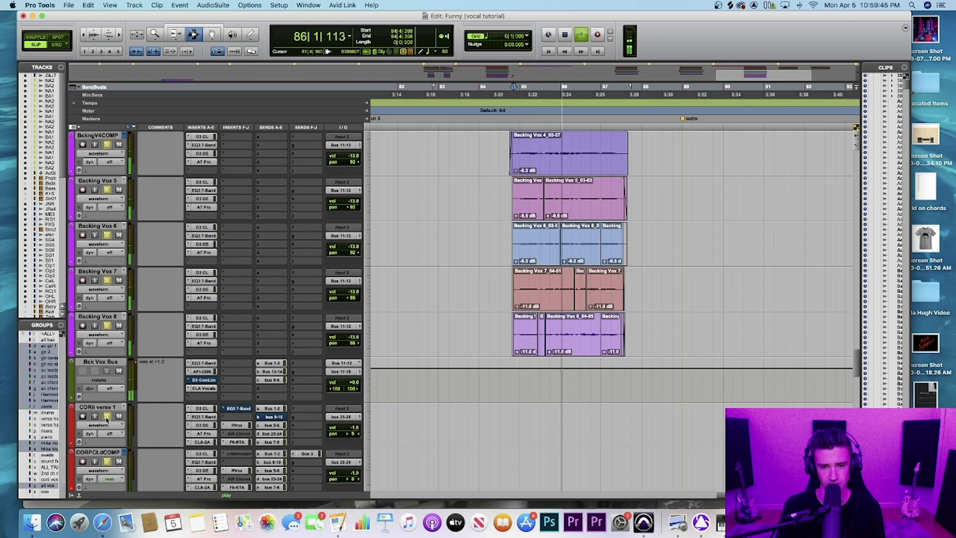
scroll(290, 425, "down", 7)
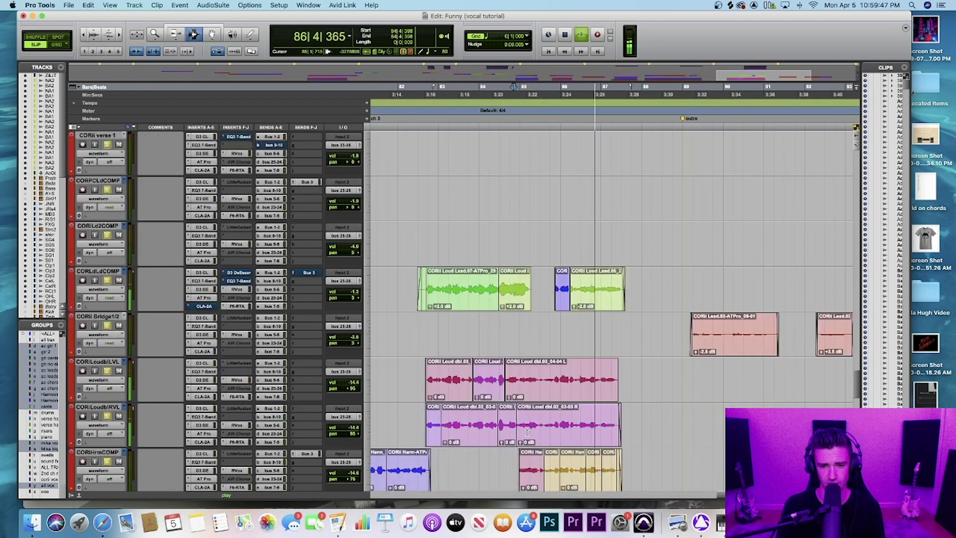
key("space")
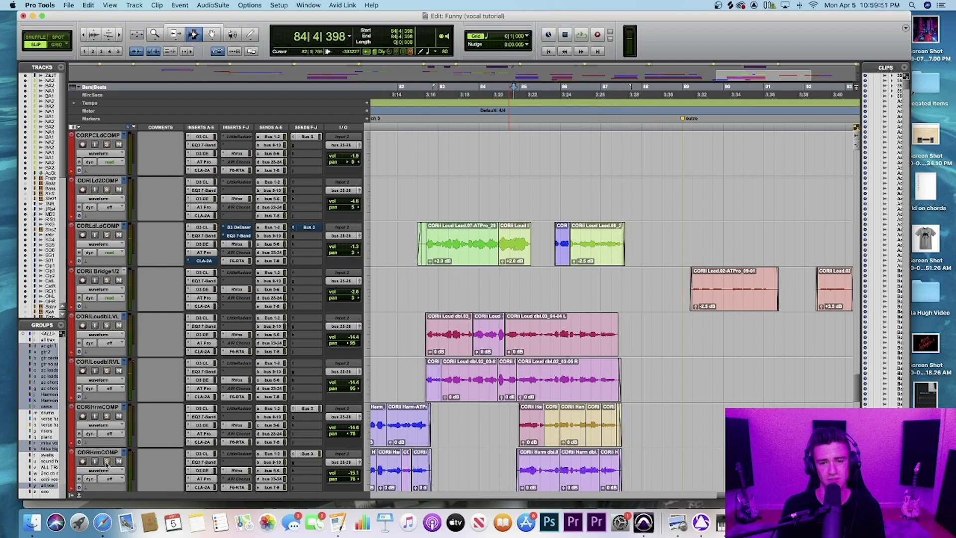
Play the full mix without any track solos from 84|4|398 into the outro.
key("space")
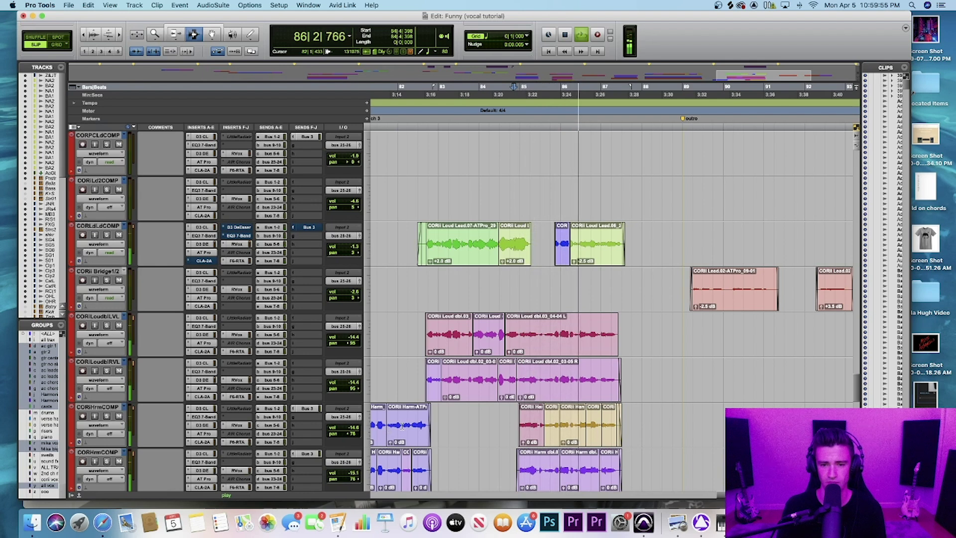
scroll(402, 426, "down", 5)
scroll(401, 425, "up", 10)
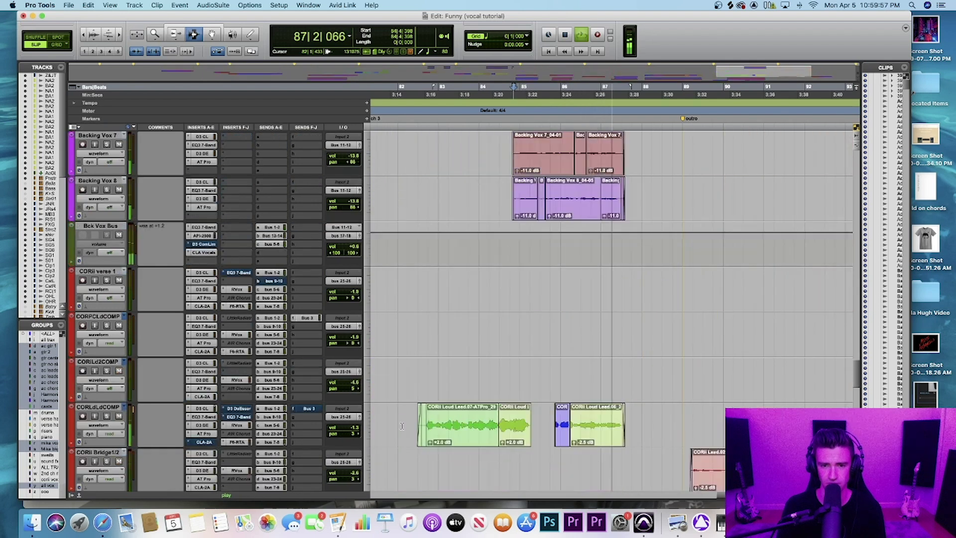
scroll(402, 426, "down", 10)
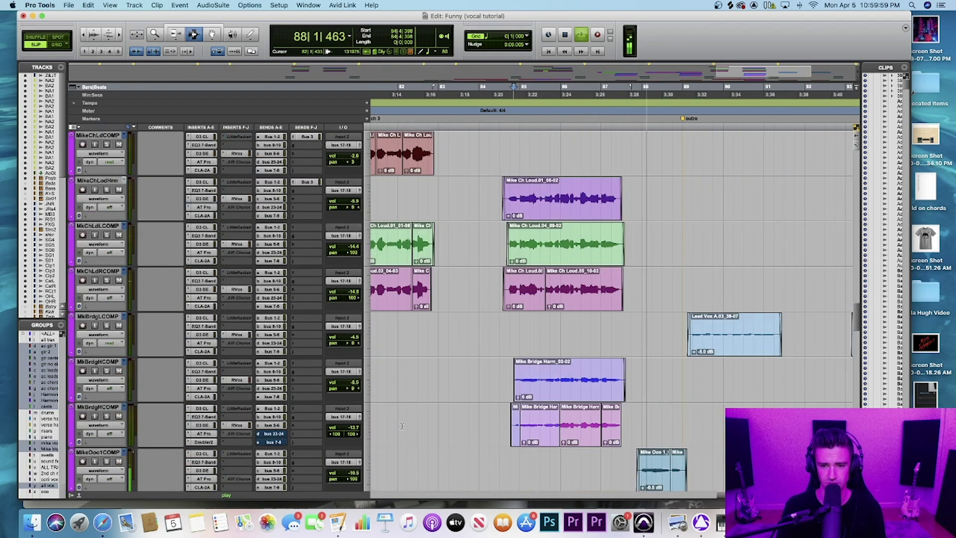
key("super+bracketleft")
key("super+bracketleft")
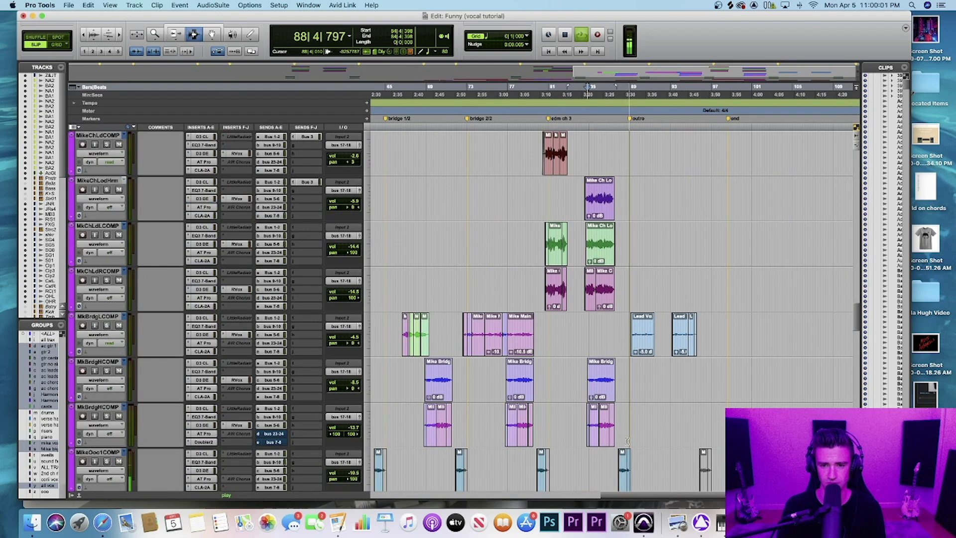
key("space")
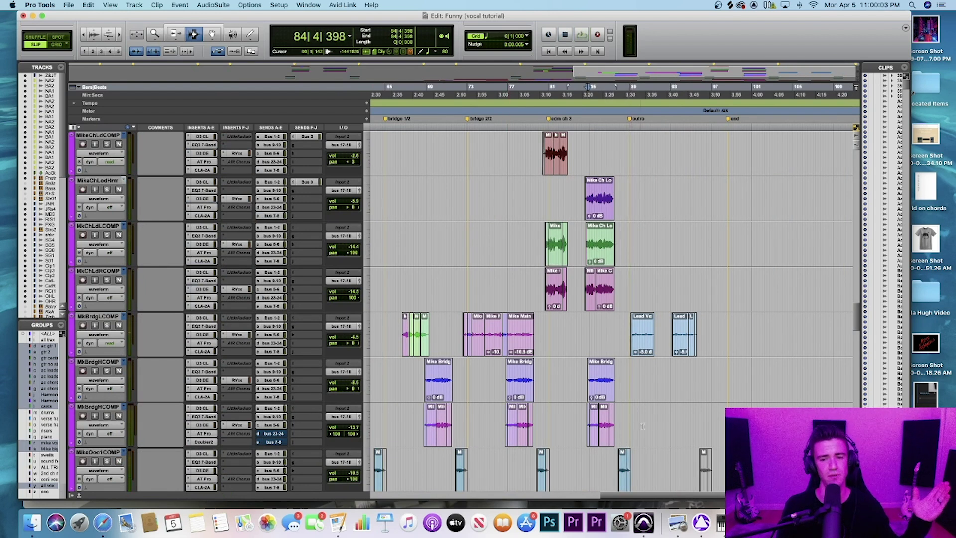